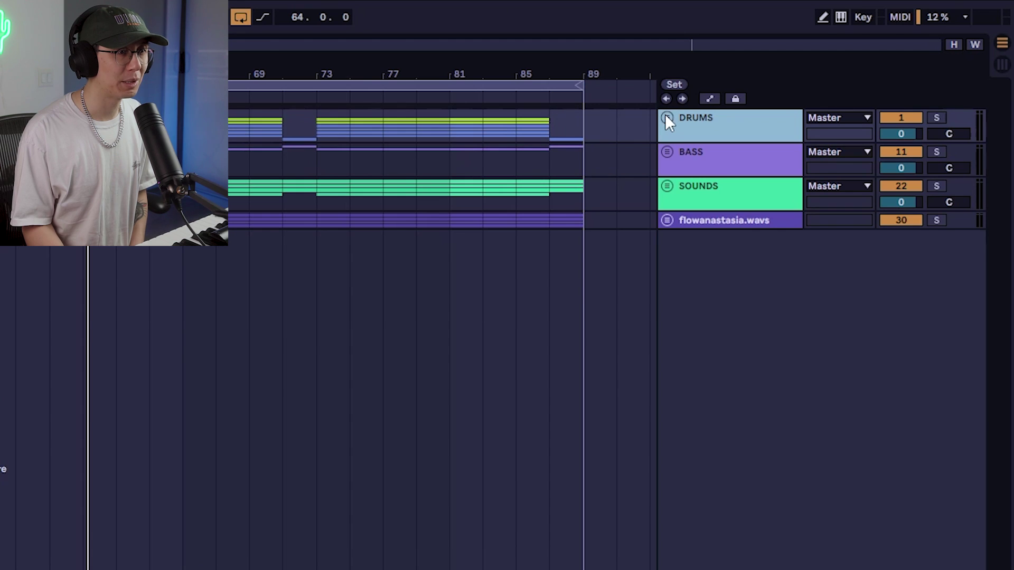
Unfold and refold the DRUMS, BASS, SOUNDS and flowanastasia.wavs groups in turn to review the tracks they contain
{"action": "left_click", "coordinate": [666, 116]}
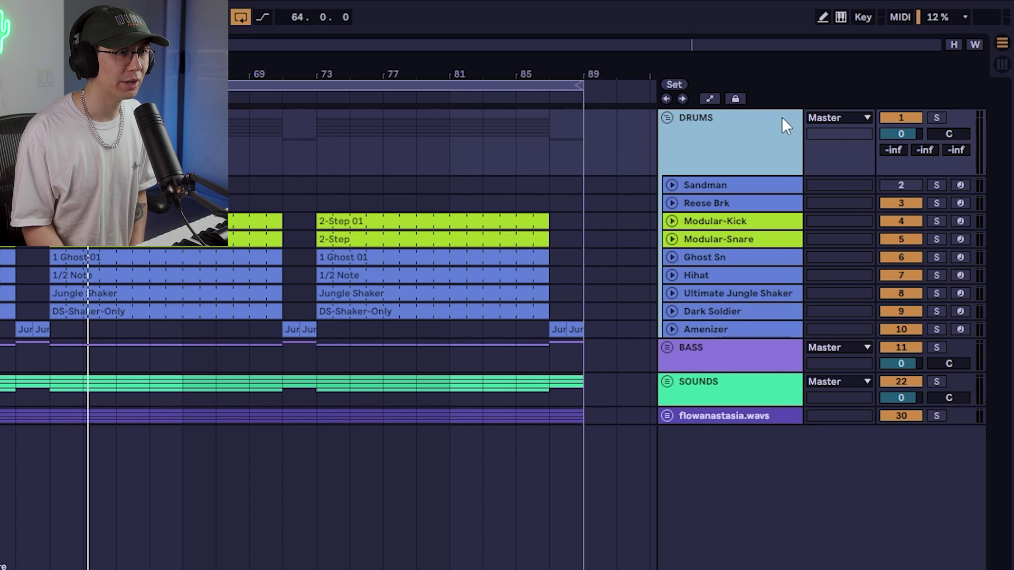
{"action": "left_click", "coordinate": [666, 117]}
{"action": "left_click", "coordinate": [667, 152]}
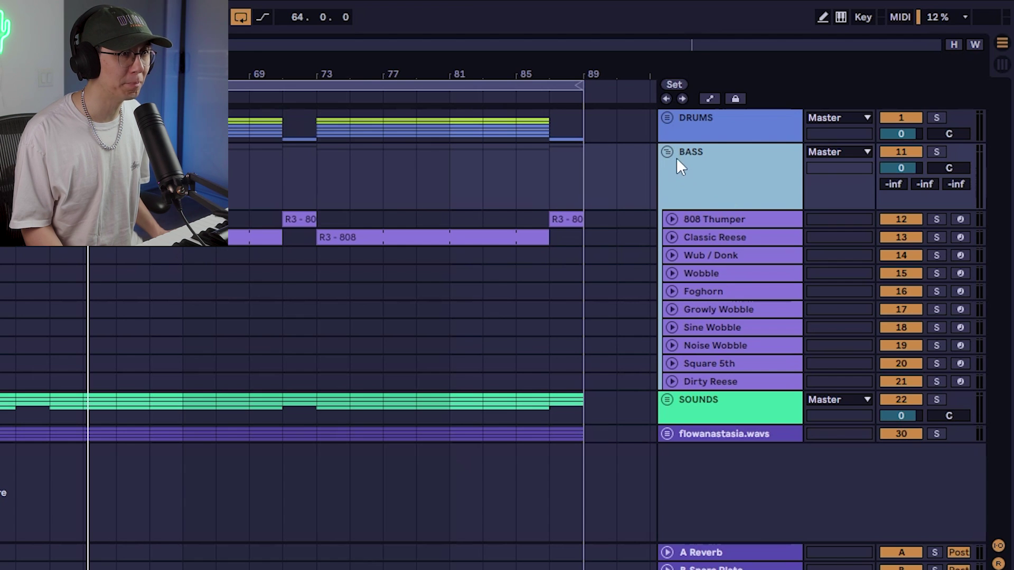
{"action": "left_click", "coordinate": [667, 151]}
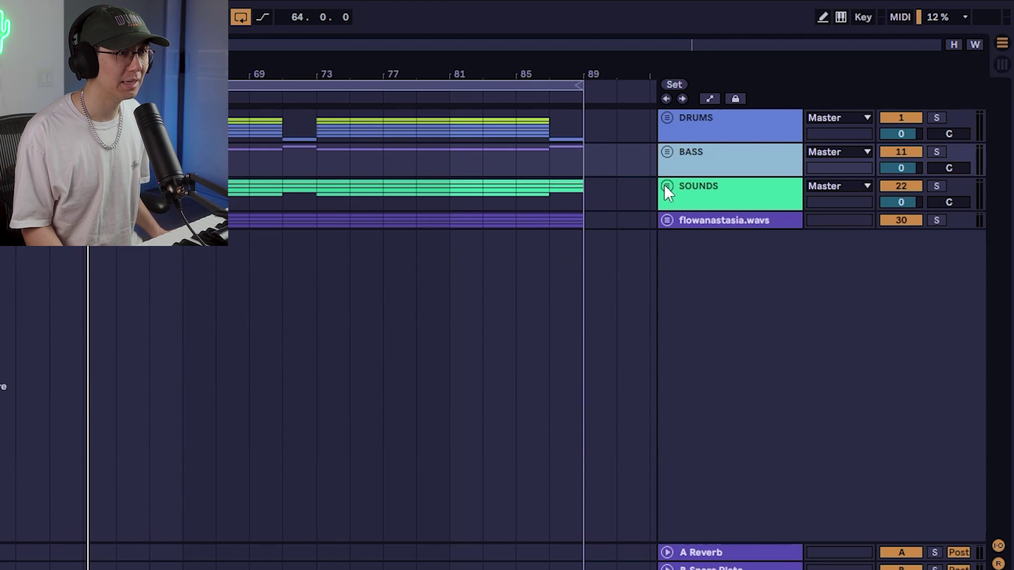
{"action": "left_click", "coordinate": [666, 185]}
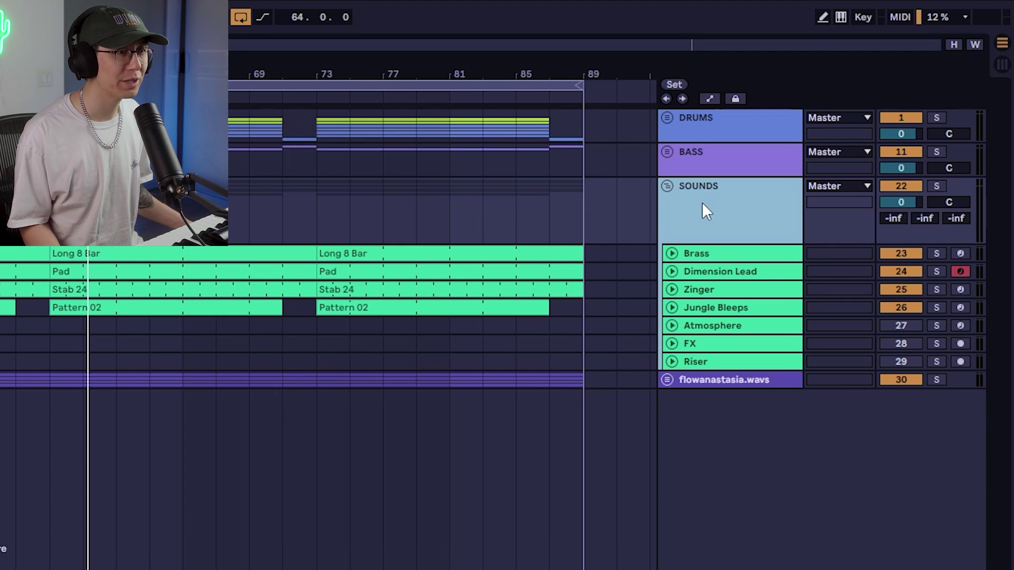
{"action": "left_click", "coordinate": [668, 188]}
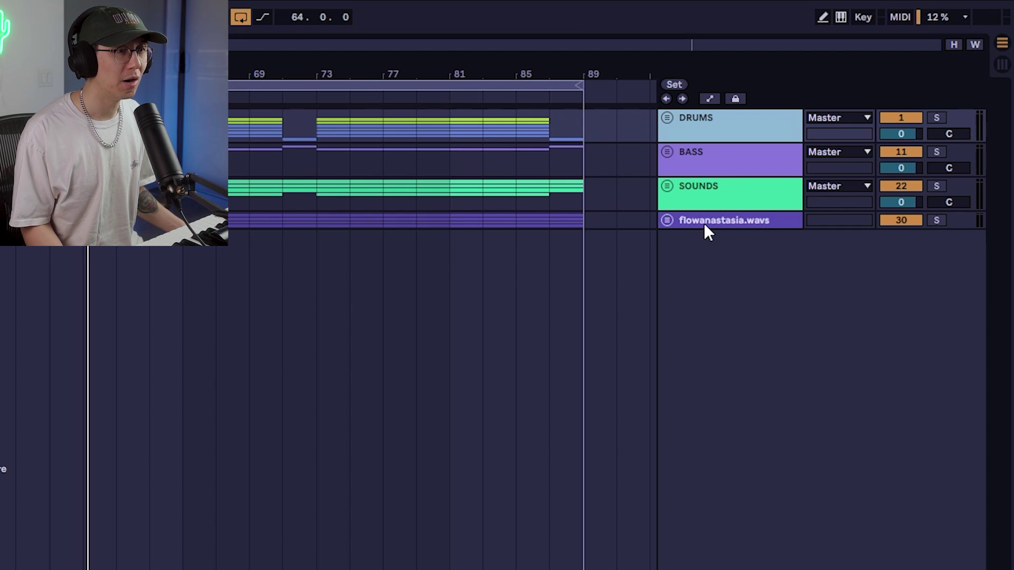
{"action": "left_click", "coordinate": [684, 224]}
{"action": "left_click", "coordinate": [665, 220]}
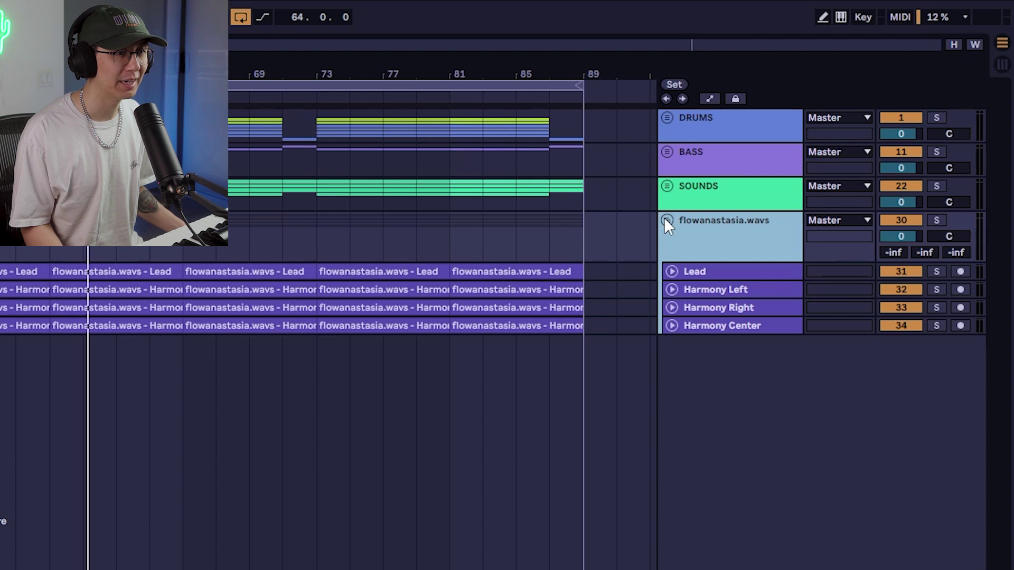
{"action": "left_click", "coordinate": [667, 219]}
Start playback from bar 25 and unfold all the group tracks in the arrangement
{"action": "left_click", "coordinate": [179, 55]}
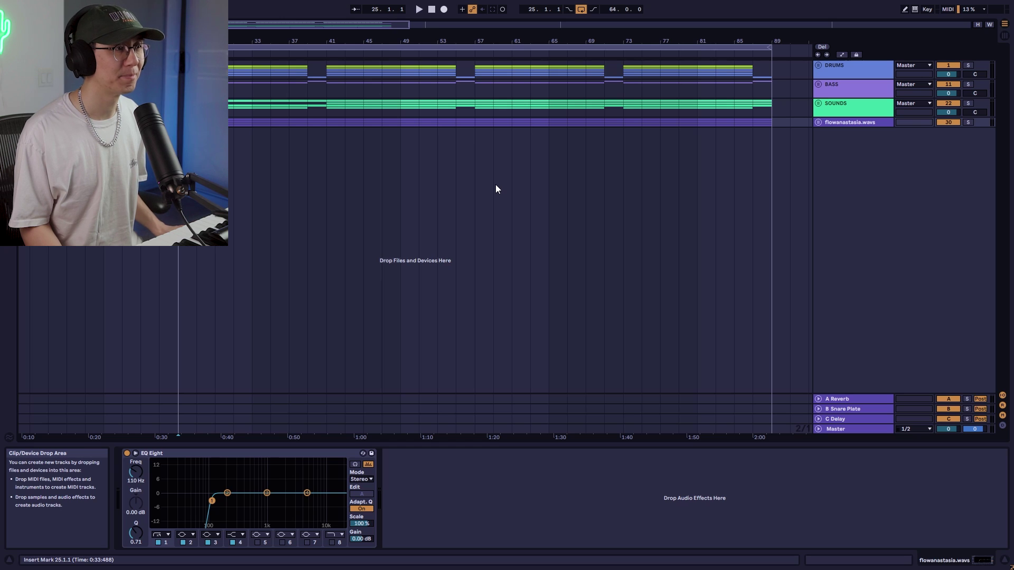
{"action": "key", "text": "space"}
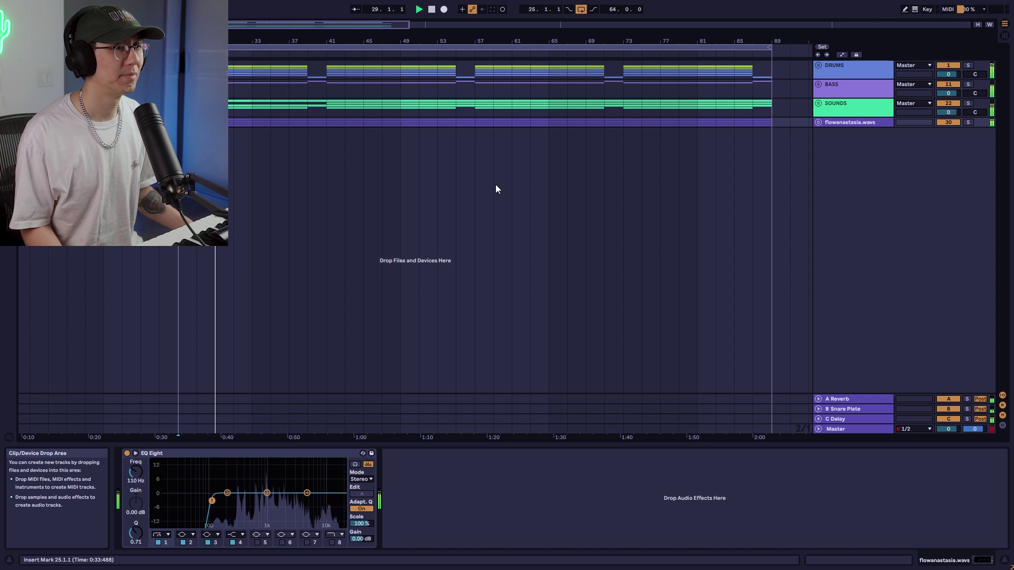
{"action": "left_click", "coordinate": [818, 104], "text": "alt"}
{"action": "scroll", "coordinate": [752, 298], "scroll_direction": "up", "scroll_amount": 4}
{"action": "scroll", "coordinate": [751, 306], "scroll_direction": "up", "scroll_amount": 2}
{"action": "scroll", "coordinate": [750, 306], "scroll_direction": "down", "scroll_amount": 5}
Unfold the individual tracks in the vocal, SOUNDS, BASS and DRUMS groups and look over their clips during playback
{"action": "left_click", "coordinate": [821, 348], "text": "alt"}
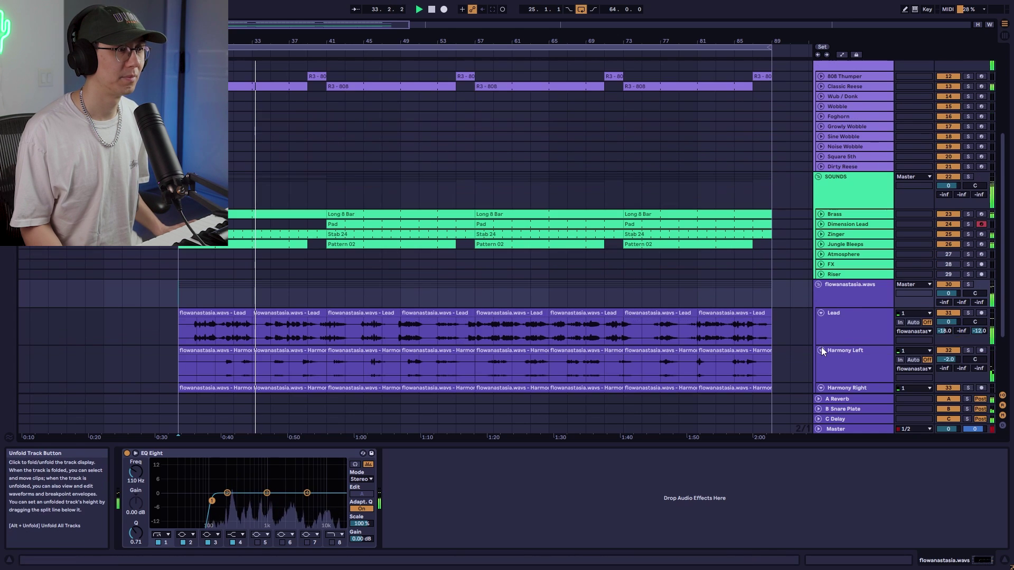
{"action": "left_click", "coordinate": [819, 348], "text": "alt"}
{"action": "left_click", "coordinate": [820, 309], "text": "alt"}
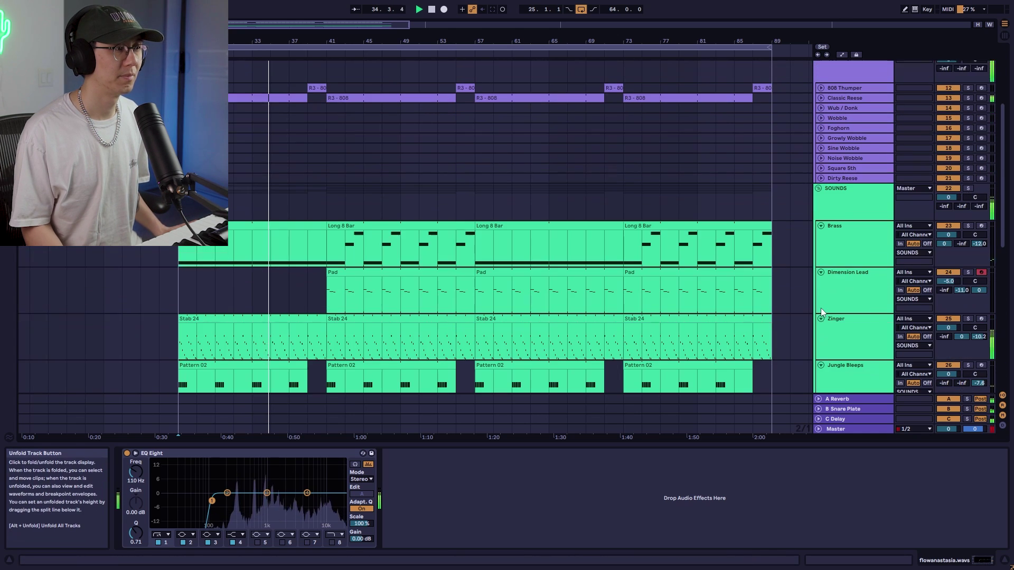
{"action": "scroll", "coordinate": [821, 309], "scroll_direction": "up", "scroll_amount": 3}
{"action": "left_click", "coordinate": [819, 183], "text": "alt"}
{"action": "scroll", "coordinate": [819, 183], "scroll_direction": "up", "scroll_amount": 2}
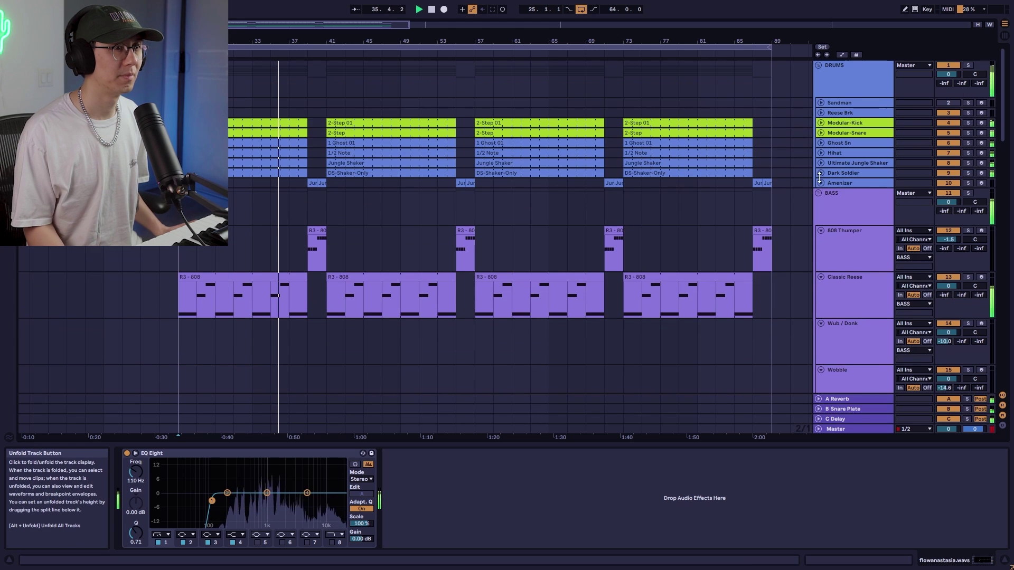
{"action": "left_click", "coordinate": [819, 114], "text": "alt"}
{"action": "scroll", "coordinate": [753, 259], "scroll_direction": "down", "scroll_amount": 6}
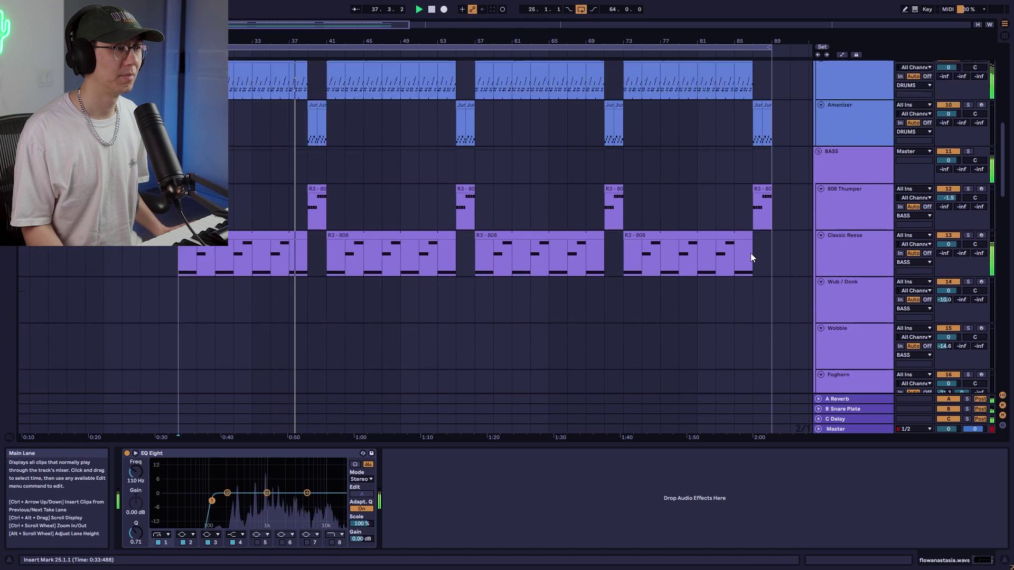
{"action": "scroll", "coordinate": [750, 252], "scroll_direction": "down", "scroll_amount": 12}
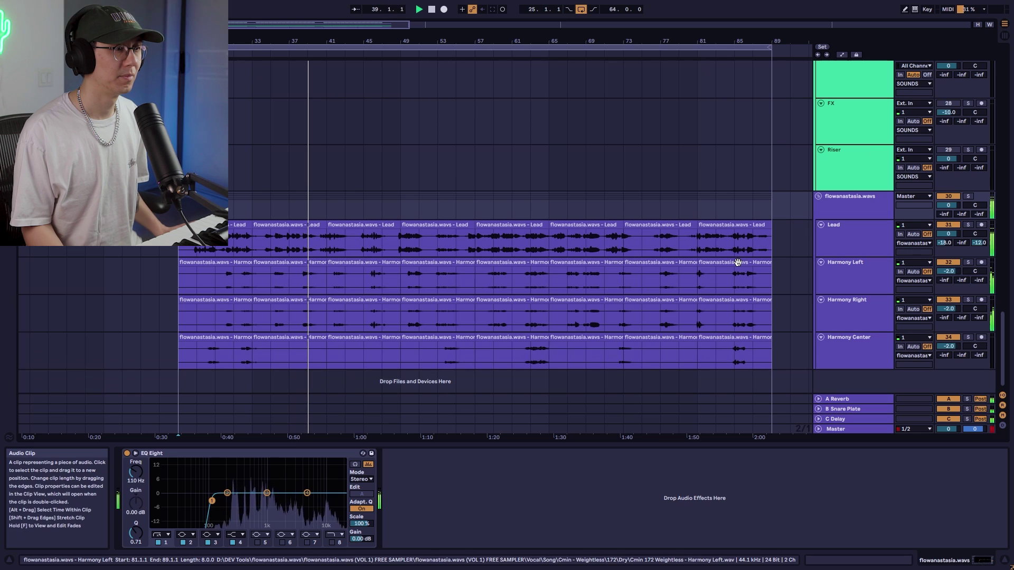
{"action": "scroll", "coordinate": [737, 262], "scroll_direction": "up", "scroll_amount": 2}
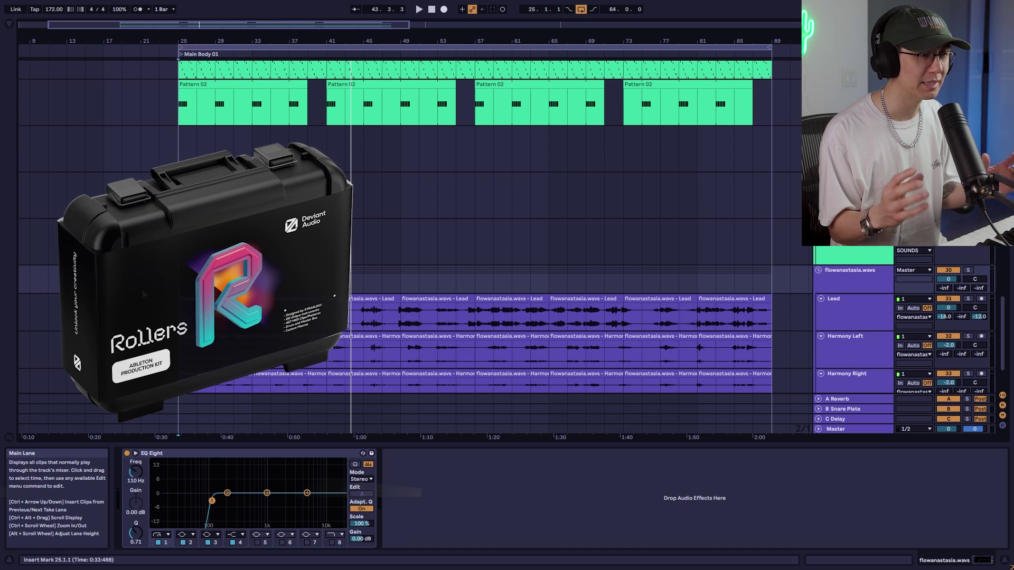
{"action": "scroll", "coordinate": [141, 290], "scroll_direction": "down", "scroll_amount": 2}
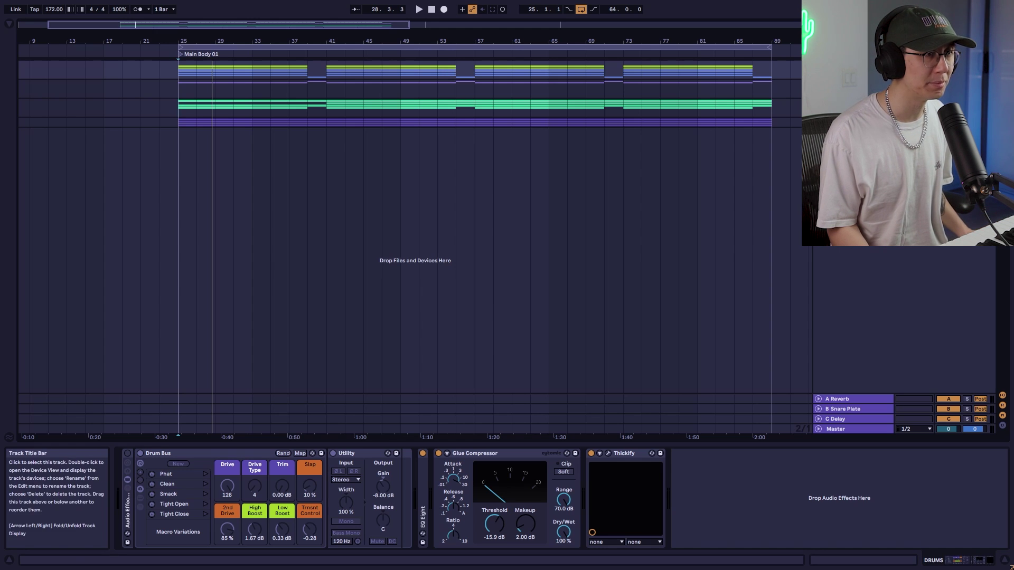
Unfold the DRUMS group and play the section from bar 25 while looking over its drum clips
{"action": "left_click", "coordinate": [818, 66]}
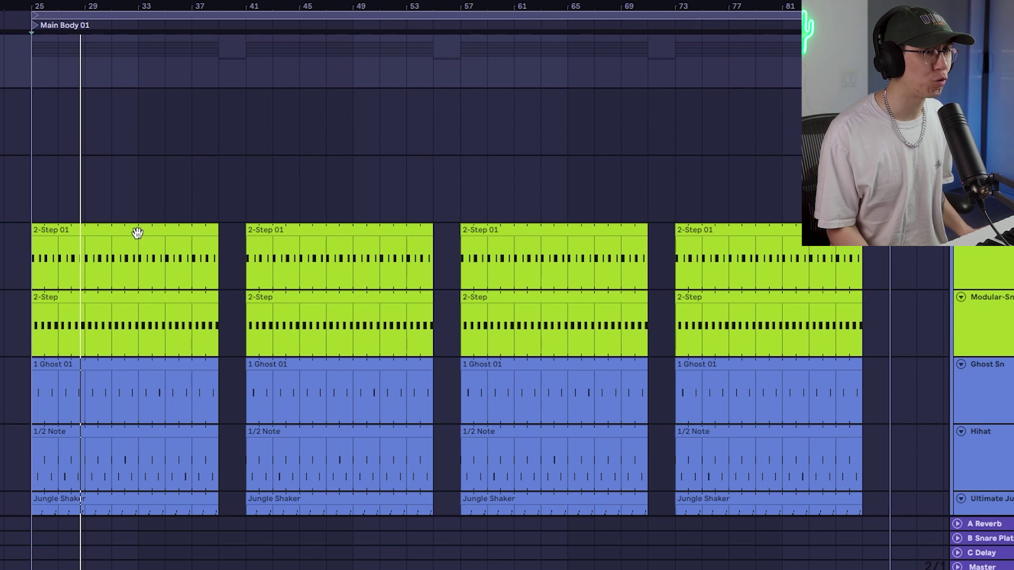
{"action": "scroll", "coordinate": [75, 180], "scroll_direction": "down", "scroll_amount": 5}
{"action": "key", "text": "space"}
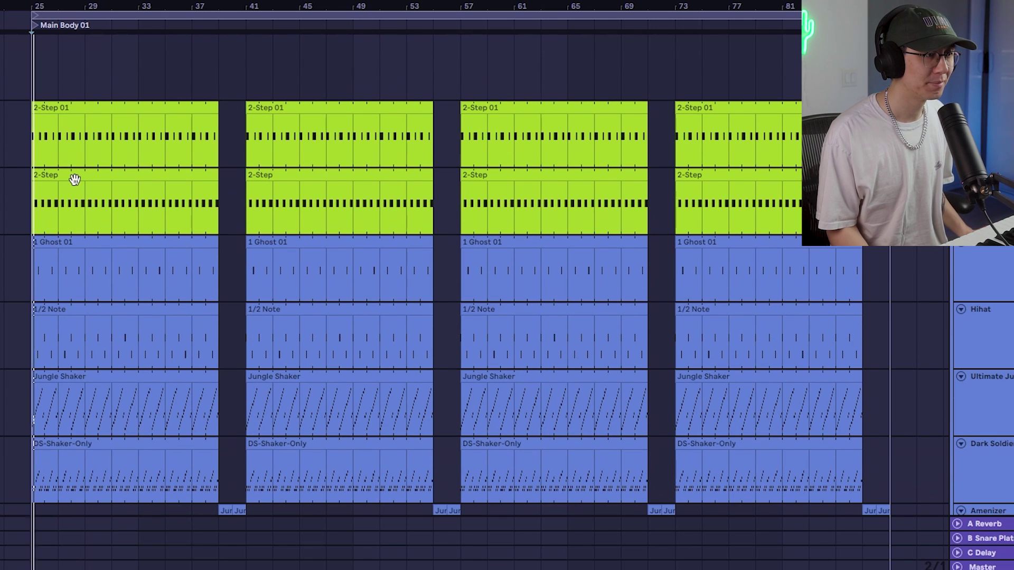
{"action": "scroll", "coordinate": [75, 181], "scroll_direction": "down", "scroll_amount": 1}
{"action": "scroll", "coordinate": [75, 181], "scroll_direction": "down", "scroll_amount": 3}
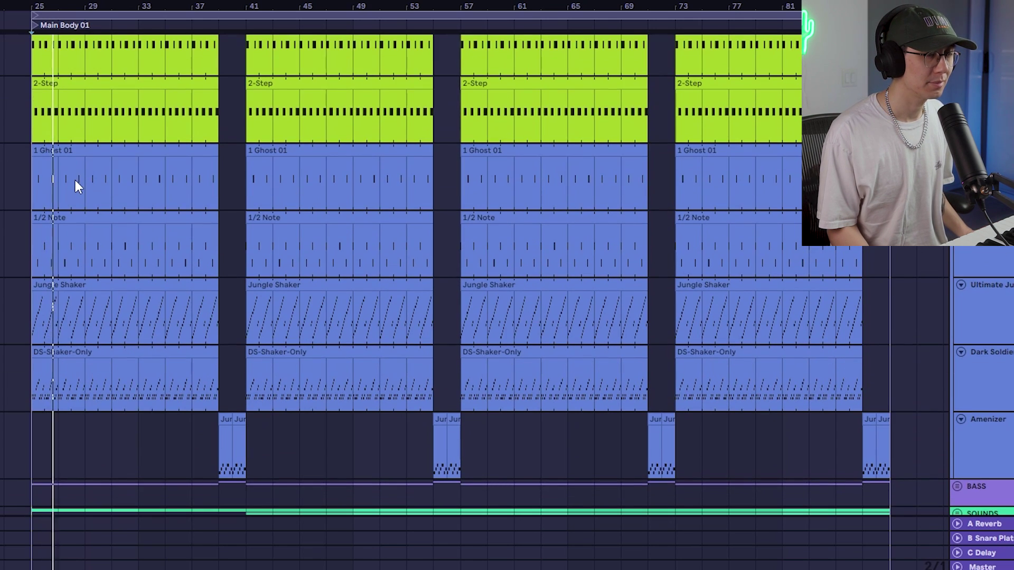
{"action": "scroll", "coordinate": [481, 253], "scroll_direction": "up", "scroll_amount": 5}
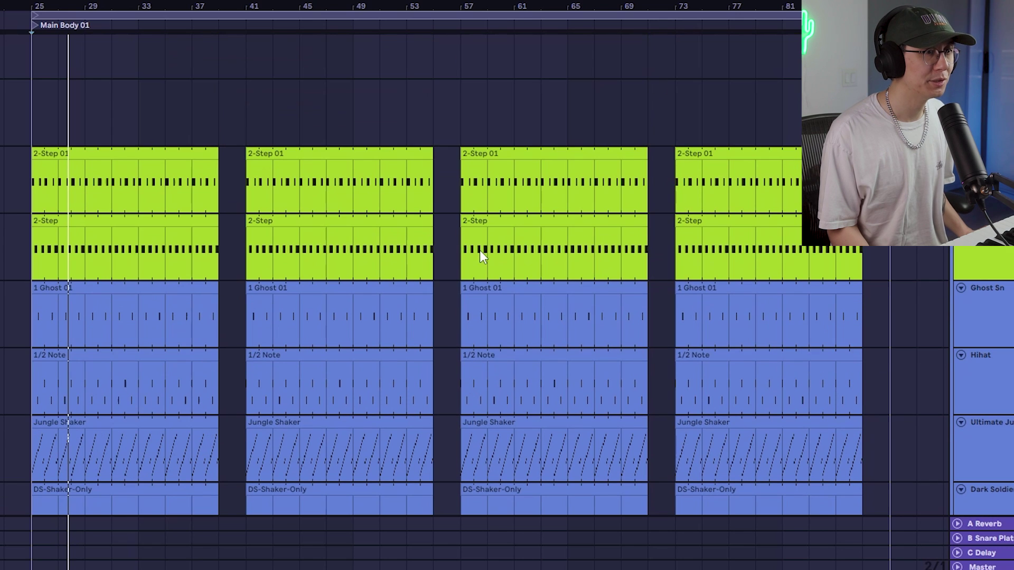
Select the Modular-Kick track and audition the drum parts repeatedly from bar 25, reviewing the snare, hihat, shaker and break tracks
{"action": "left_click", "coordinate": [985, 153]}
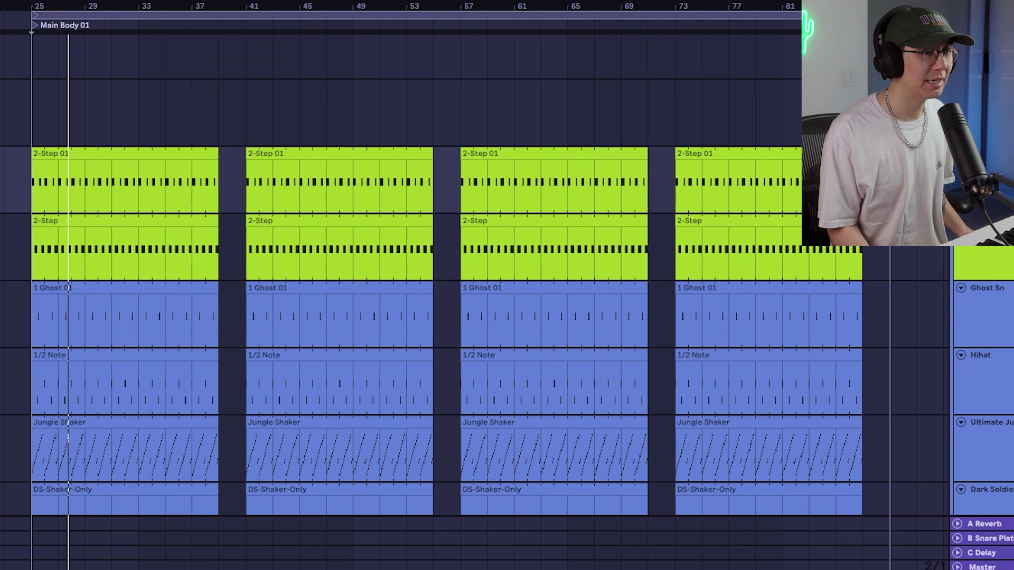
{"action": "key", "text": "space"}
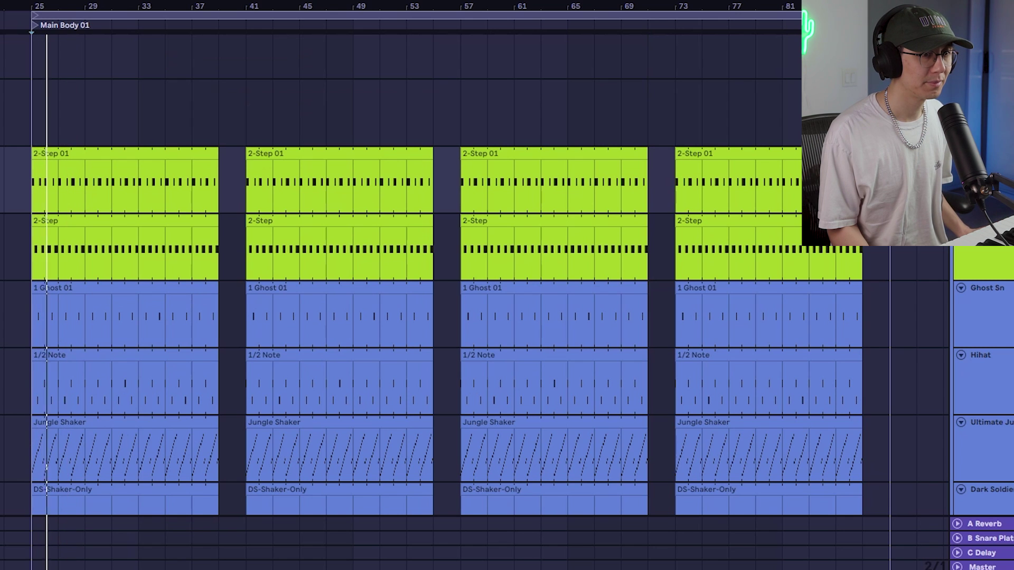
{"action": "scroll", "coordinate": [444, 296], "scroll_direction": "down", "scroll_amount": 2}
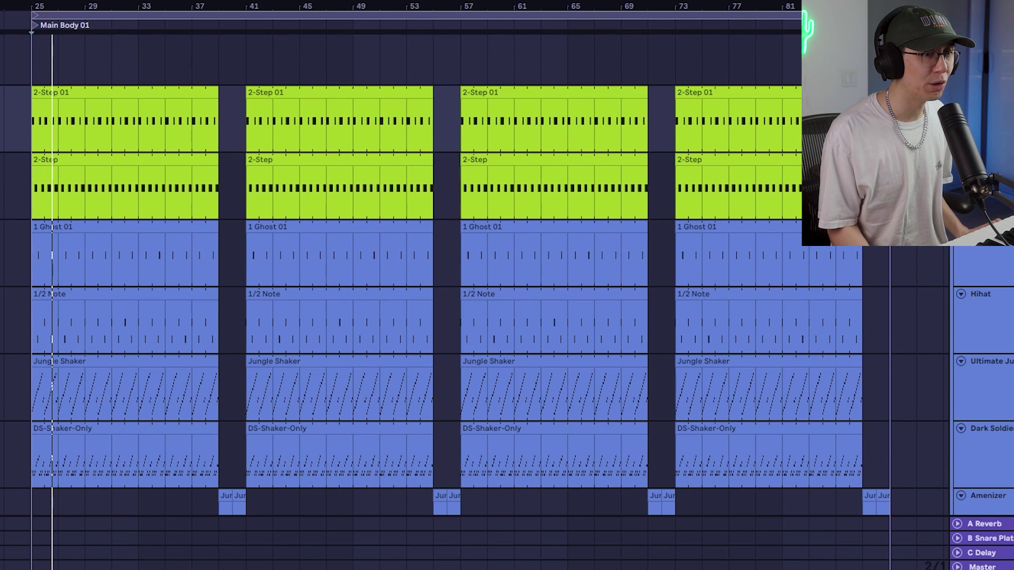
{"action": "key", "text": "space"}
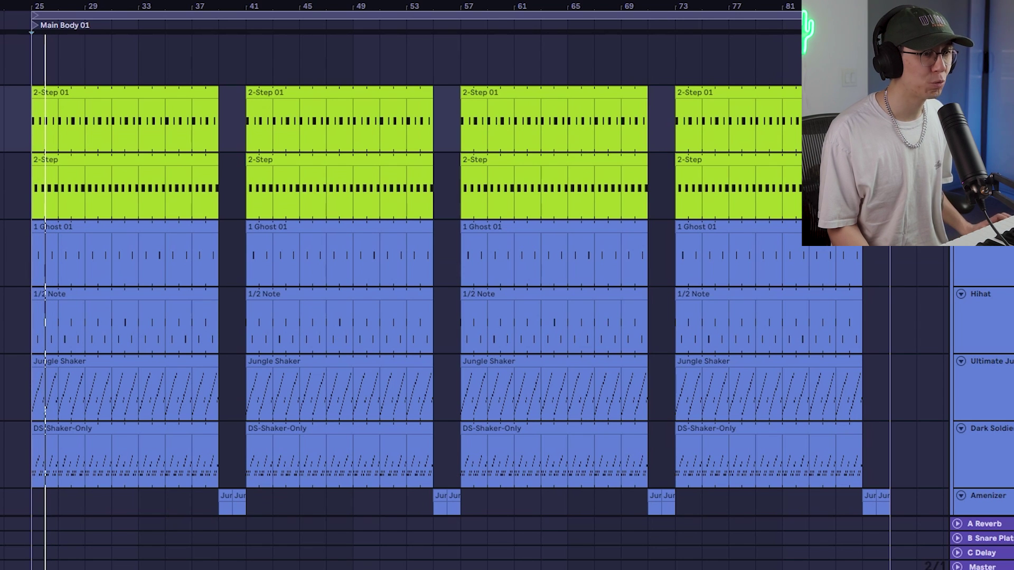
{"action": "scroll", "coordinate": [444, 275], "scroll_direction": "down", "scroll_amount": 3}
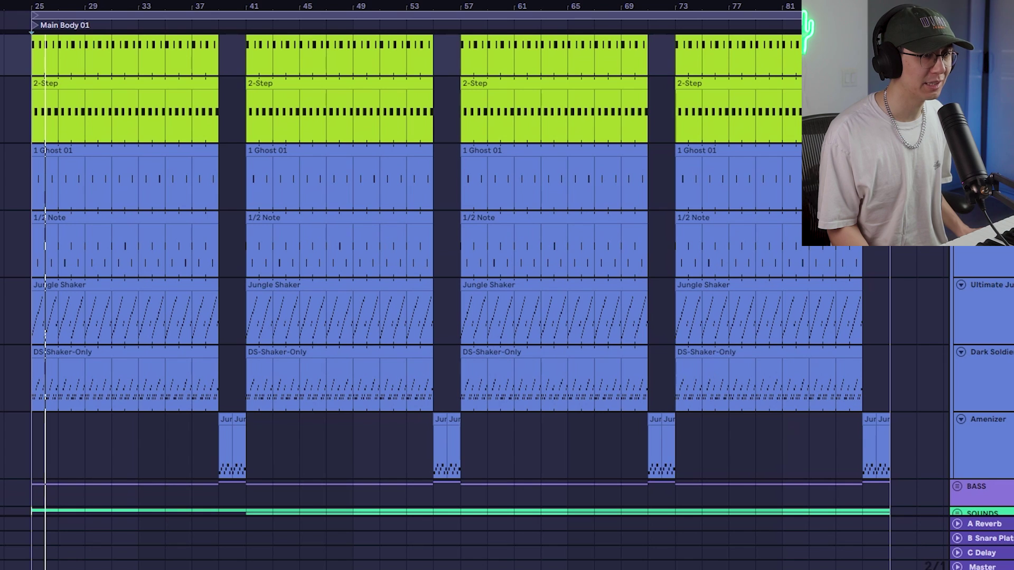
{"action": "key", "text": "space"}
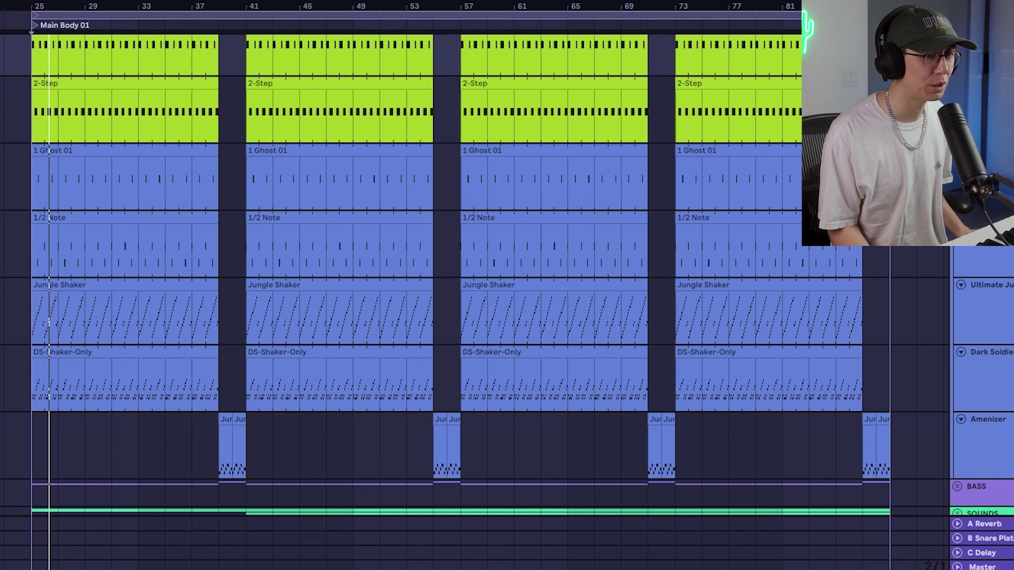
{"action": "key", "text": "space"}
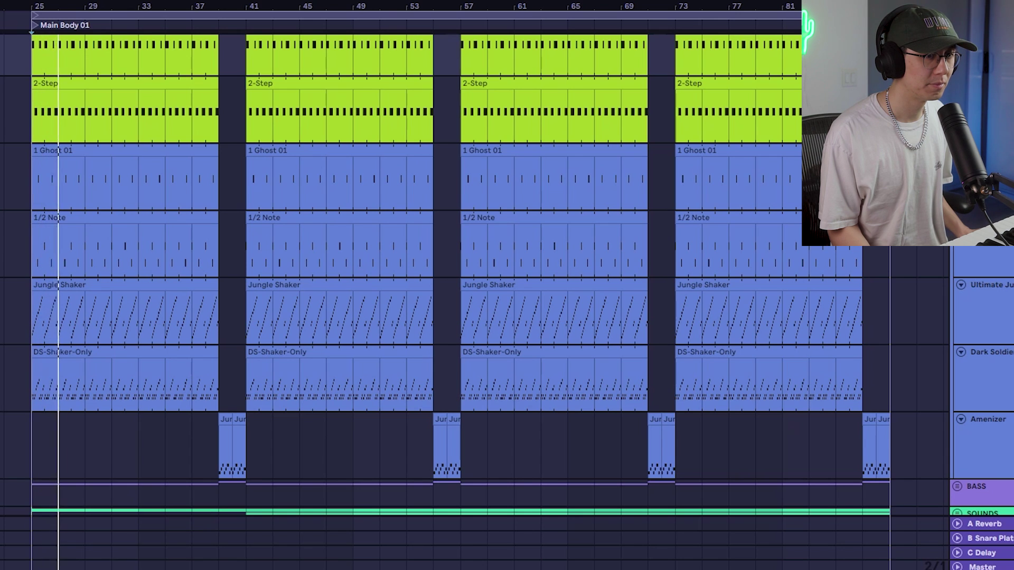
{"action": "scroll", "coordinate": [417, 301], "scroll_direction": "down", "scroll_amount": 3}
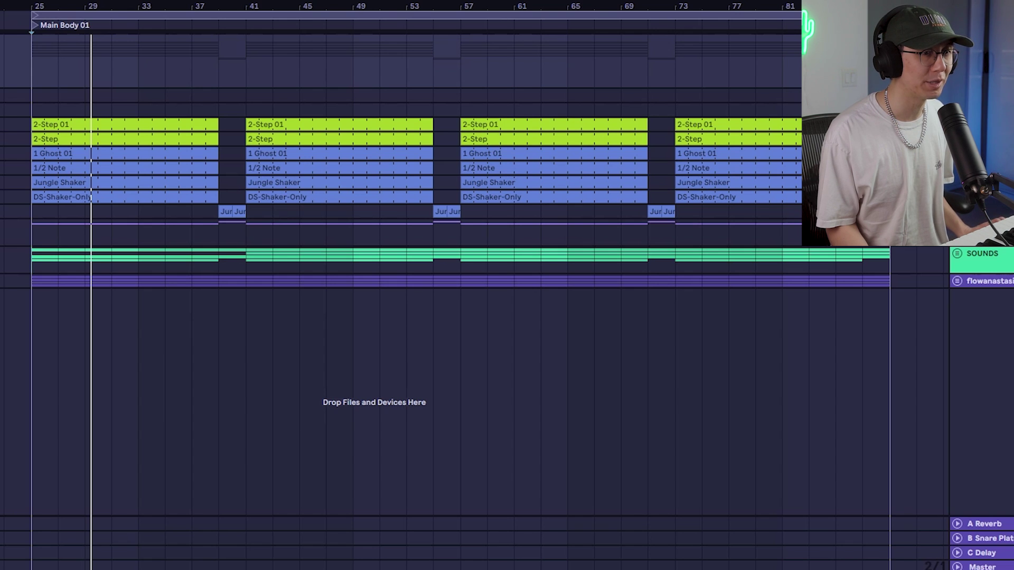
{"action": "key", "text": "space"}
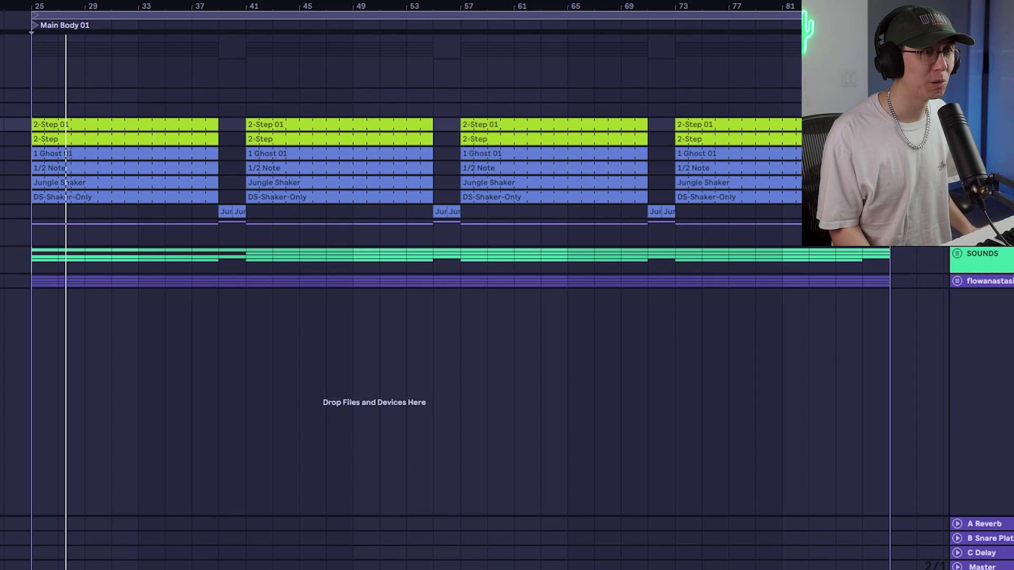
Open the Master track's device chain and show its mvMeter2 plug-in window
{"action": "double_click", "coordinate": [988, 567]}
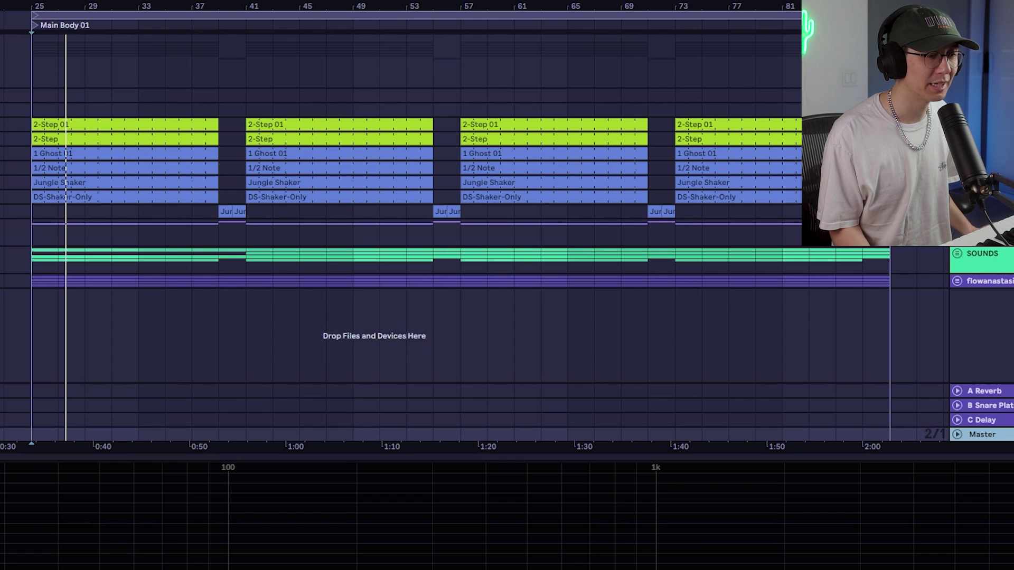
{"action": "key", "text": "ctrl+alt+p"}
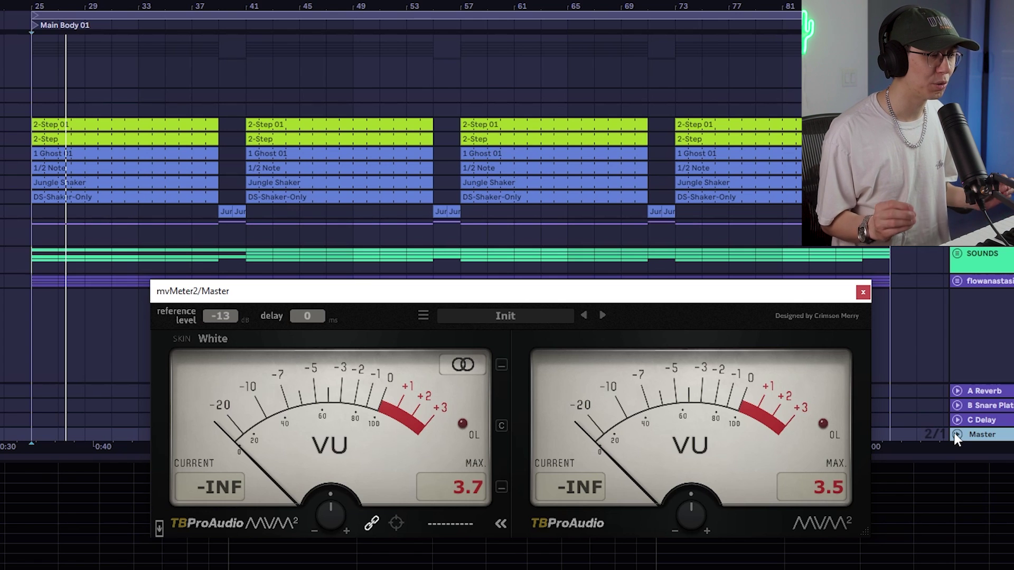
Set mvMeter2's reference level to -18 dB, play the section against the VU meters, and lower the reference to -20 dB
{"action": "scroll", "coordinate": [222, 317], "scroll_direction": "down", "scroll_amount": 5}
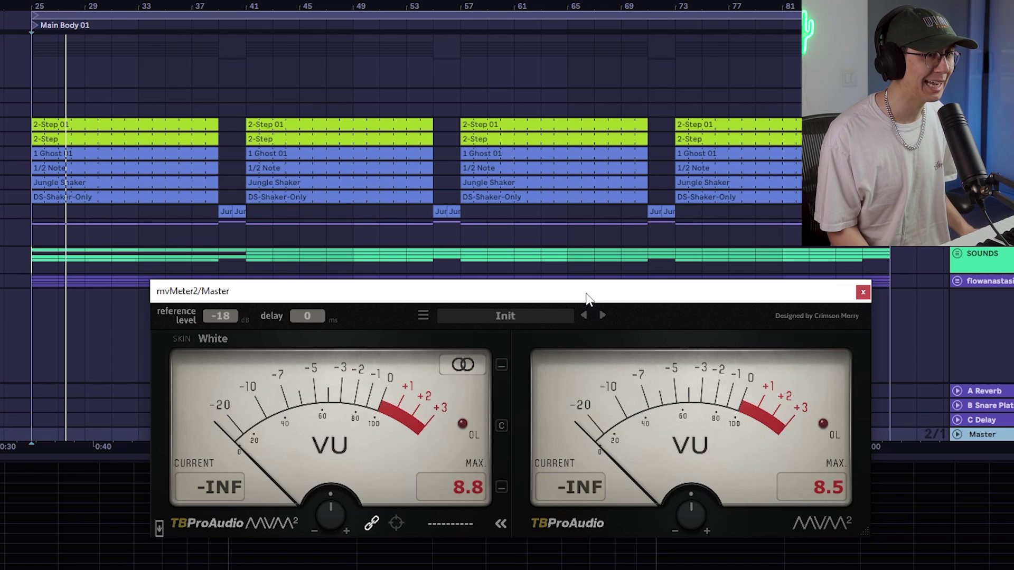
{"action": "key", "text": "space"}
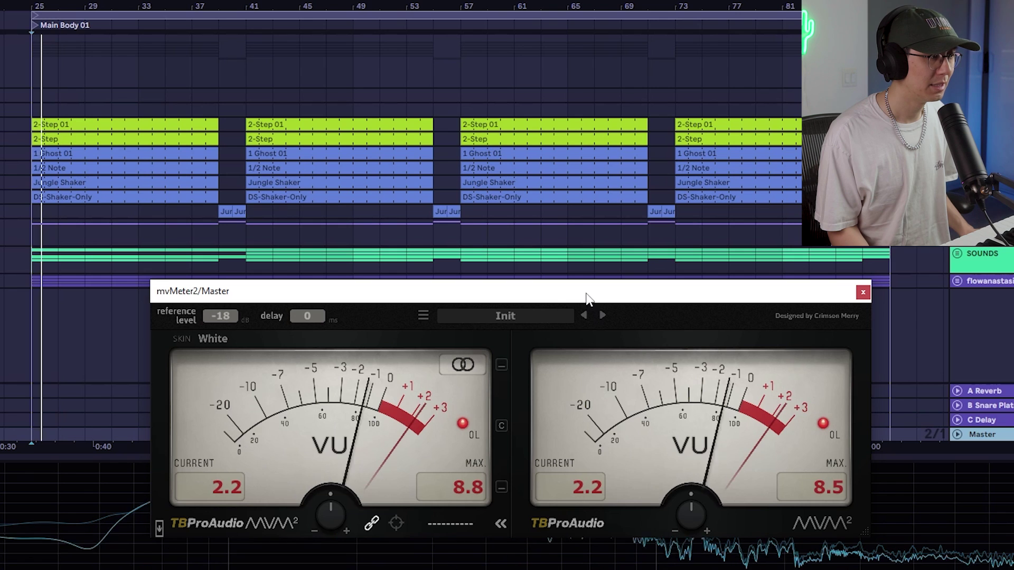
{"action": "key", "text": "space"}
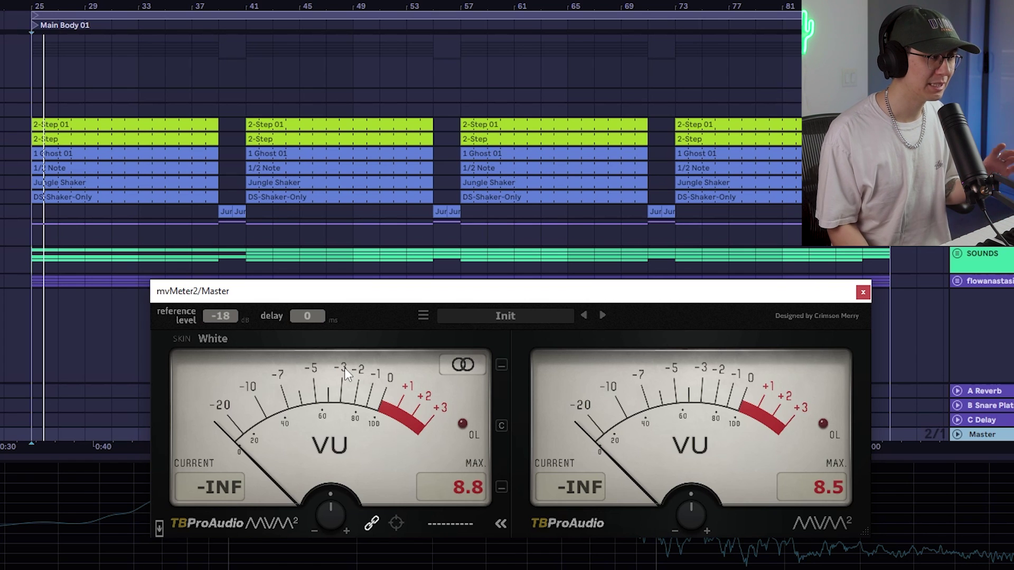
{"action": "left_click_drag", "start_coordinate": [223, 314], "coordinate": [224, 329]}
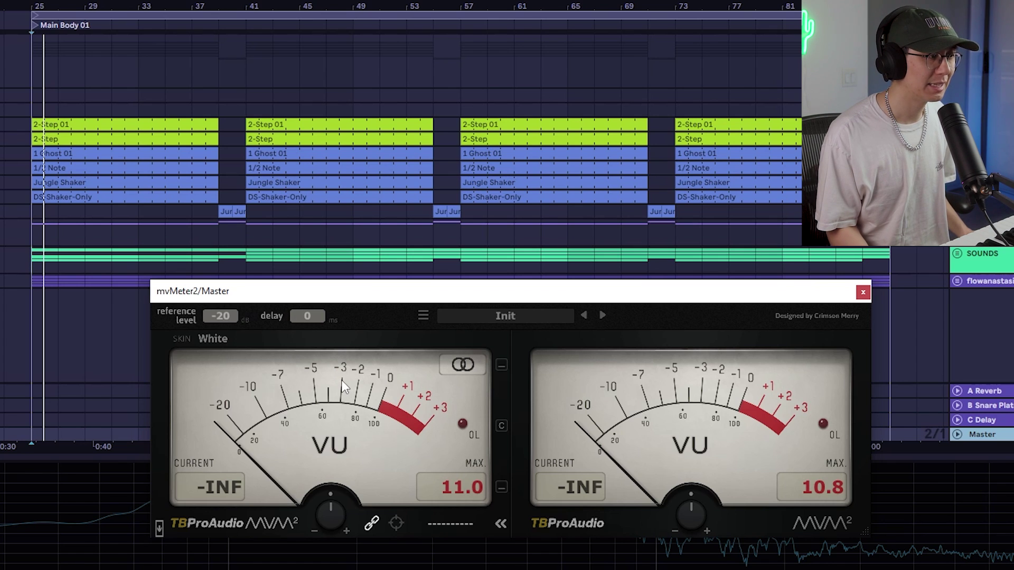
Set mvMeter2's reference level to -13 dB and play the section from bar 25 to check the VU meters
{"action": "left_click_drag", "start_coordinate": [237, 316], "coordinate": [238, 290]}
{"action": "key", "text": "space"}
{"action": "key", "text": "space"}
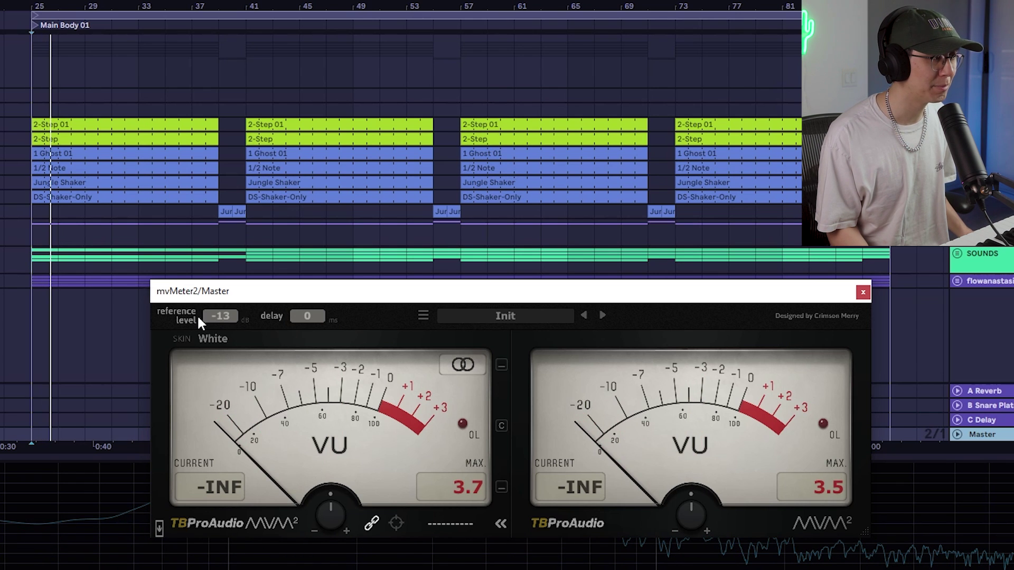
Play the section from bar 25 repeatedly against mvMeter2's VU meters to compare the needle levels of the drum and bass parts
{"action": "key", "text": "space"}
{"action": "key", "text": "space"}
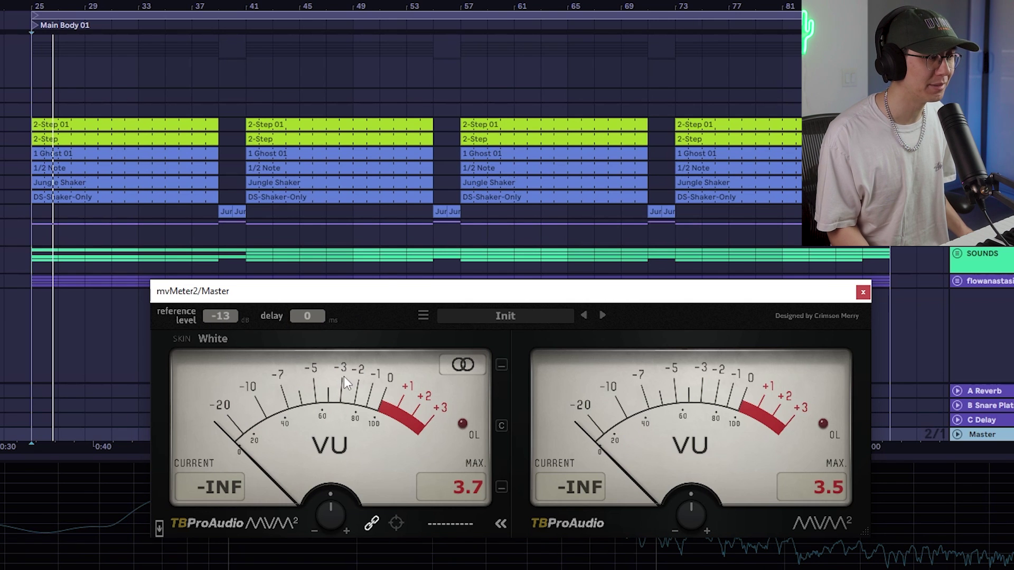
{"action": "key", "text": "space"}
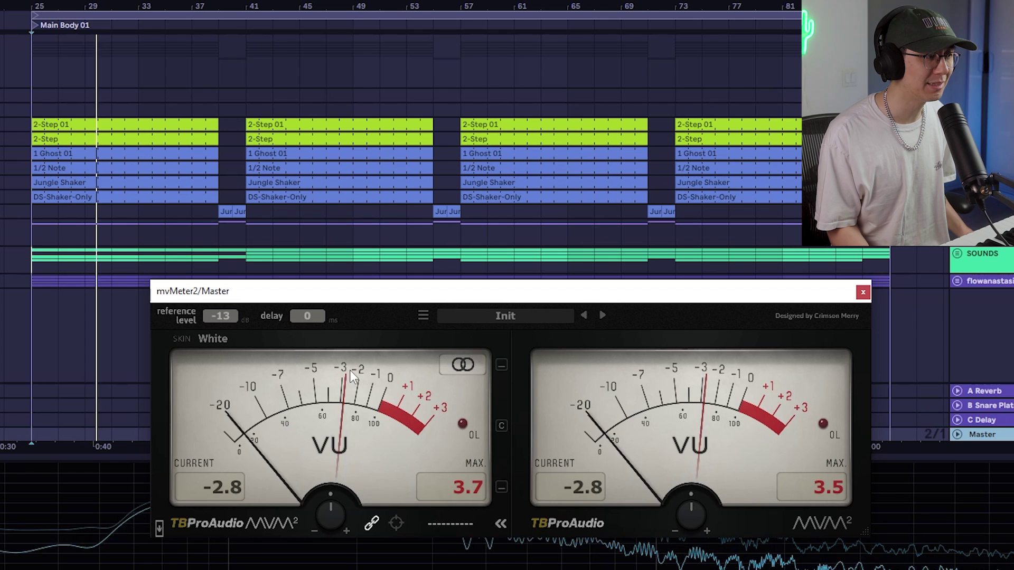
{"action": "key", "text": "space"}
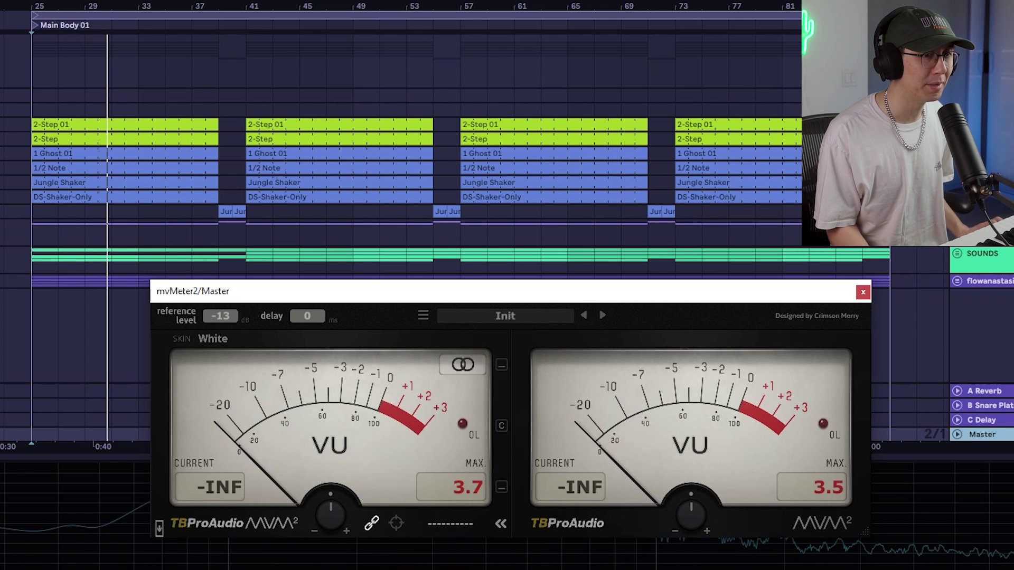
{"action": "left_click", "coordinate": [981, 153]}
{"action": "key", "text": "space"}
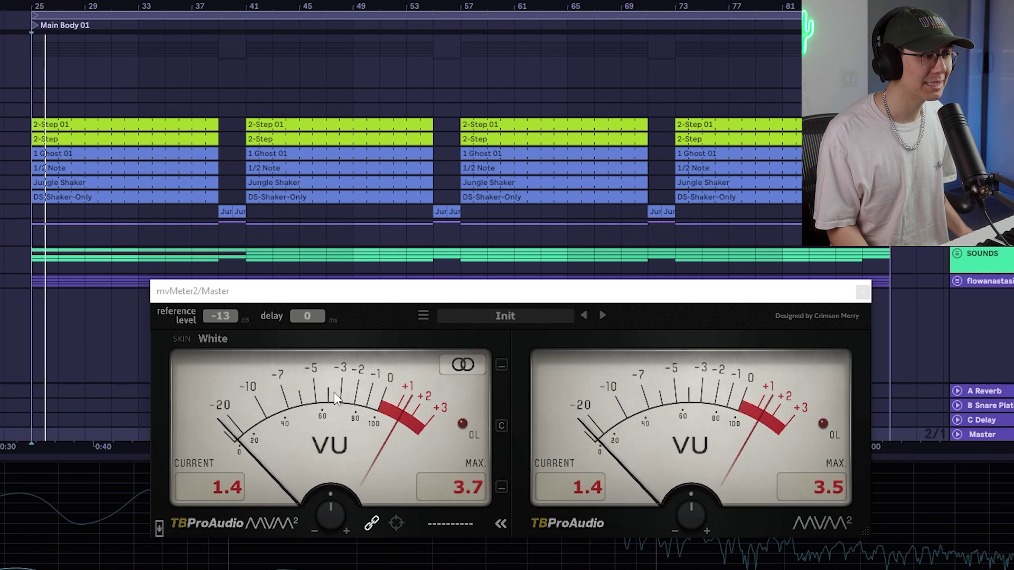
{"action": "key", "text": "space"}
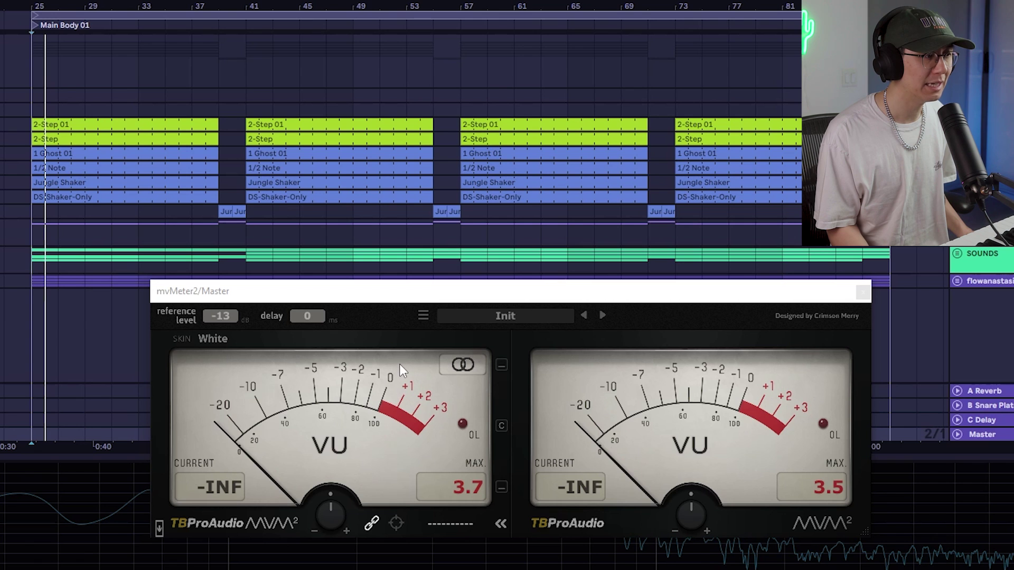
{"action": "key", "text": "space"}
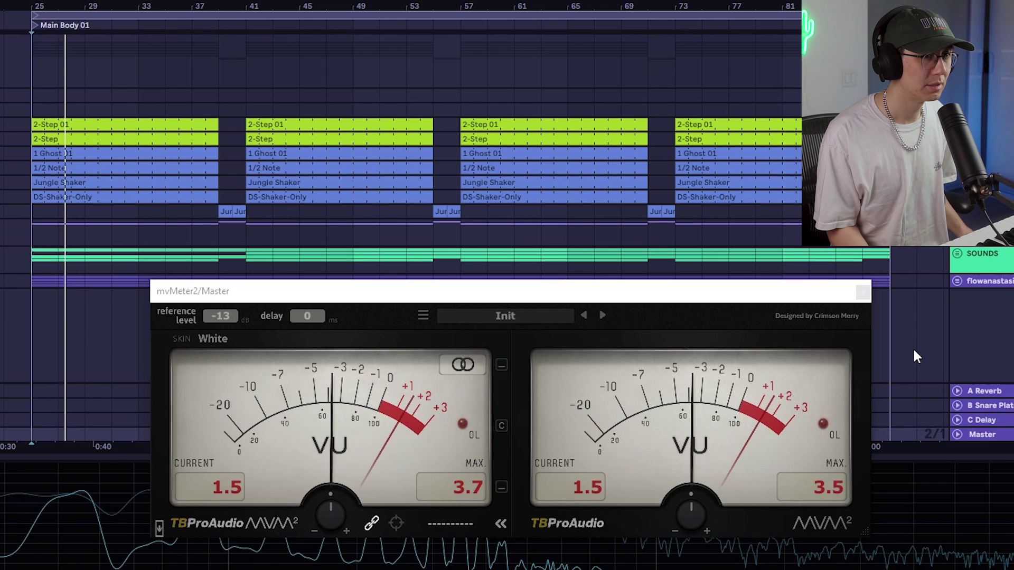
{"action": "key", "text": "space"}
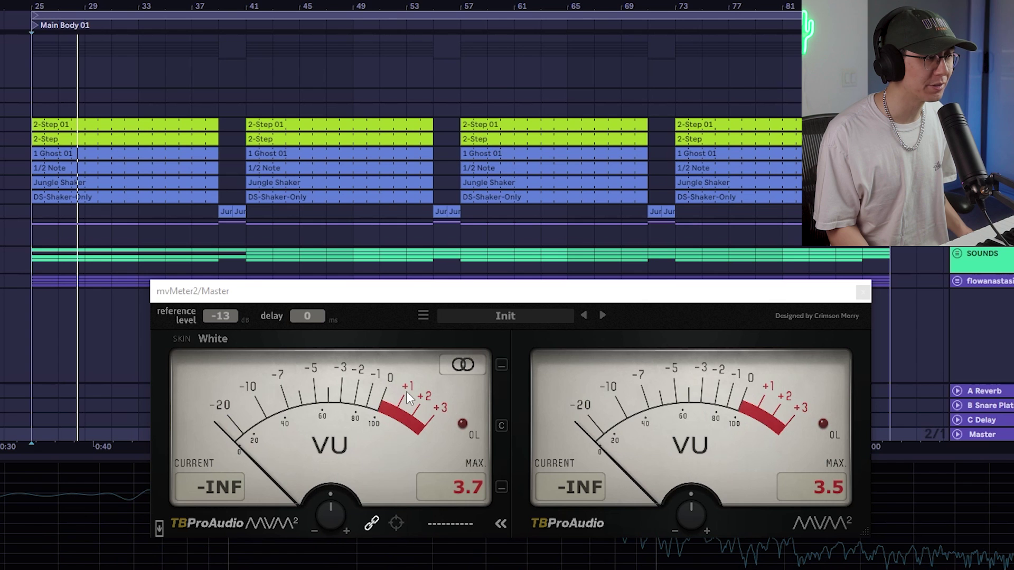
{"action": "key", "text": "space"}
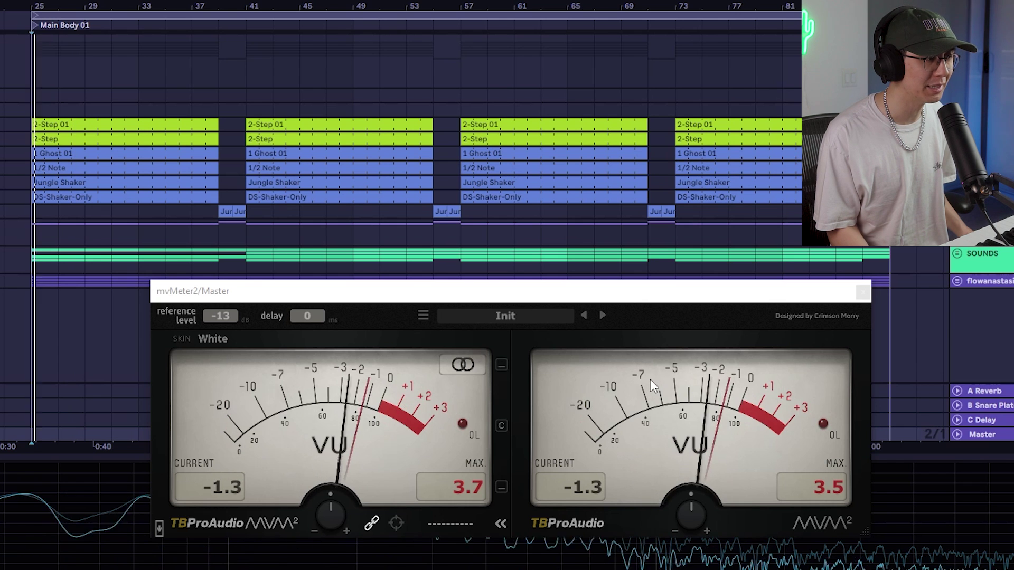
{"action": "key", "text": "space"}
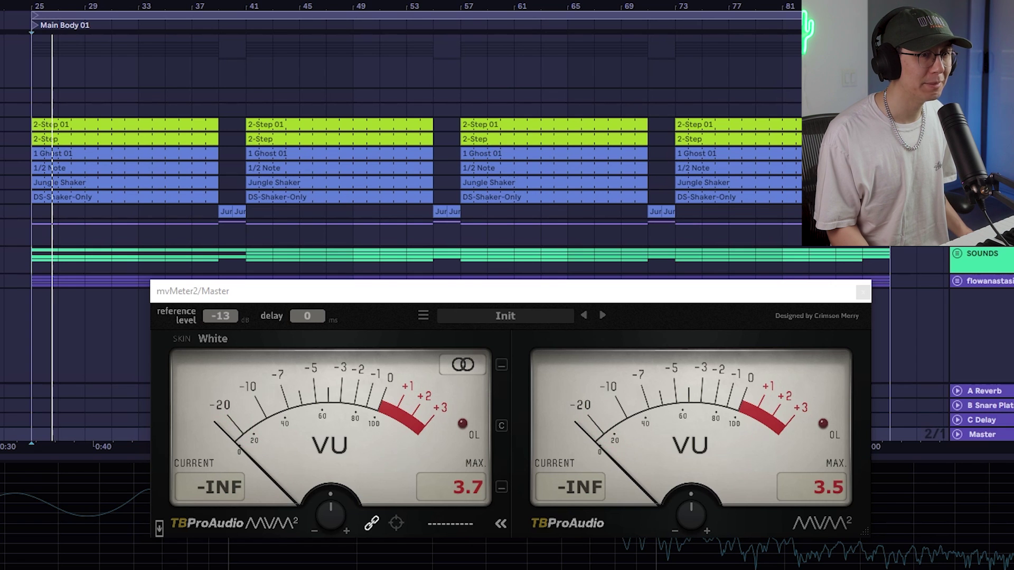
{"action": "key", "text": "space"}
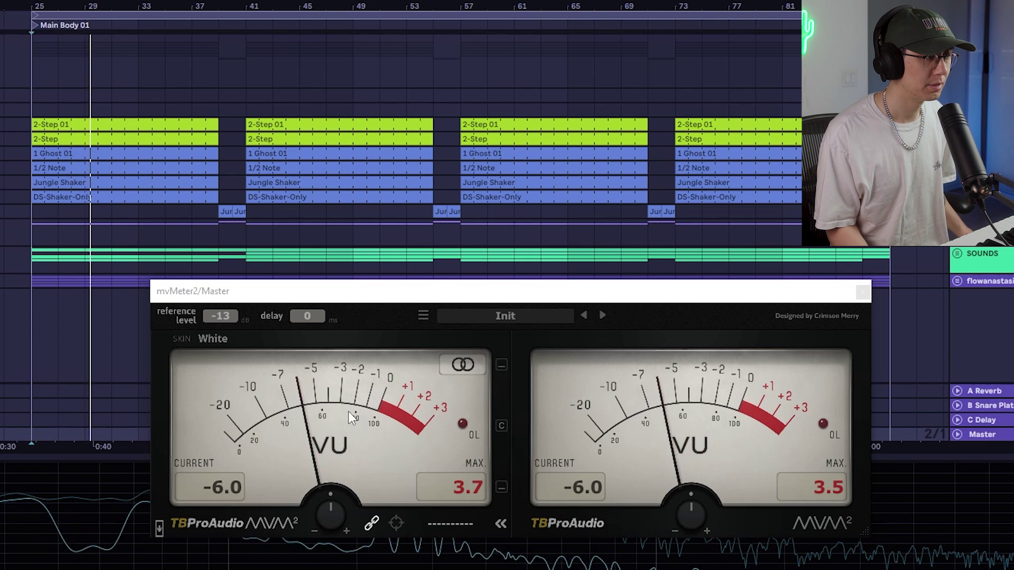
{"action": "key", "text": "space"}
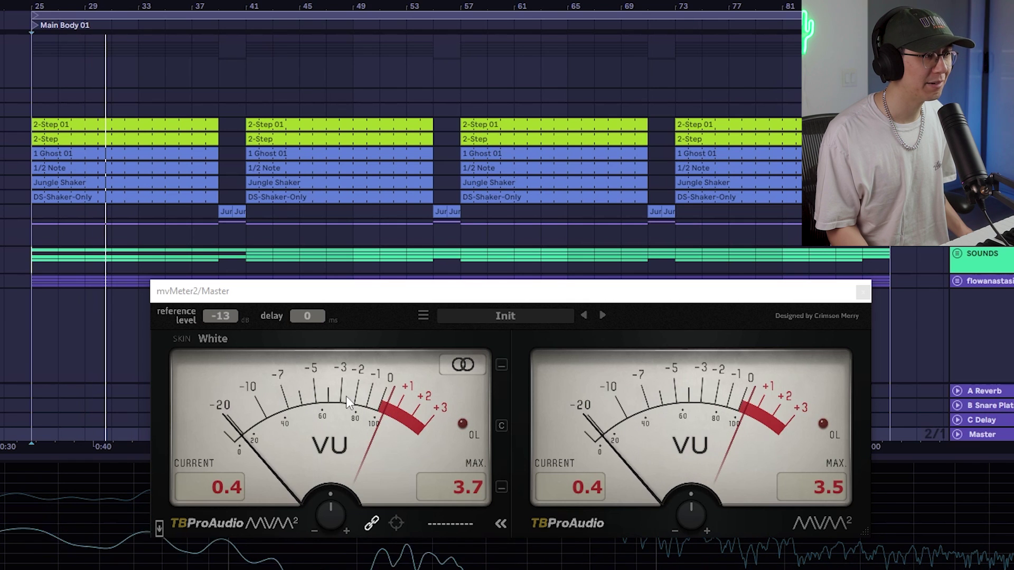
{"action": "key", "text": "space"}
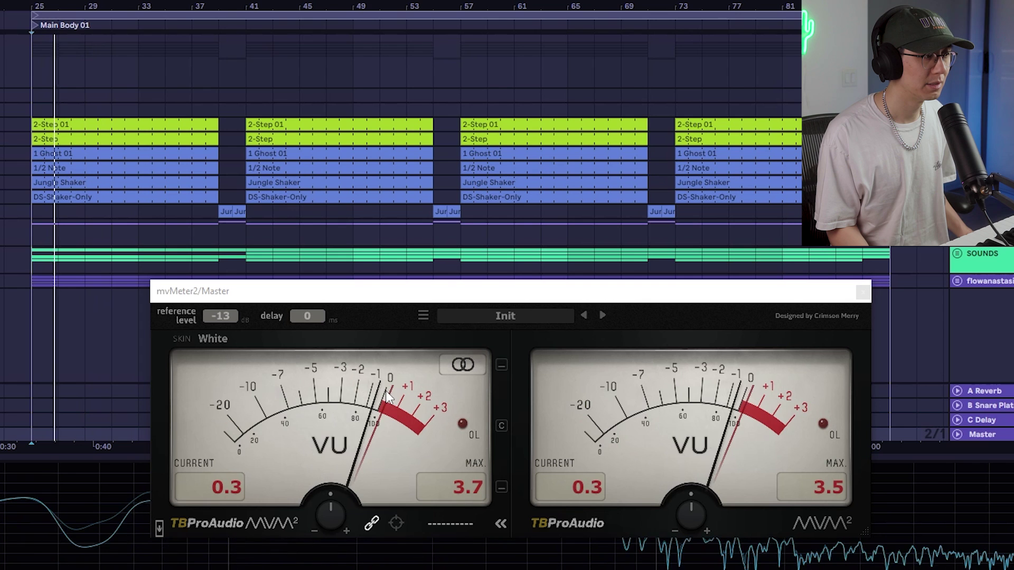
{"action": "key", "text": "space"}
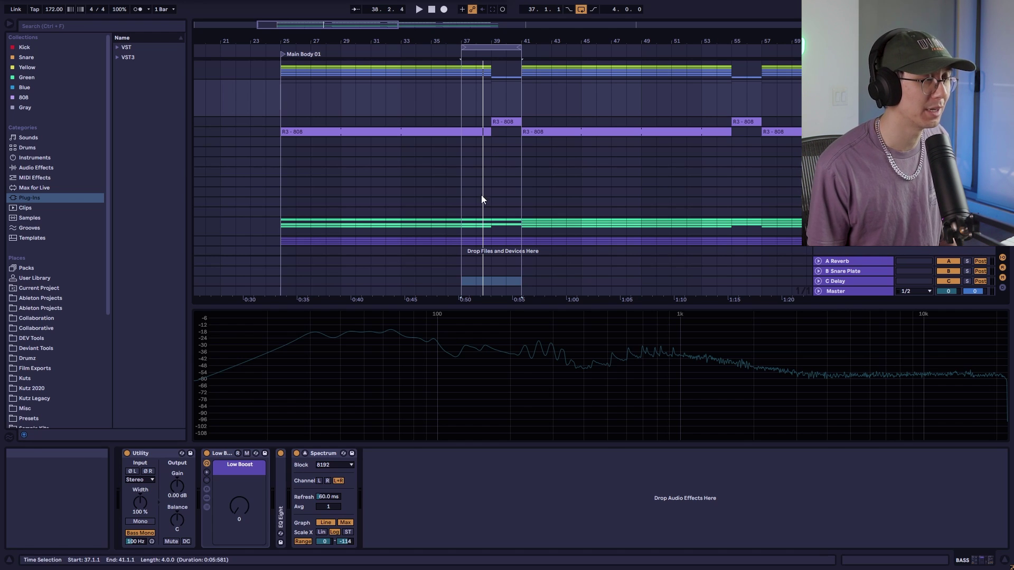
Place the insert marker at bar 37 and play the loop to view the BASS group's frequency content in Spectrum
{"action": "left_click", "coordinate": [463, 99]}
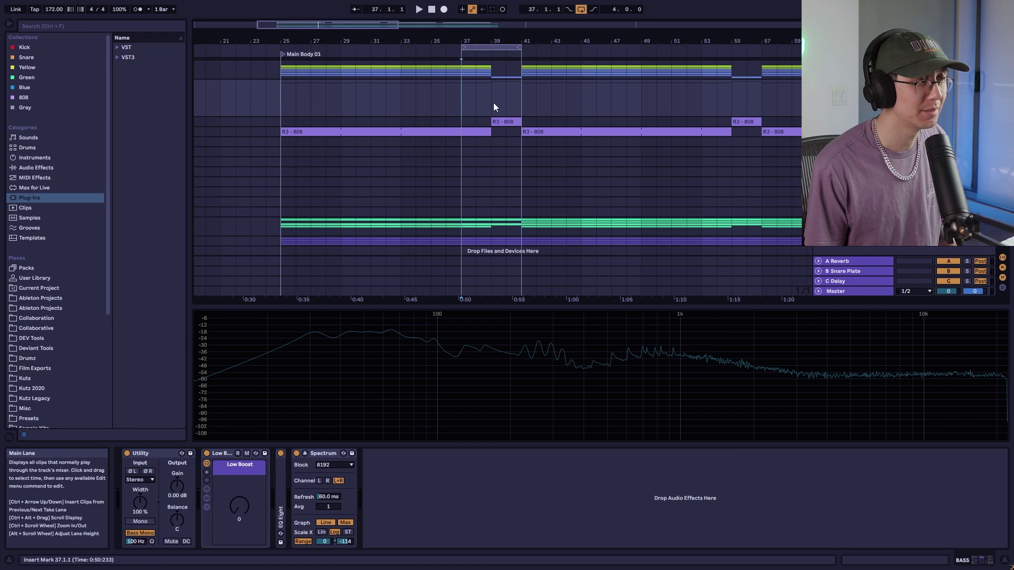
{"action": "key", "text": "space"}
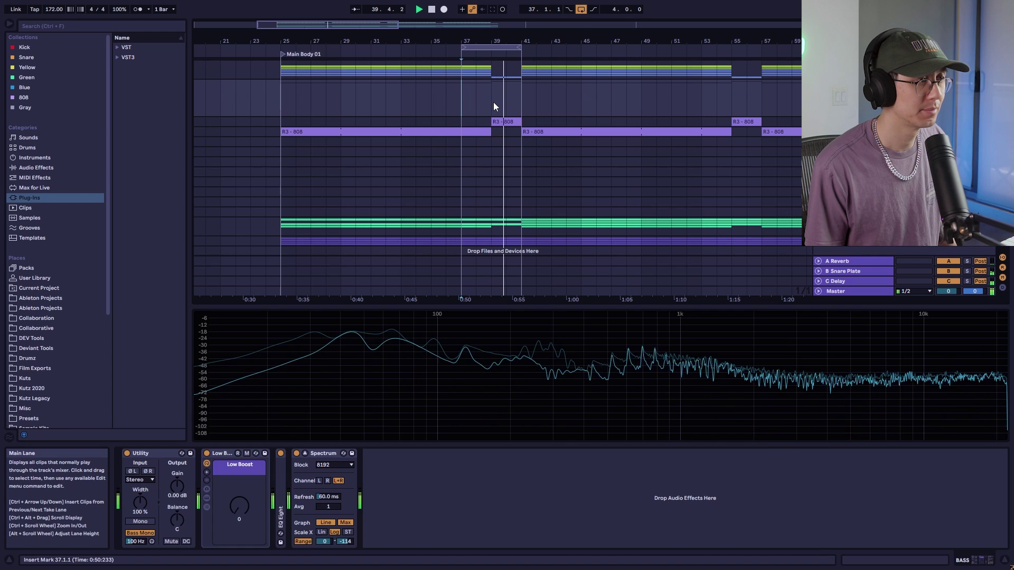
{"action": "key", "text": "space"}
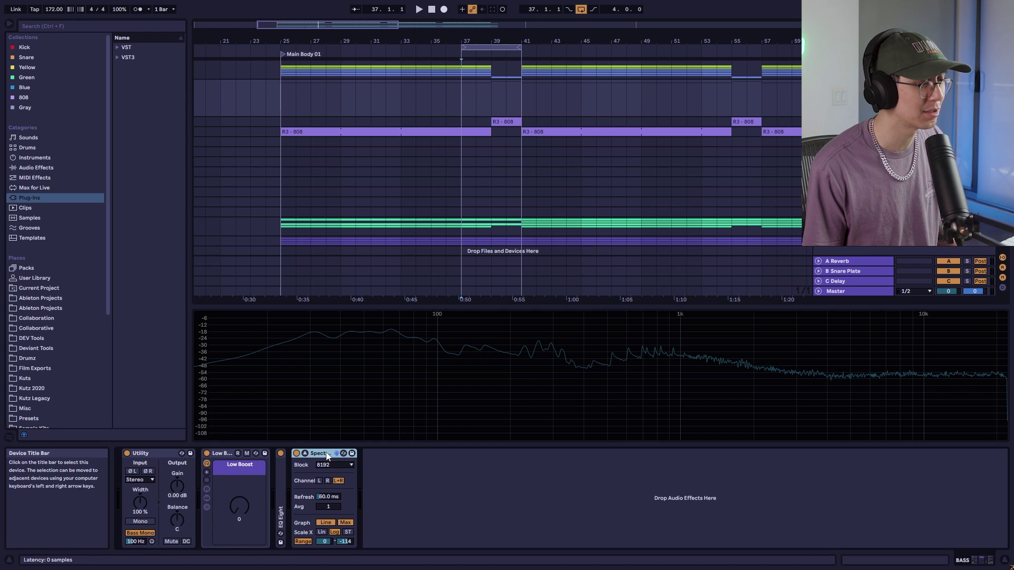
{"action": "key", "text": "space"}
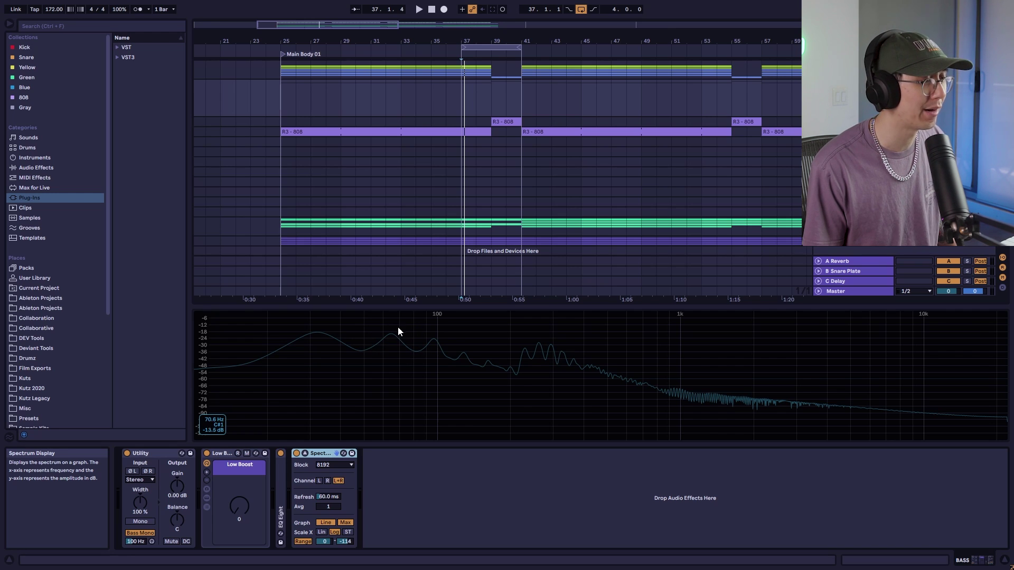
Enlarge the BASS group's Spectrum display and replay the loop from bar 37 to examine the low-end peaks
{"action": "left_click_drag", "start_coordinate": [398, 307], "coordinate": [396, 227]}
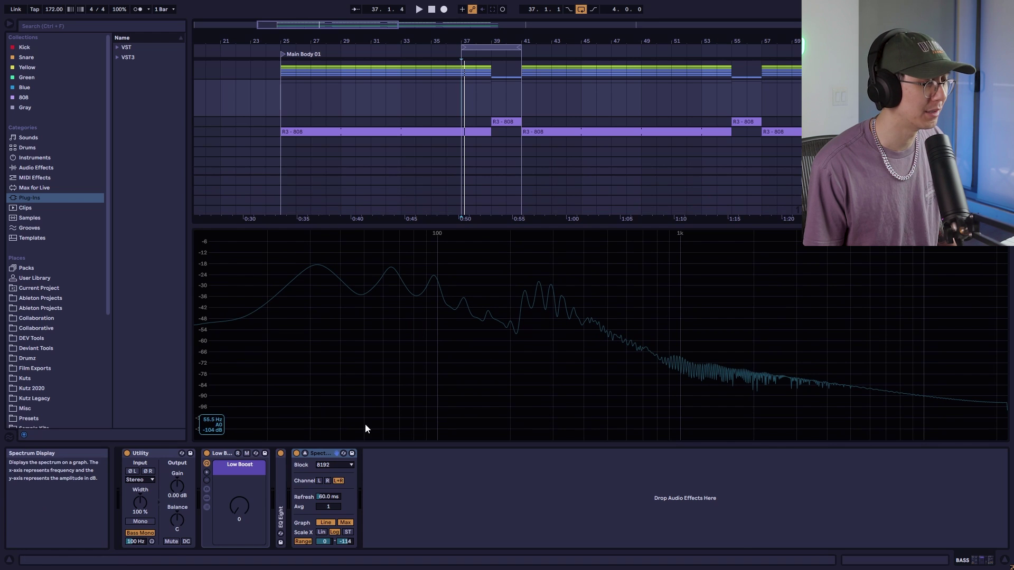
{"action": "key", "text": "space"}
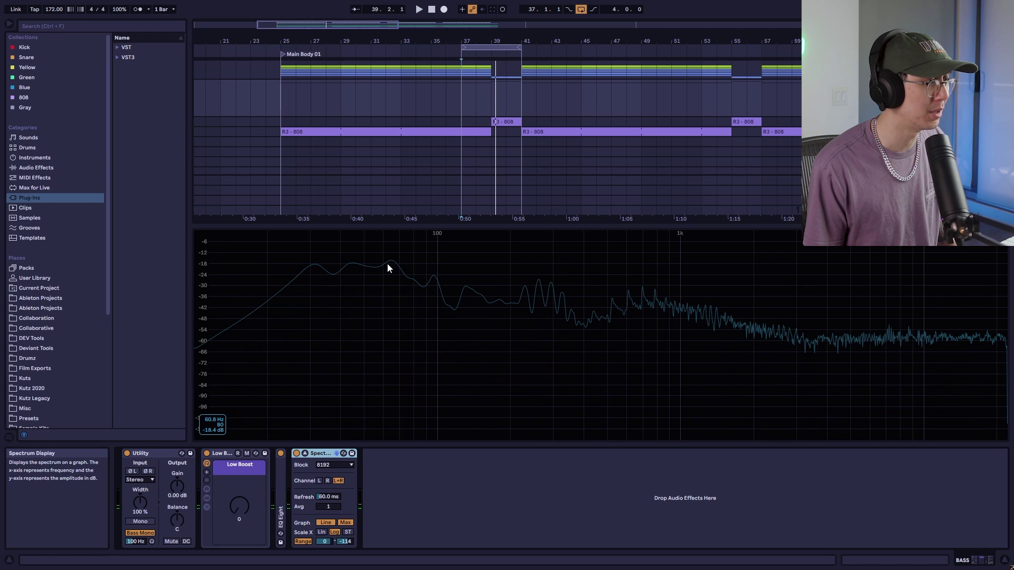
{"action": "key", "text": "space"}
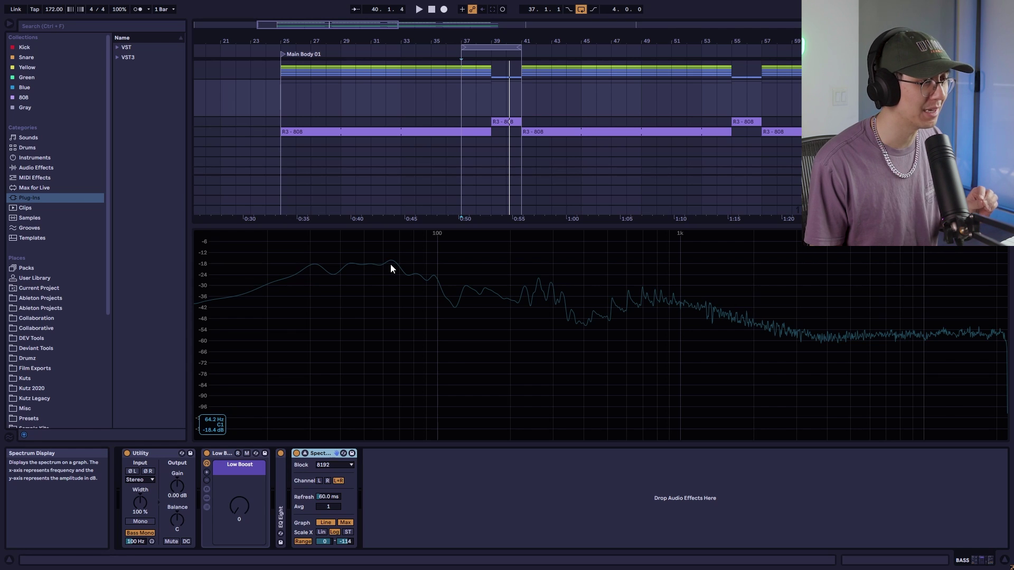
{"action": "key", "text": "space"}
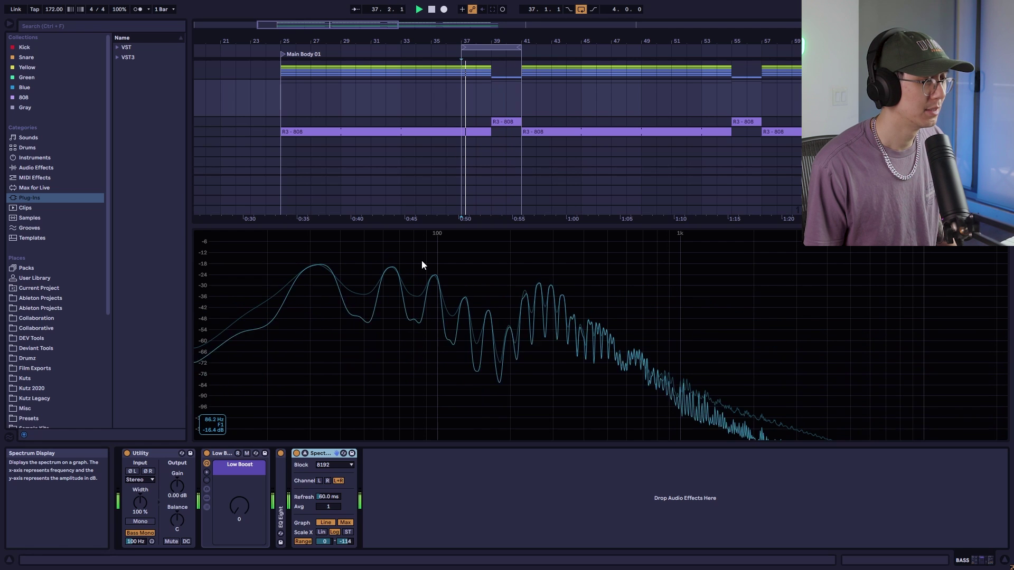
{"action": "key", "text": "space"}
{"action": "key", "text": "space"}
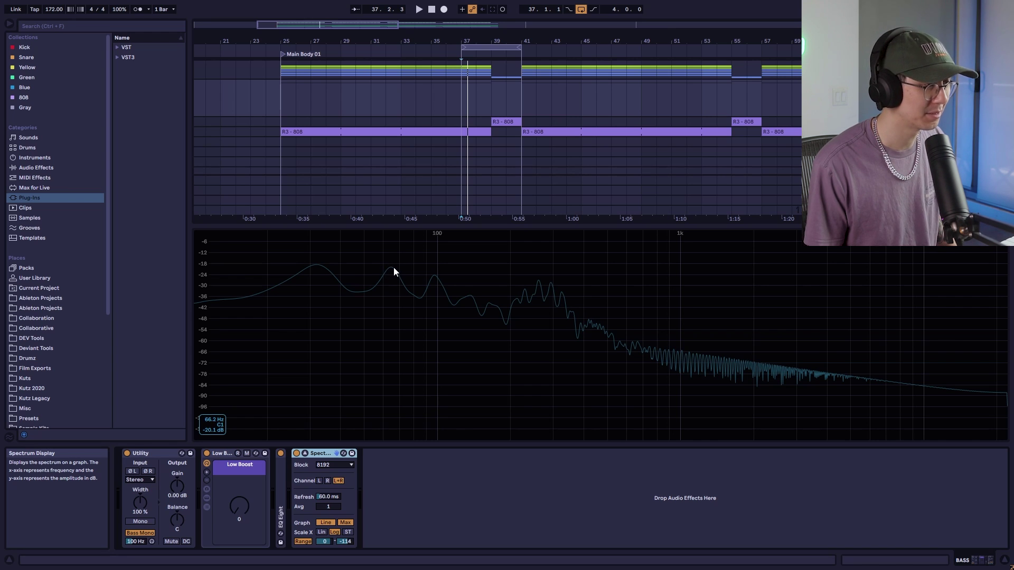
{"action": "key", "text": "space"}
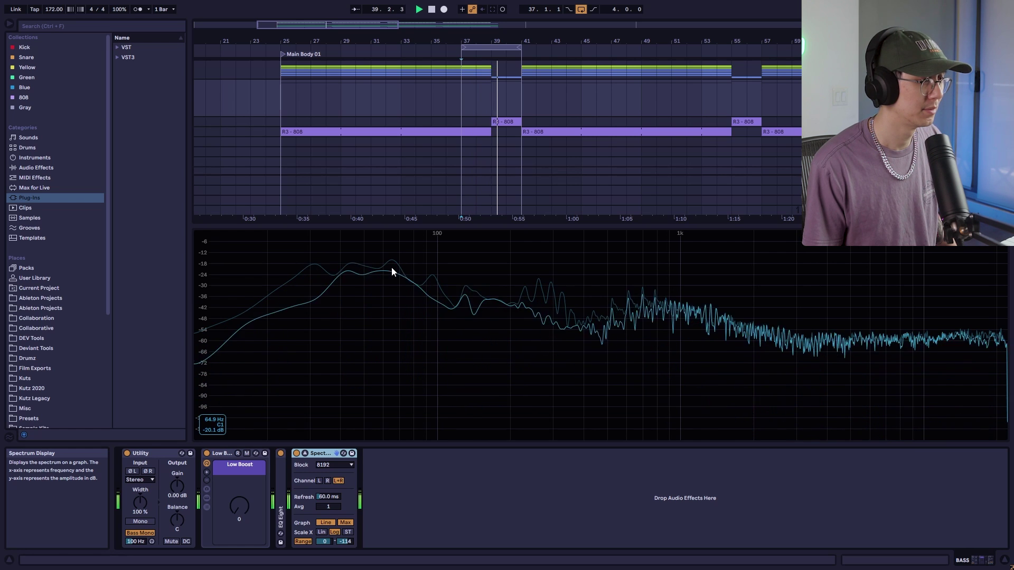
{"action": "key", "text": "space"}
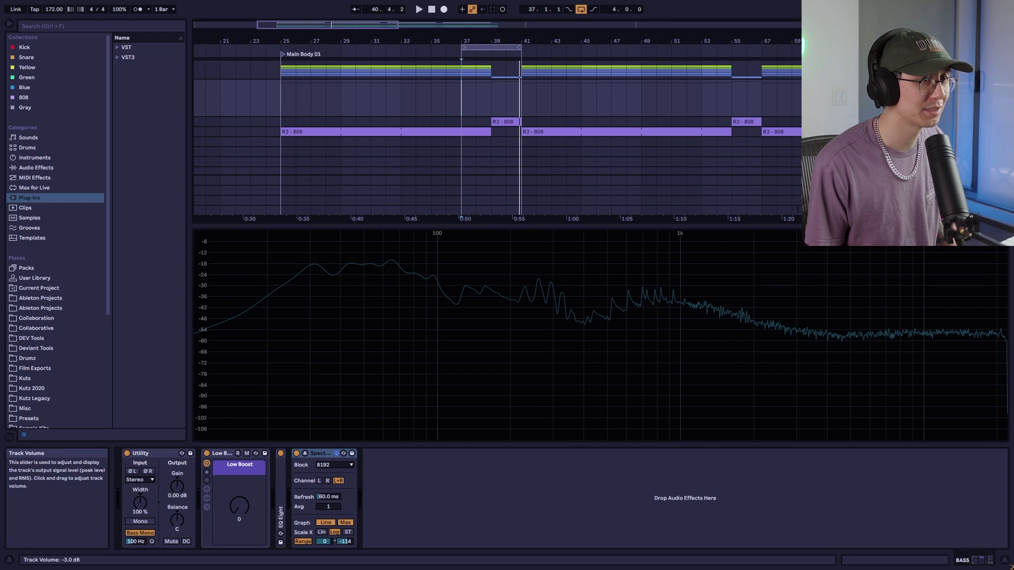
Show the Master track's device chain and play from bar 37 to examine the full mix in its Spectrum
{"action": "scroll", "coordinate": [498, 127], "scroll_direction": "down", "scroll_amount": 5}
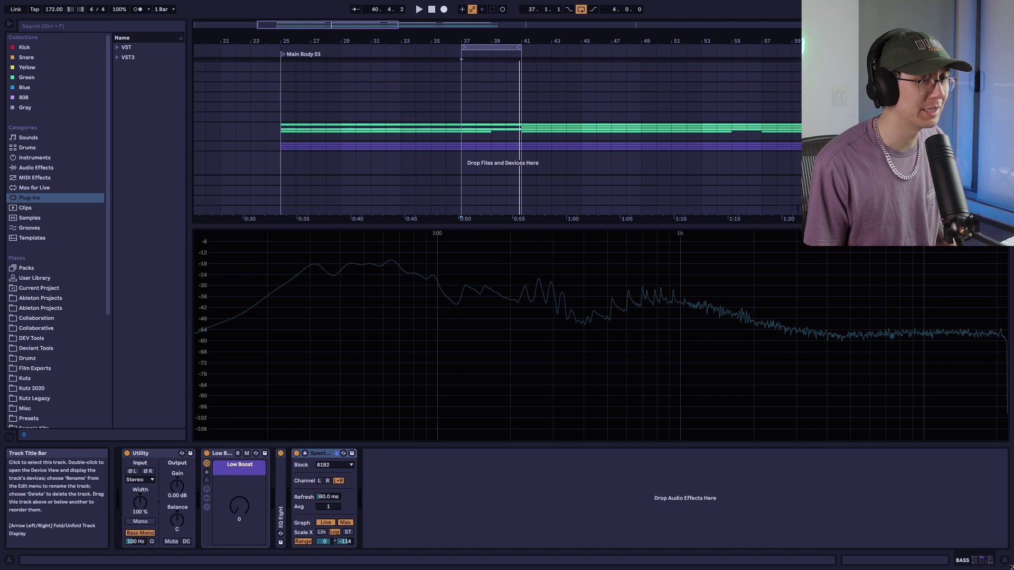
{"action": "left_click", "coordinate": [858, 209]}
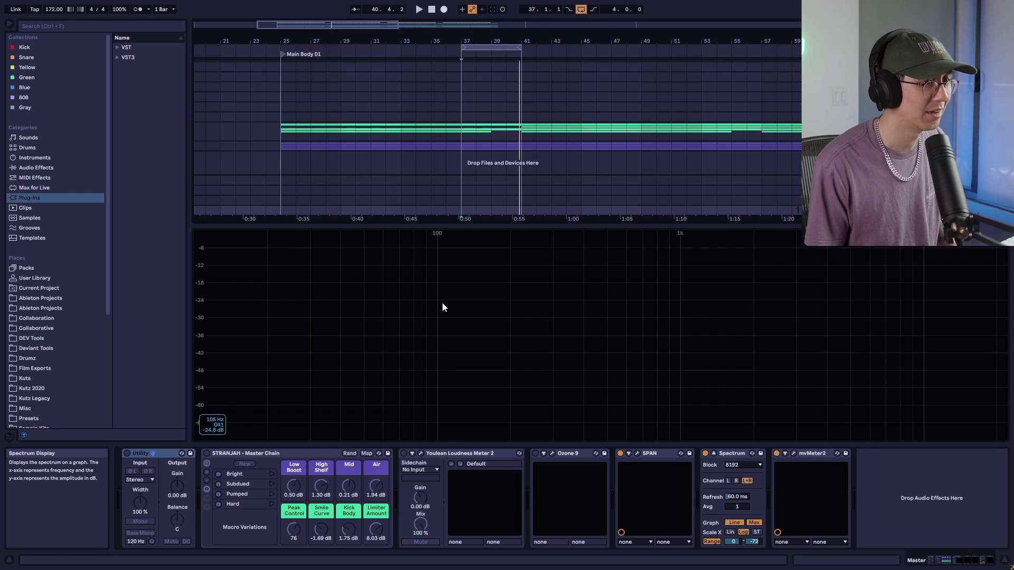
{"action": "key", "text": "space"}
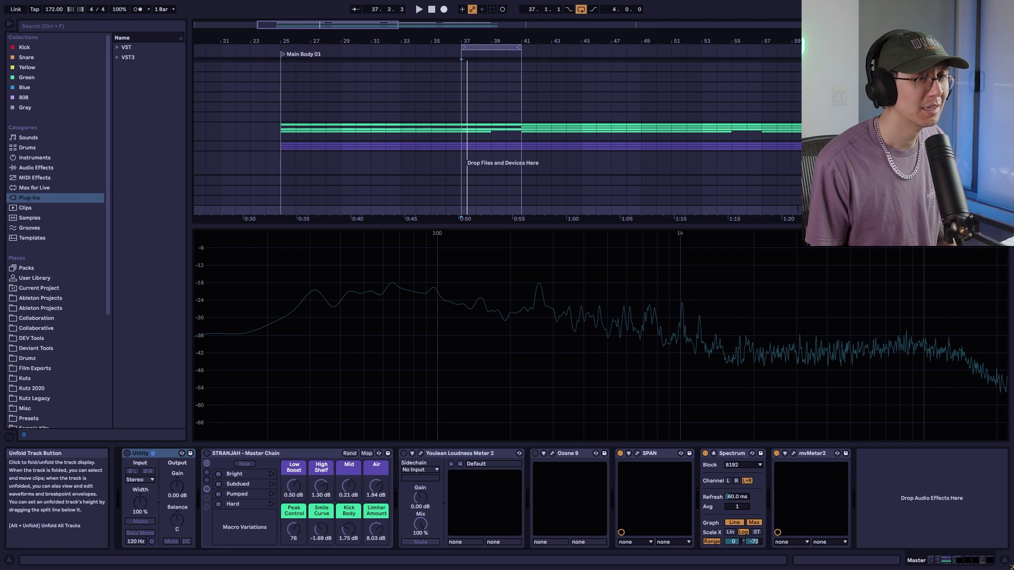
Unfold the Master track, shrink the Spectrum display, and play from bar 37 in Session View to check the mixer's peak levels
{"action": "left_click", "coordinate": [819, 211]}
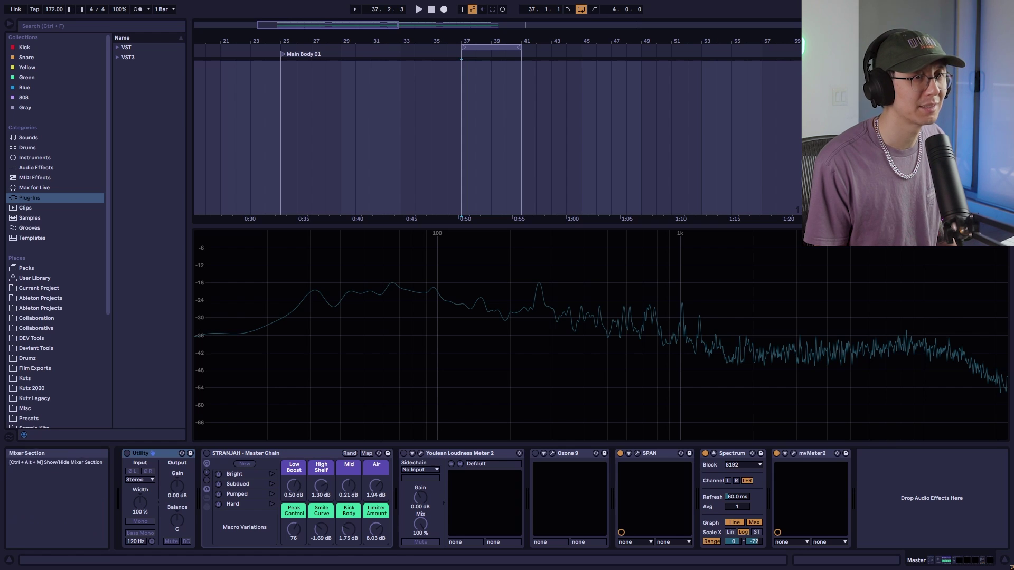
{"action": "left_click_drag", "start_coordinate": [869, 227], "coordinate": [867, 344]}
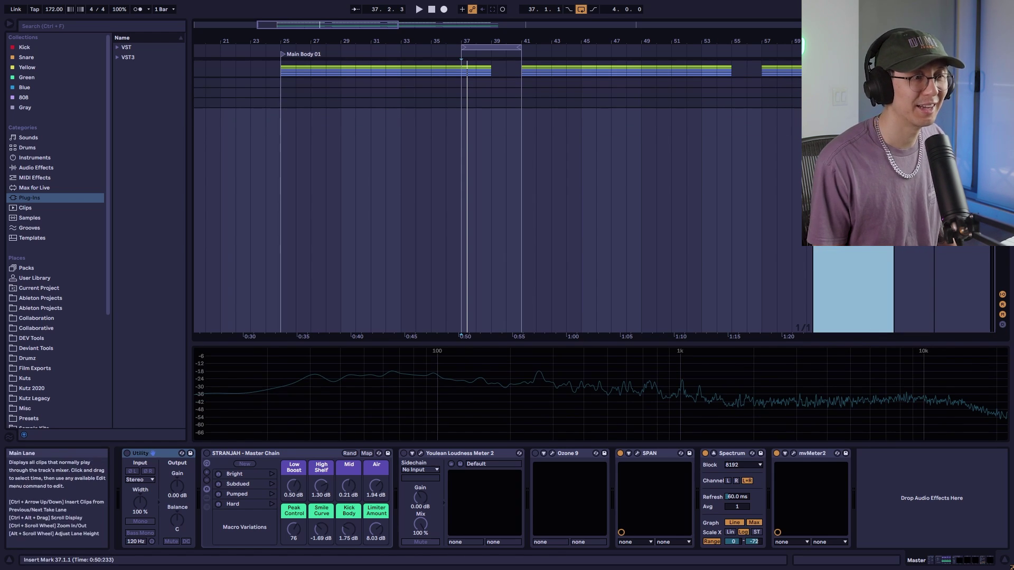
{"action": "key", "text": "Tab"}
{"action": "key", "text": "space"}
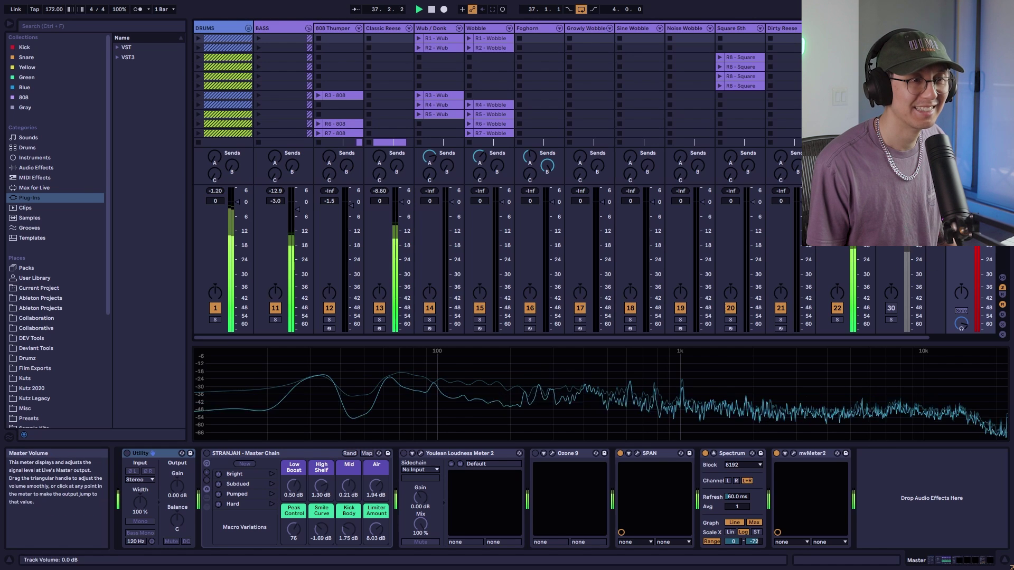
{"action": "key", "text": "space"}
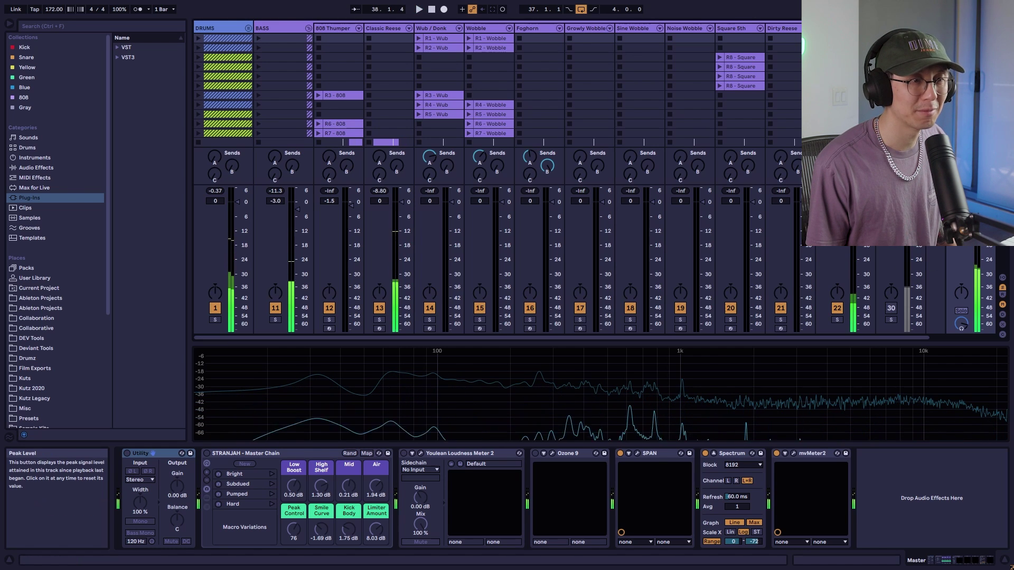
{"action": "key", "text": "space"}
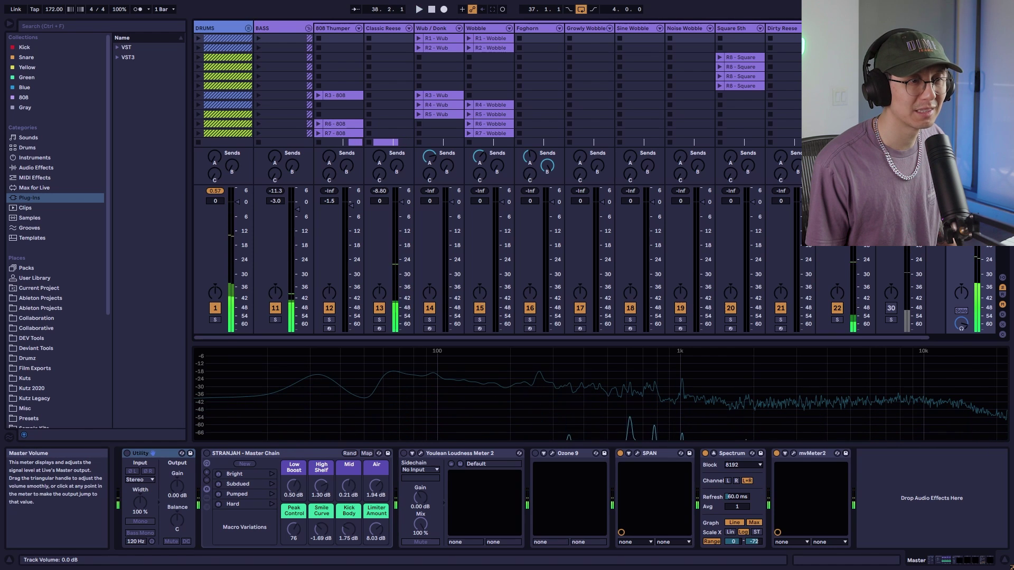
Return to Arrangement View, select the Master track and enlarge its Spectrum display
{"action": "key", "text": "Tab"}
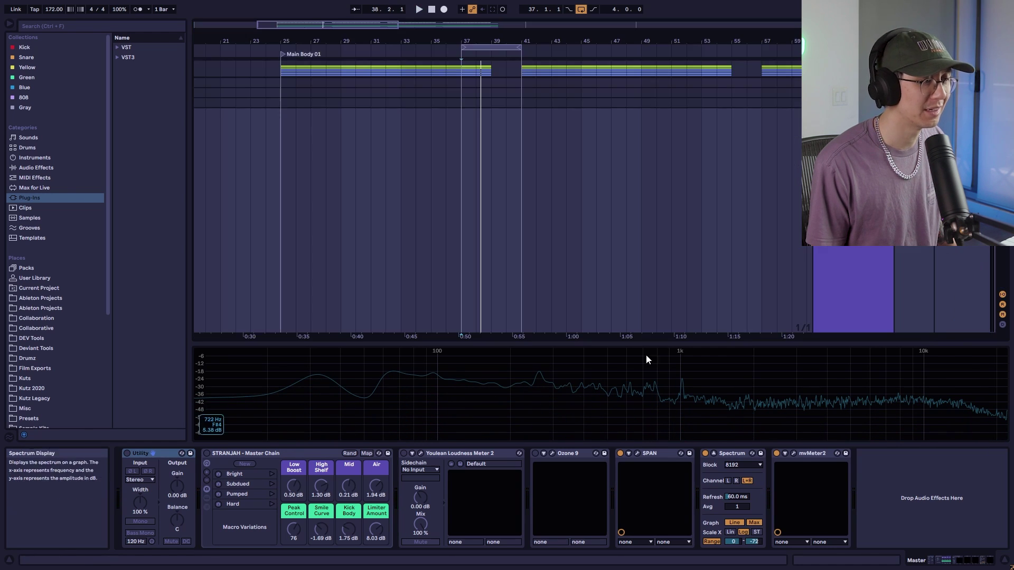
{"action": "left_click", "coordinate": [851, 211]}
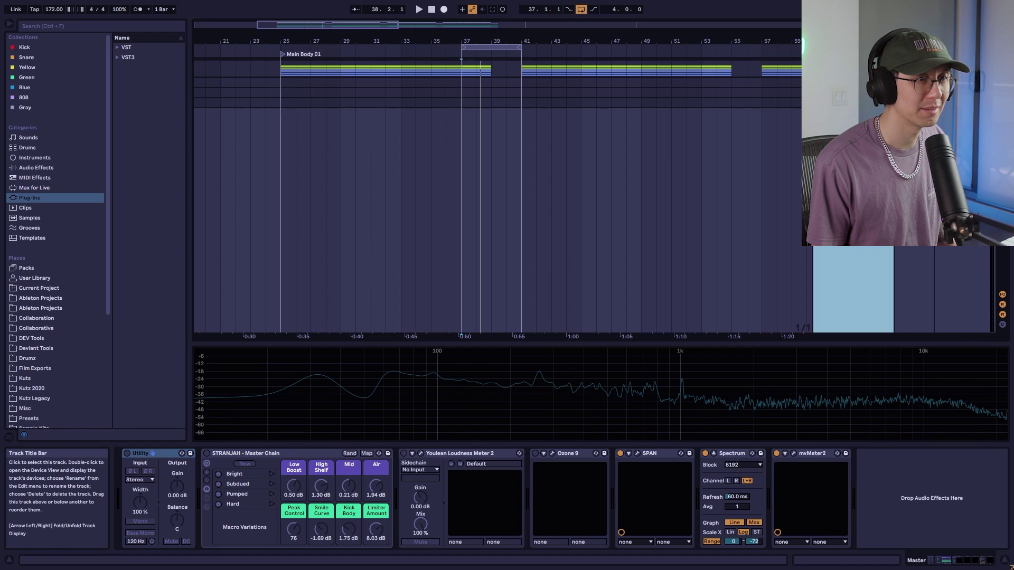
{"action": "left_click_drag", "start_coordinate": [590, 342], "coordinate": [604, 265]}
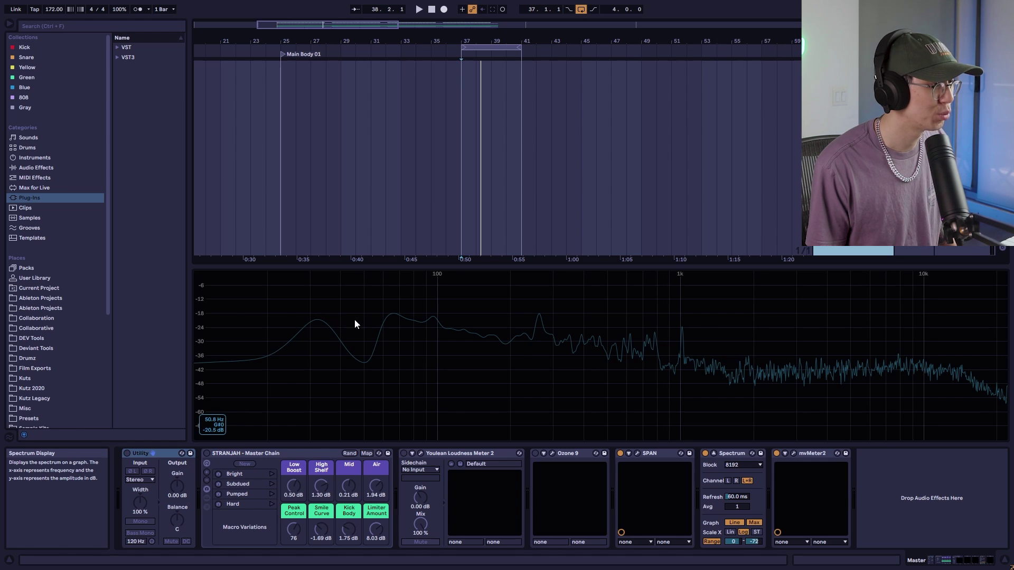
Play the loop from bar 25 while examining the BASS group's Spectrum
{"action": "key", "text": "space"}
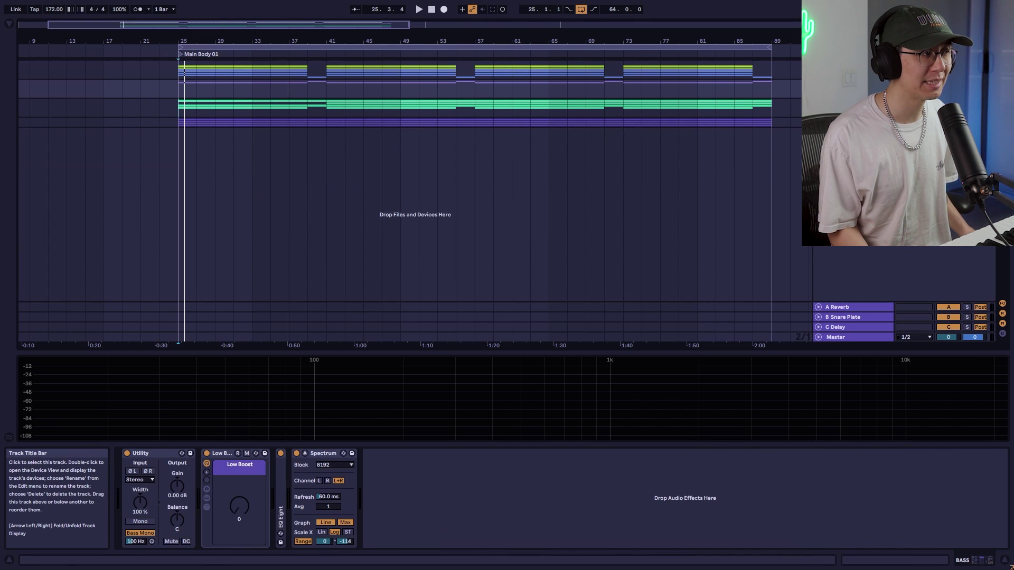
{"action": "key", "text": "space"}
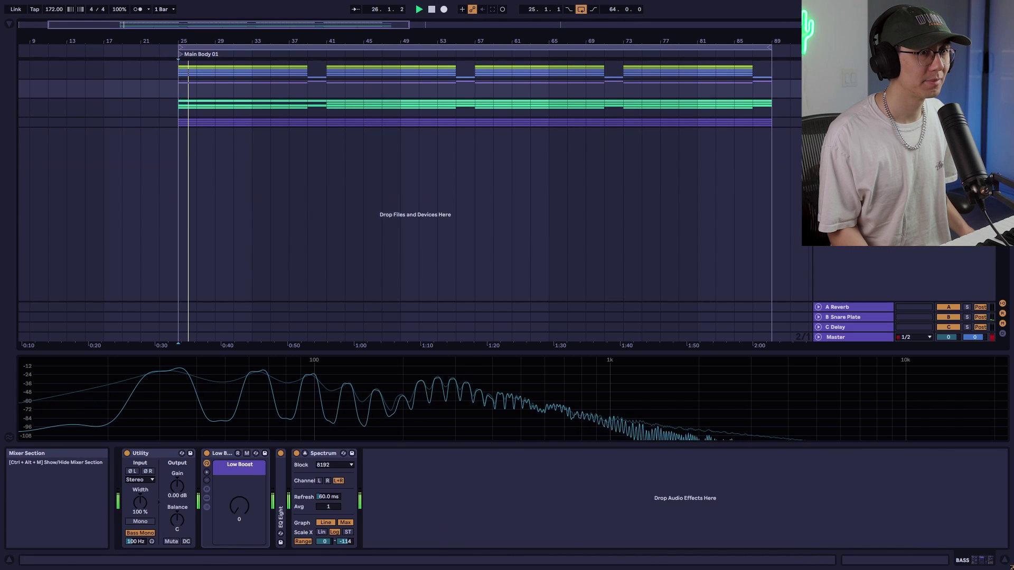
{"action": "key", "text": "space"}
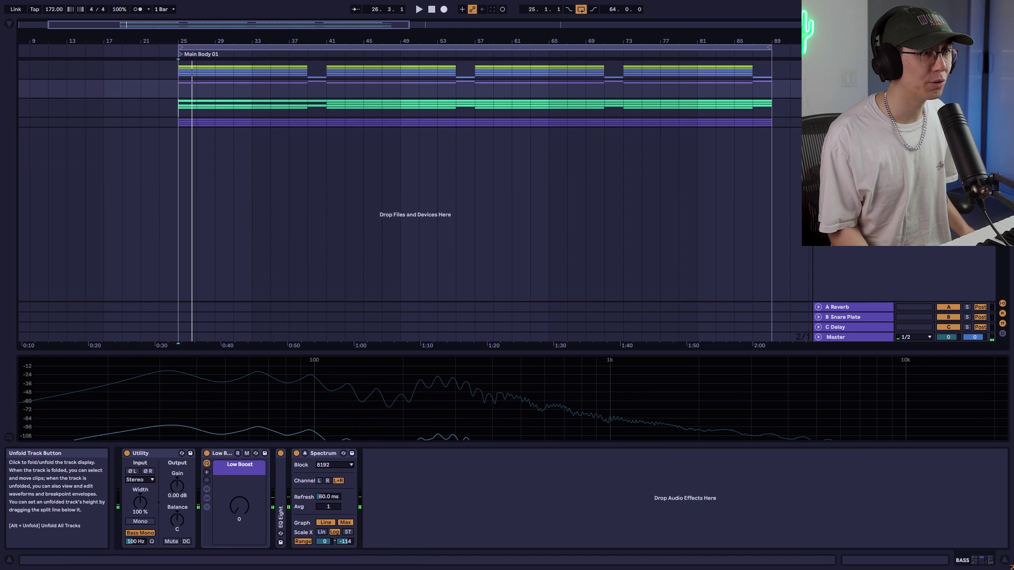
Unfold the SOUNDS group and play from bar 25 to look through its tracks and their levels
{"action": "left_click", "coordinate": [818, 103]}
{"action": "key", "text": "space"}
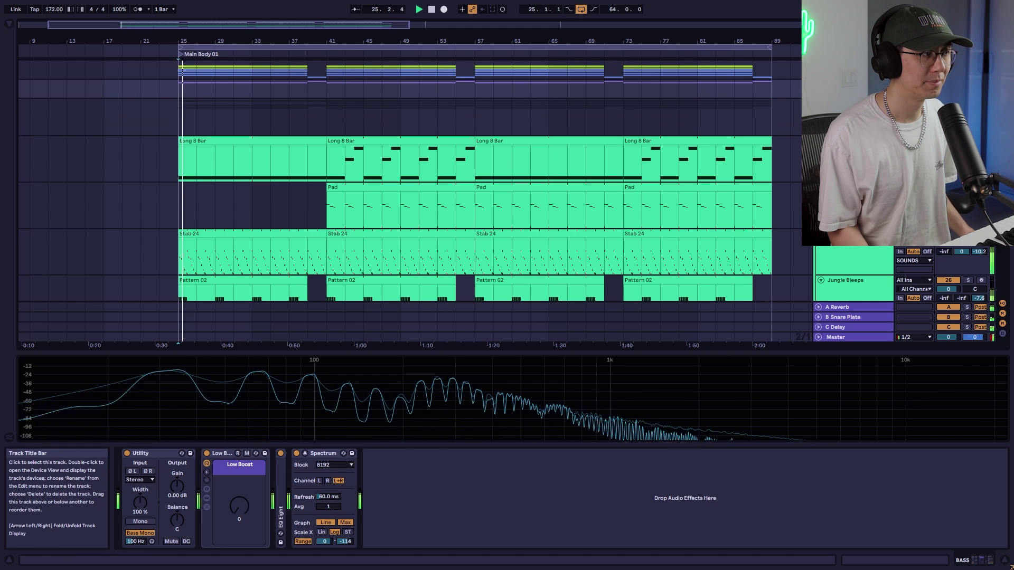
{"action": "scroll", "coordinate": [415, 179], "scroll_direction": "down", "scroll_amount": 2}
{"action": "scroll", "coordinate": [415, 201], "scroll_direction": "down", "scroll_amount": 3}
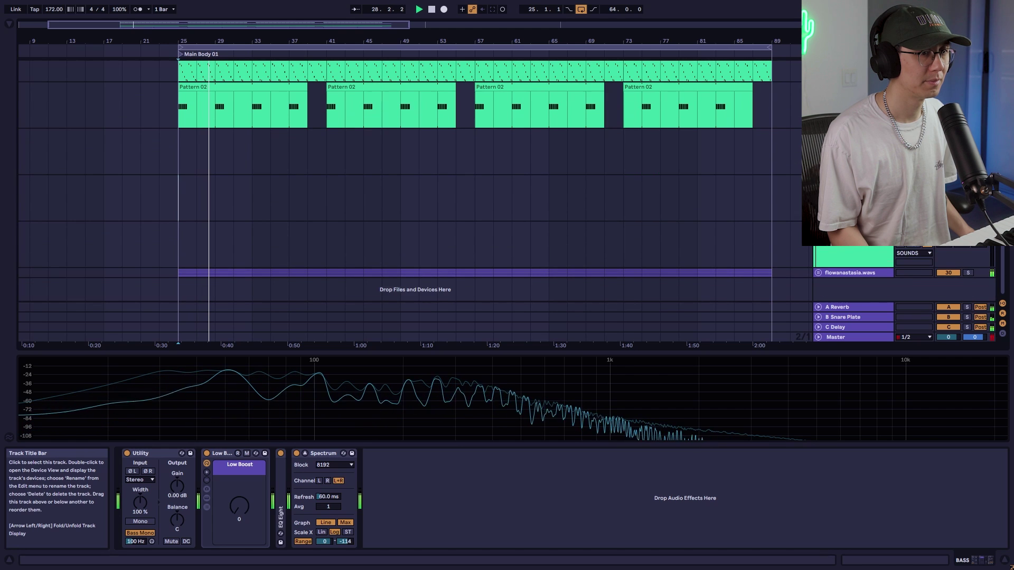
{"action": "scroll", "coordinate": [415, 200], "scroll_direction": "up", "scroll_amount": 2}
{"action": "scroll", "coordinate": [415, 201], "scroll_direction": "up", "scroll_amount": 3}
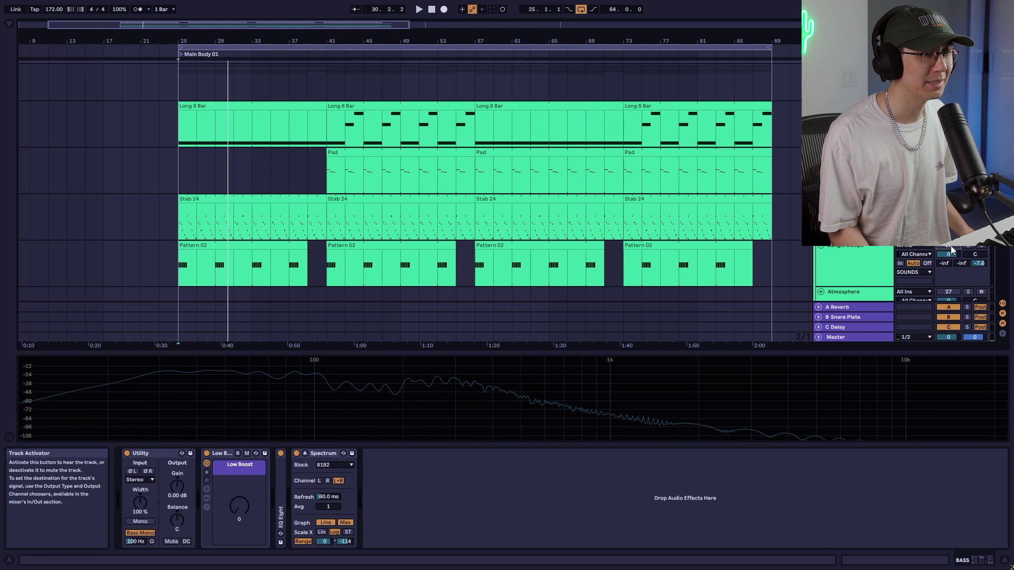
{"action": "scroll", "coordinate": [949, 246], "scroll_direction": "down", "scroll_amount": 5}
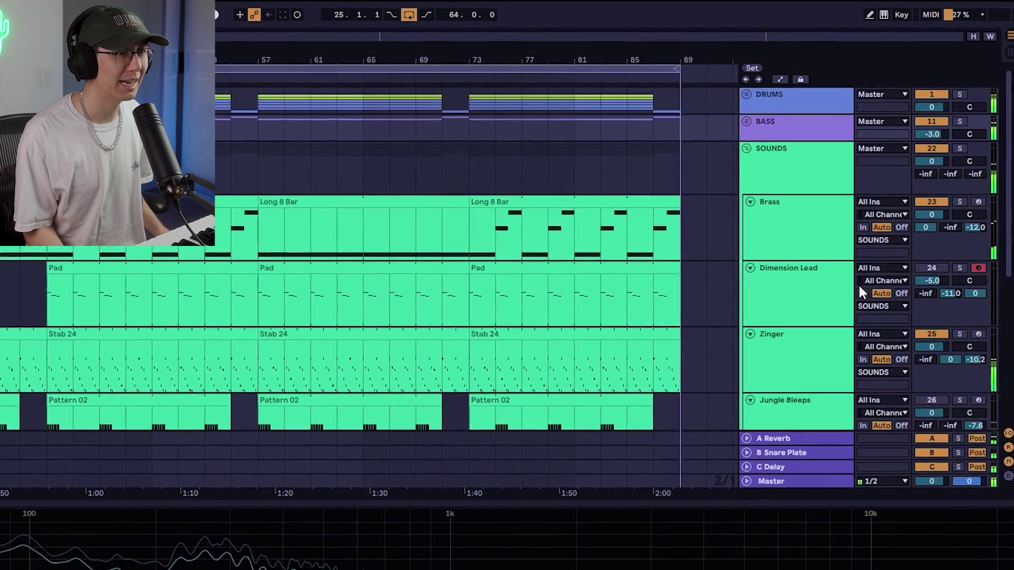
Mute the Zinger track and bring it back in, and activate the Dimension Lead track
{"action": "scroll", "coordinate": [855, 285], "scroll_direction": "down", "scroll_amount": 3}
{"action": "left_click", "coordinate": [930, 246]}
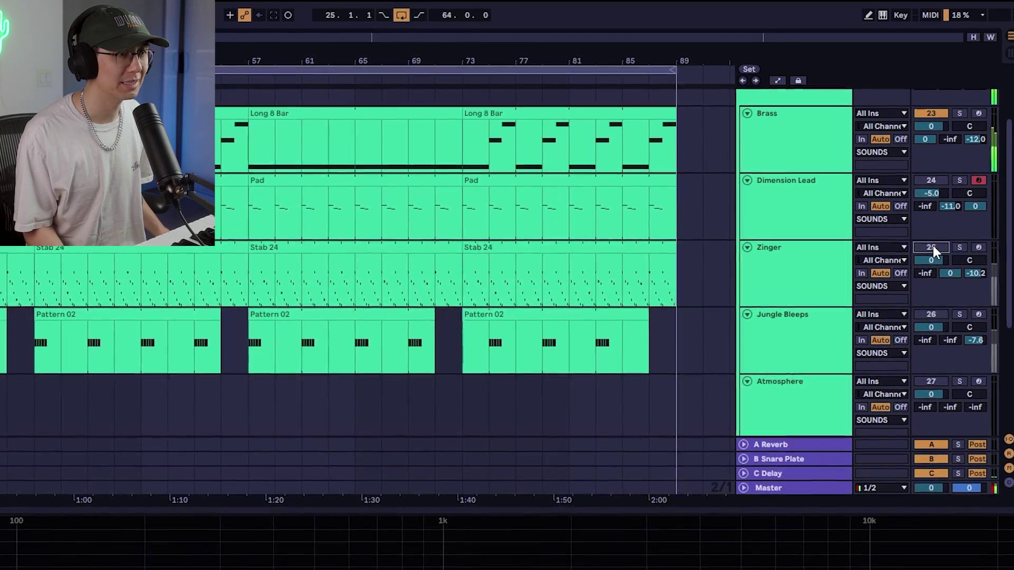
{"action": "left_click", "coordinate": [931, 248]}
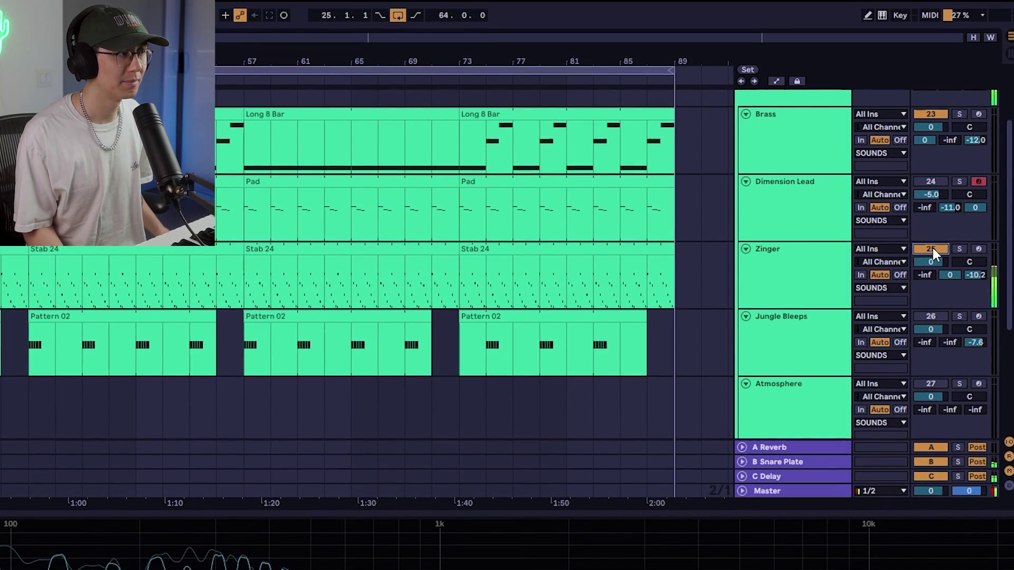
{"action": "scroll", "coordinate": [932, 248], "scroll_direction": "up", "scroll_amount": 2}
{"action": "left_click", "coordinate": [940, 240]}
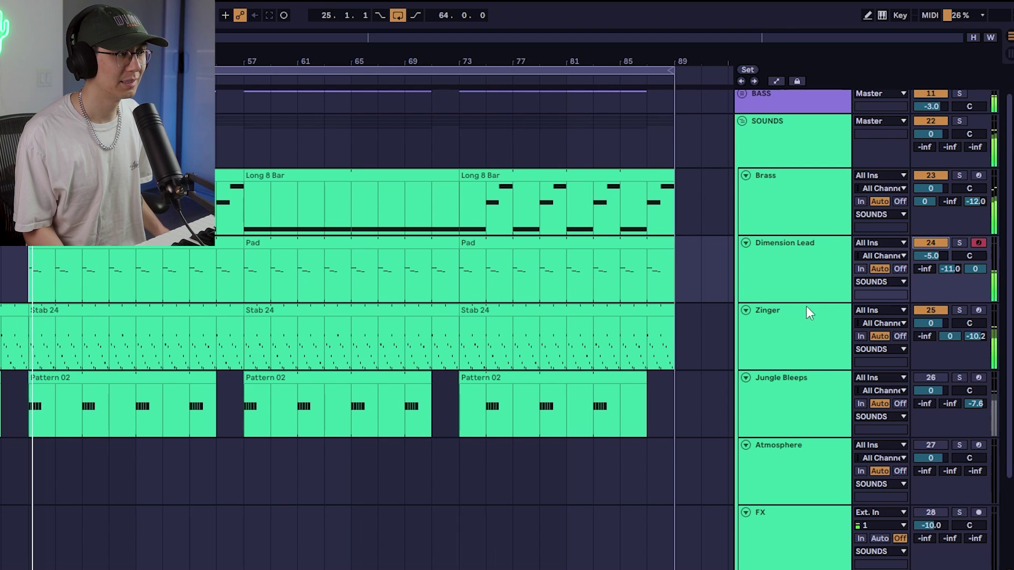
Fold the SOUNDS group, unfold and activate the flowanastasia.wavs vocal group, and play the mix with the vocals
{"action": "scroll", "coordinate": [806, 306], "scroll_direction": "down", "scroll_amount": 3}
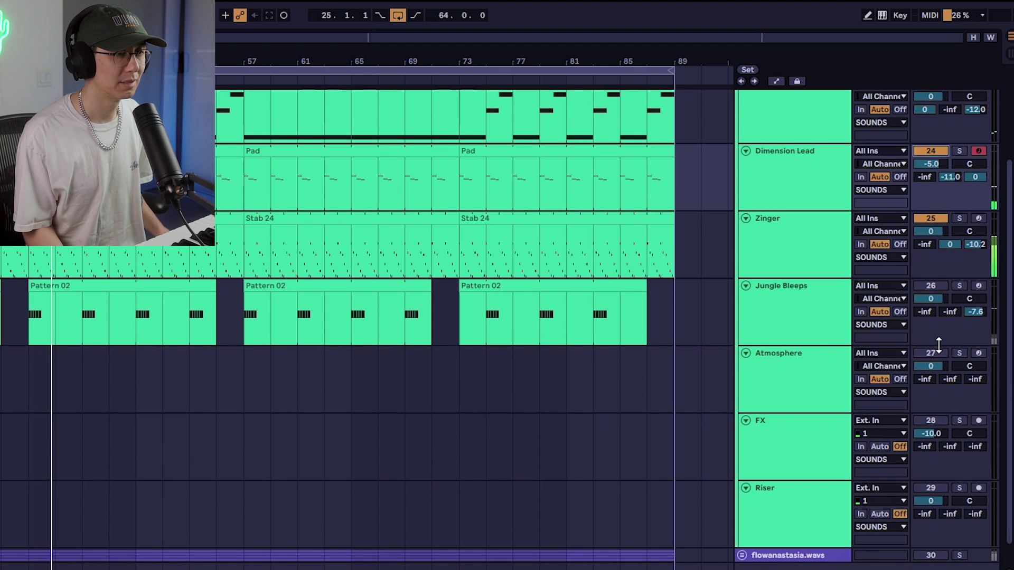
{"action": "scroll", "coordinate": [623, 353], "scroll_direction": "up", "scroll_amount": 4}
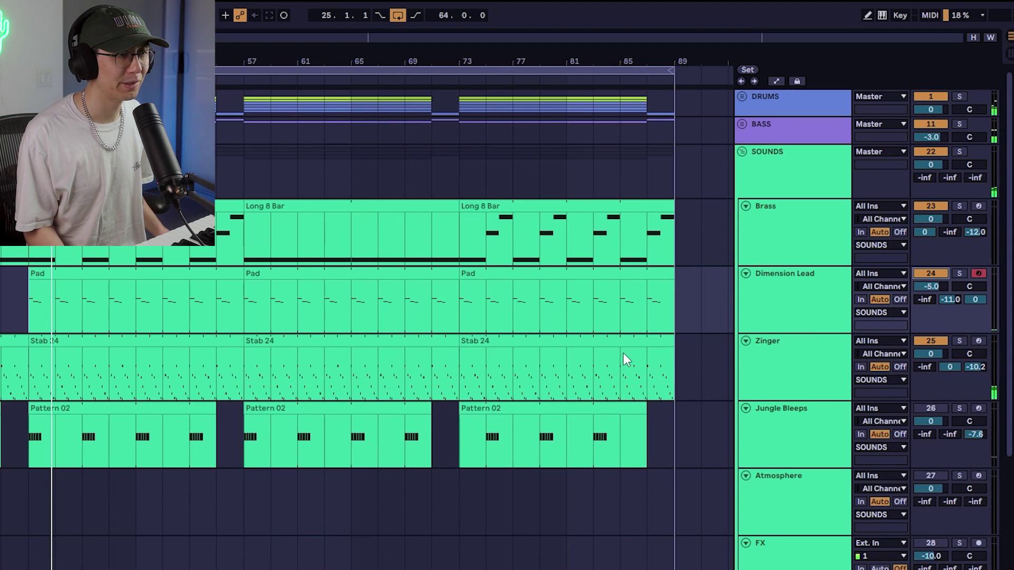
{"action": "left_click", "coordinate": [741, 151]}
{"action": "left_click", "coordinate": [742, 180]}
{"action": "left_click", "coordinate": [803, 187]}
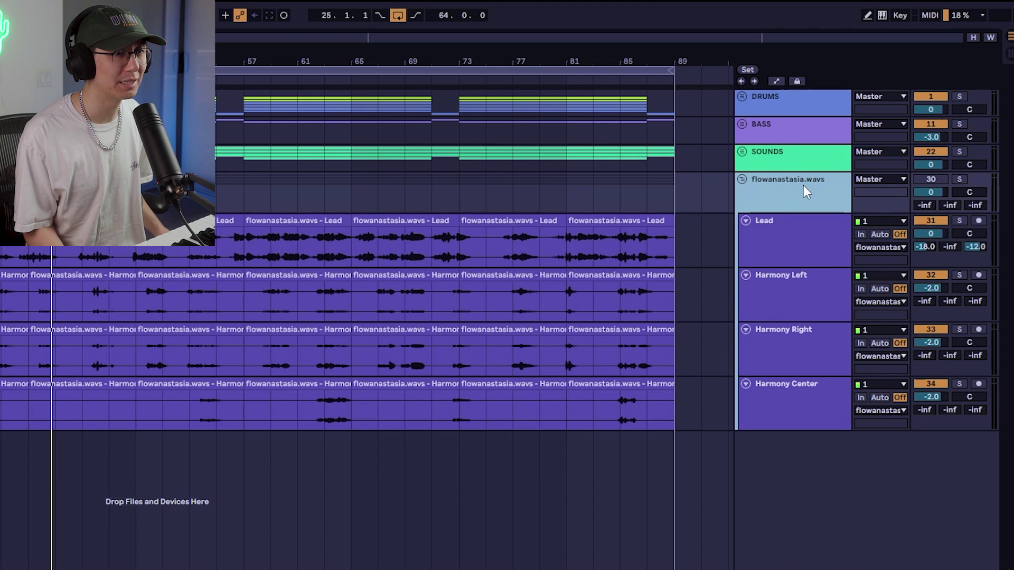
{"action": "left_click", "coordinate": [922, 179]}
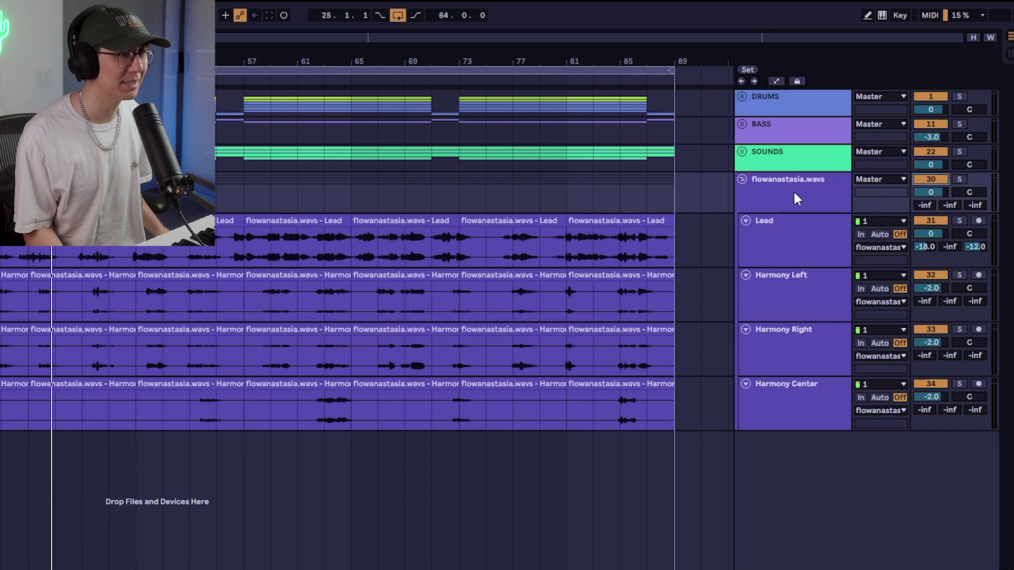
{"action": "key", "text": "space"}
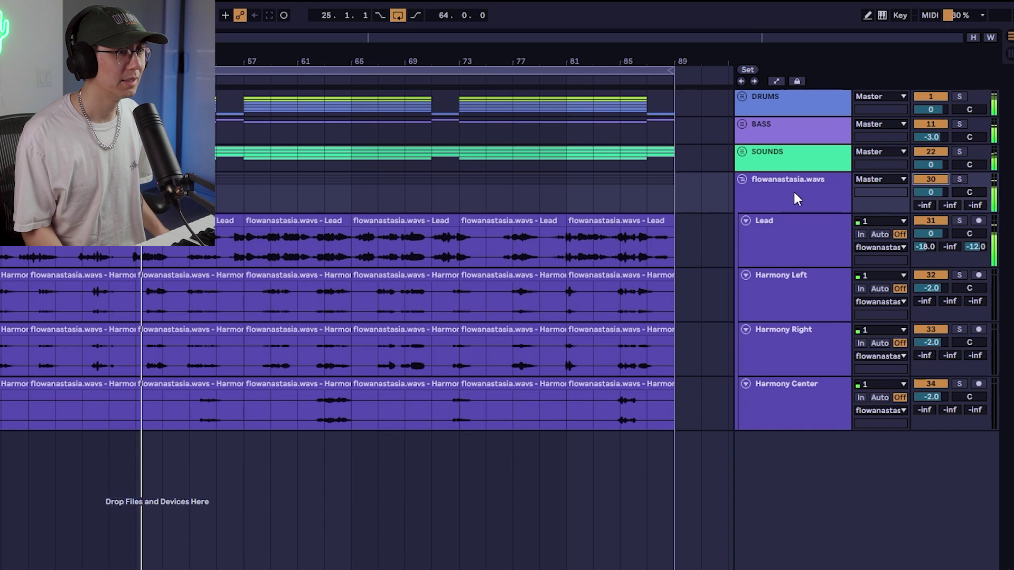
{"action": "key", "text": "space"}
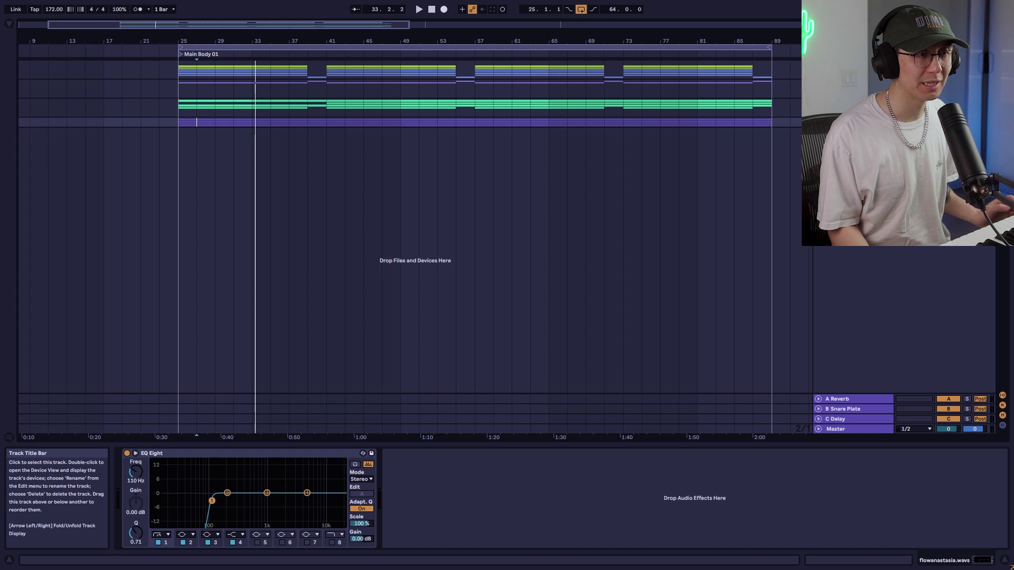
Compare the SOUNDS group's device chain, including its EQ Eight, with the flowanastasia.wavs group's EQ Eight
{"action": "left_click", "coordinate": [853, 103]}
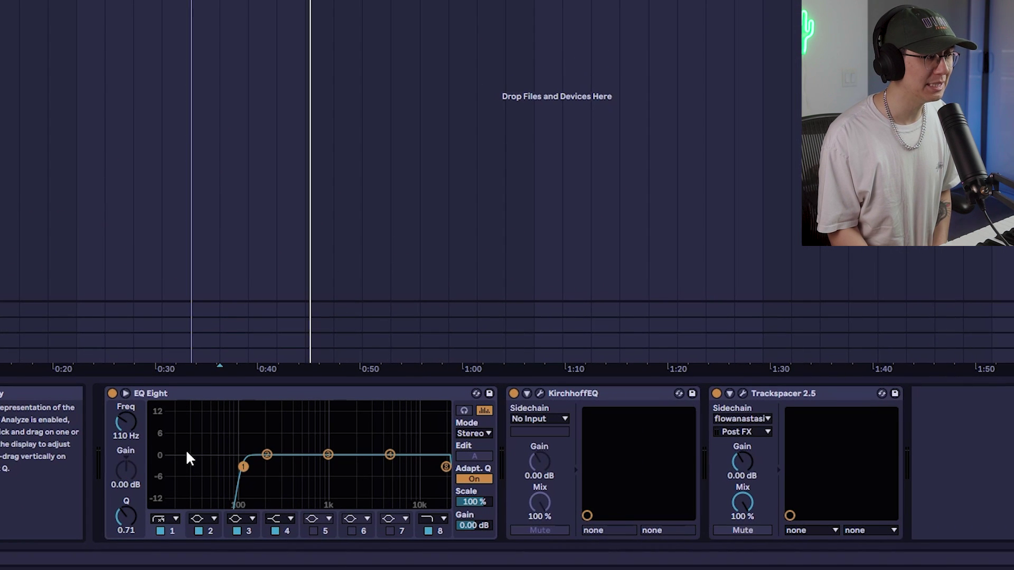
{"action": "left_click", "coordinate": [315, 398]}
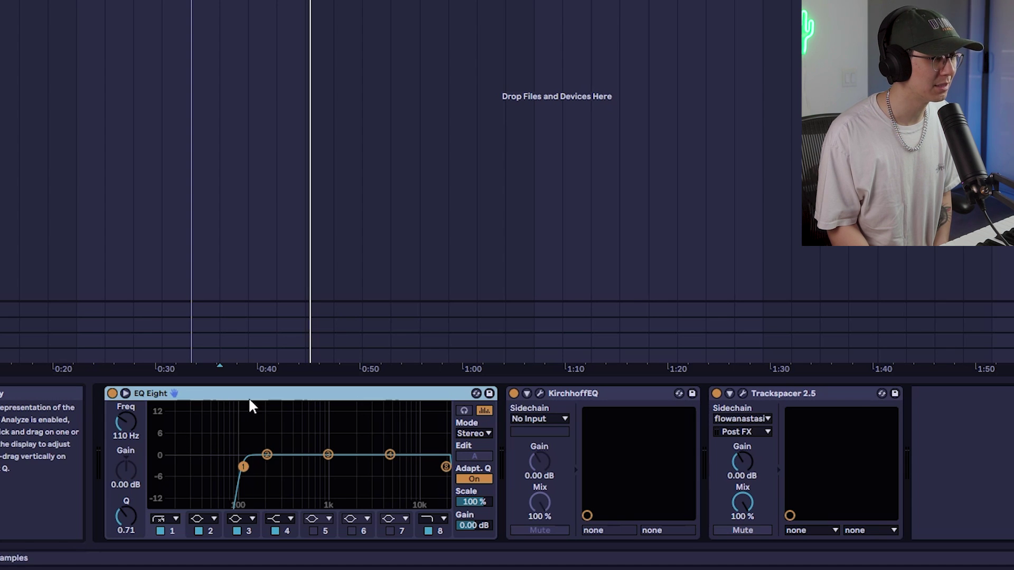
{"action": "left_click", "coordinate": [1003, 5]}
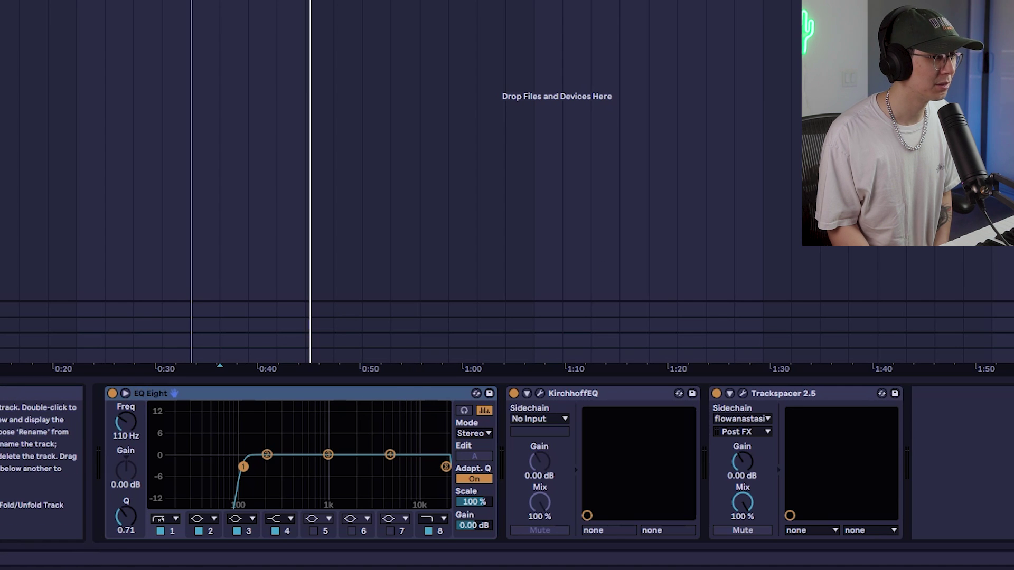
{"action": "left_click", "coordinate": [1003, 5]}
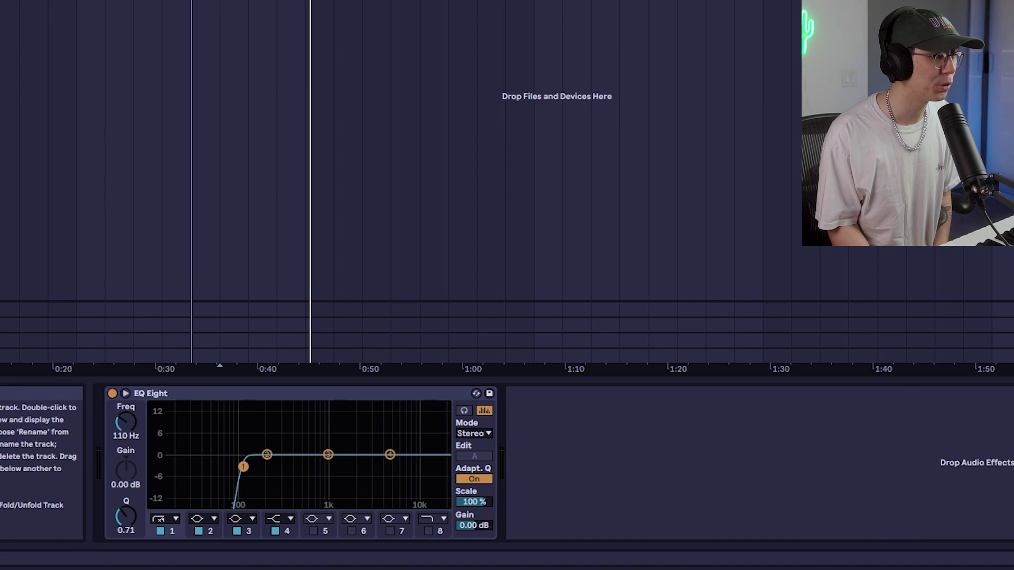
{"action": "left_click", "coordinate": [1003, 5]}
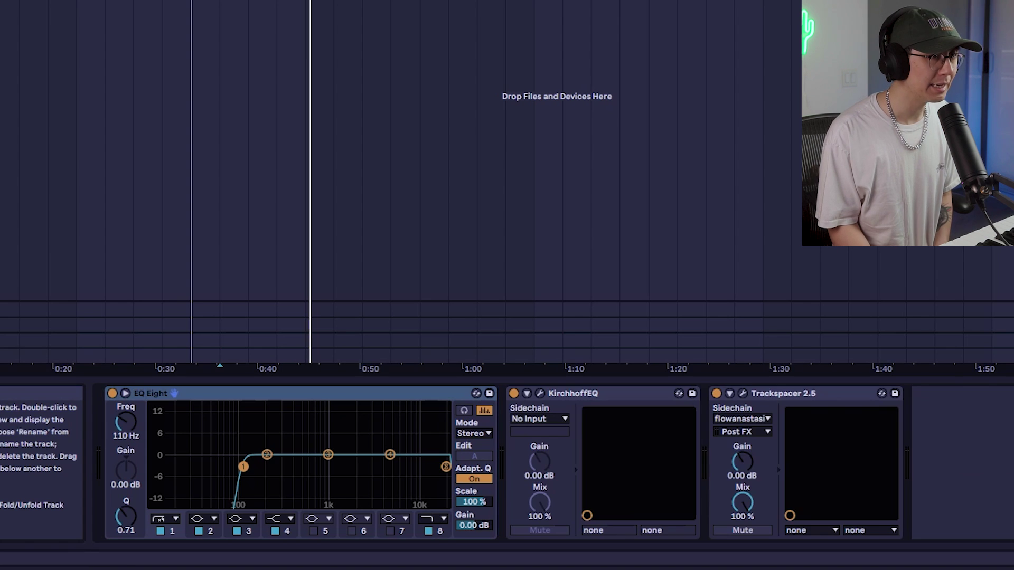
{"action": "left_click", "coordinate": [1003, 6]}
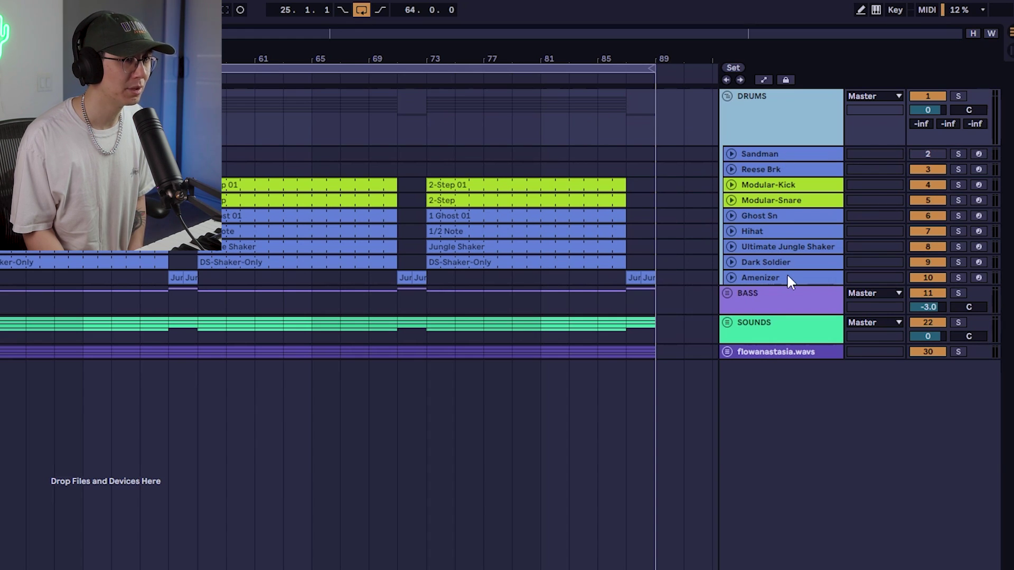
Move Modular-Kick to the top of the DRUMS group and group the tracks Sandman through Amenizer
{"action": "left_click_drag", "start_coordinate": [788, 185], "coordinate": [777, 146]}
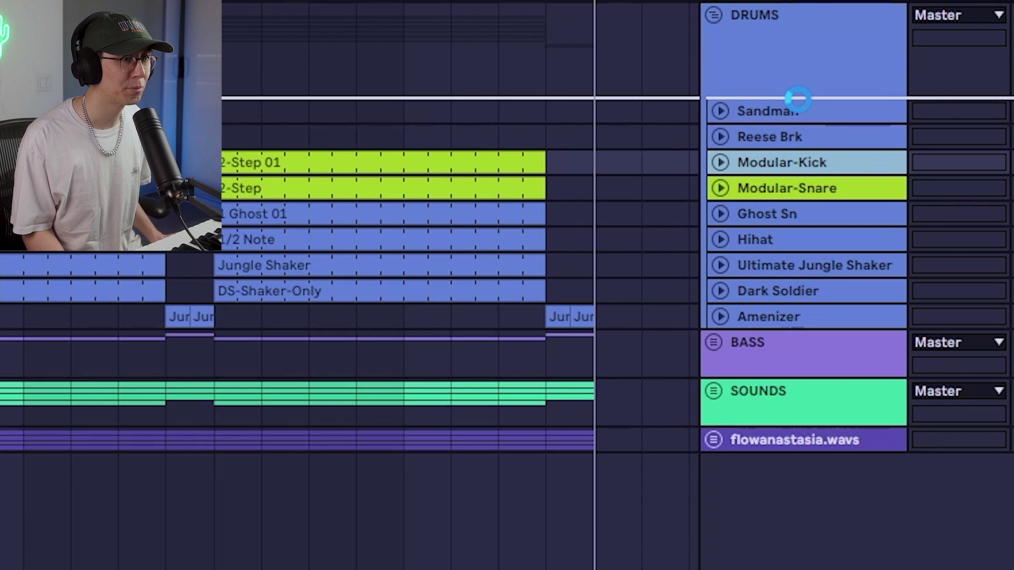
{"action": "left_click_drag", "start_coordinate": [798, 99], "coordinate": [801, 103]}
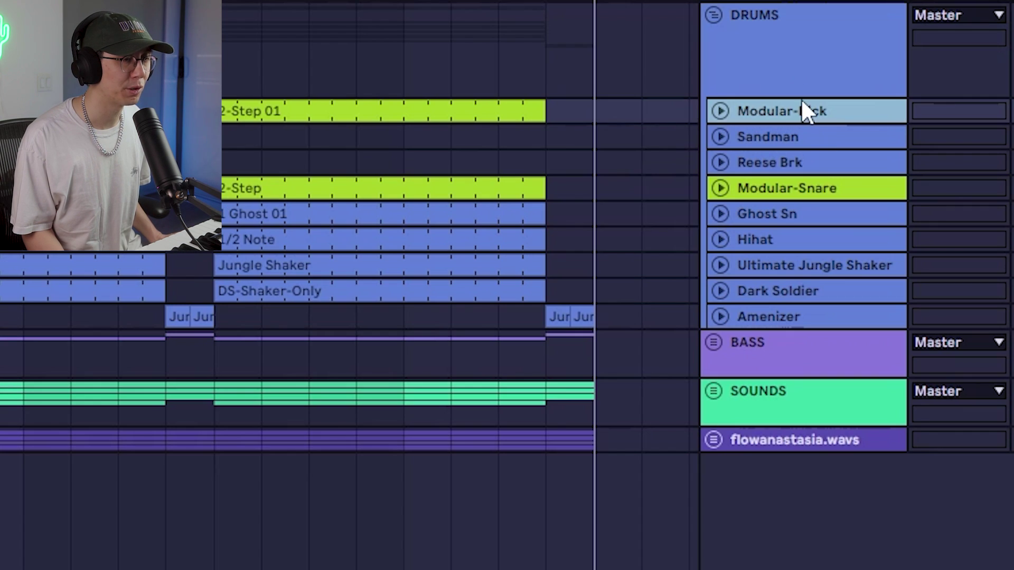
{"action": "left_click", "coordinate": [822, 135]}
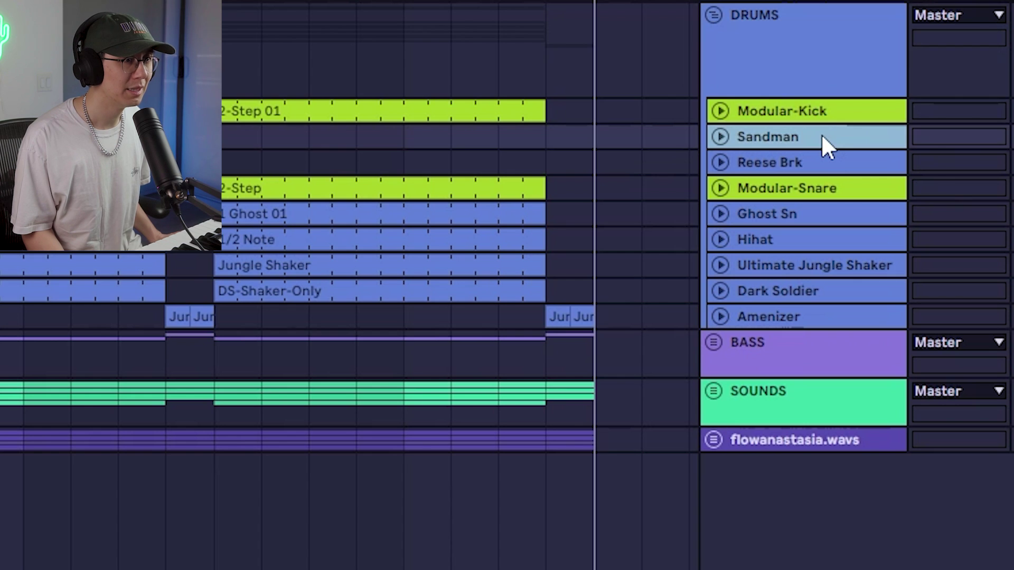
{"action": "left_click", "coordinate": [804, 313], "text": "shift"}
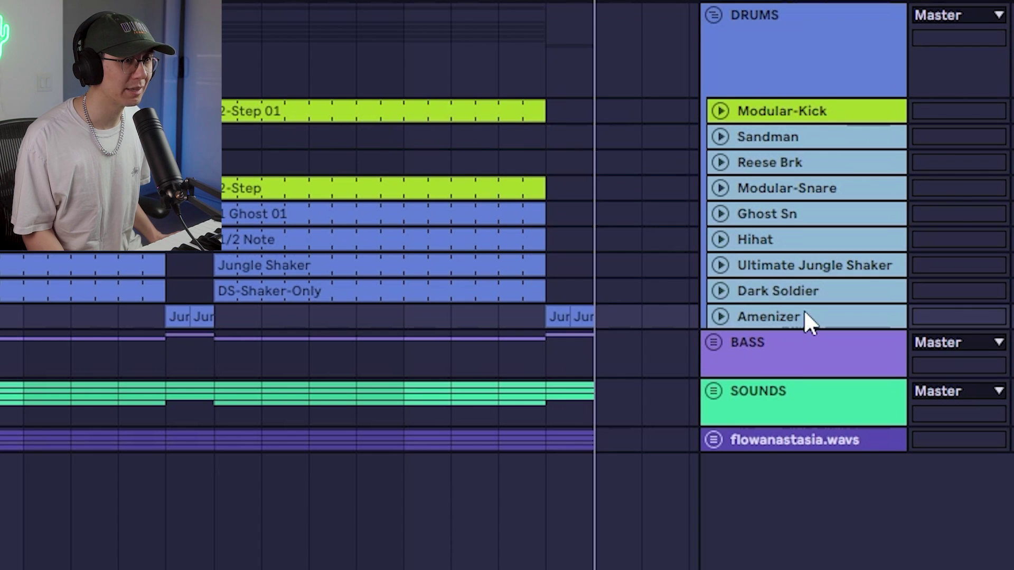
{"action": "right_click", "coordinate": [785, 138]}
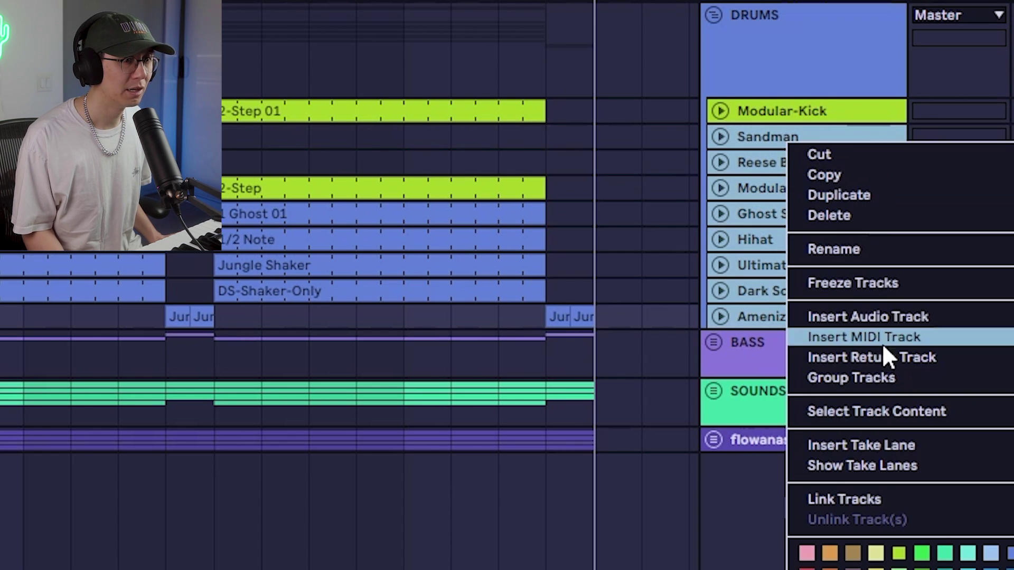
{"action": "left_click", "coordinate": [900, 377]}
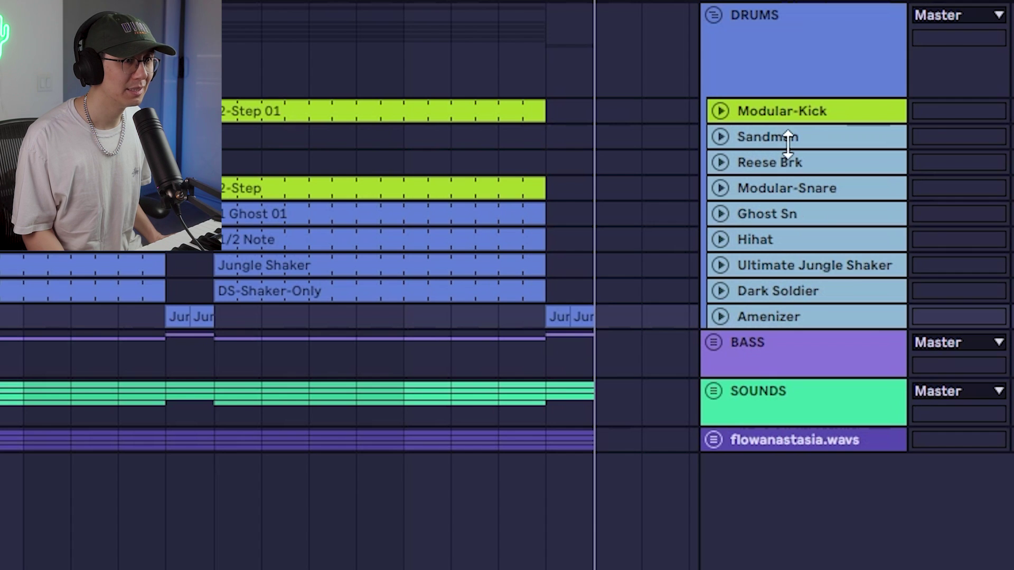
{"action": "key", "text": "ctrl+g"}
Rename the new drum subgroup "ALL OTHER DURMS"
{"action": "left_click", "coordinate": [787, 139]}
{"action": "key", "text": "ctrl+r"}
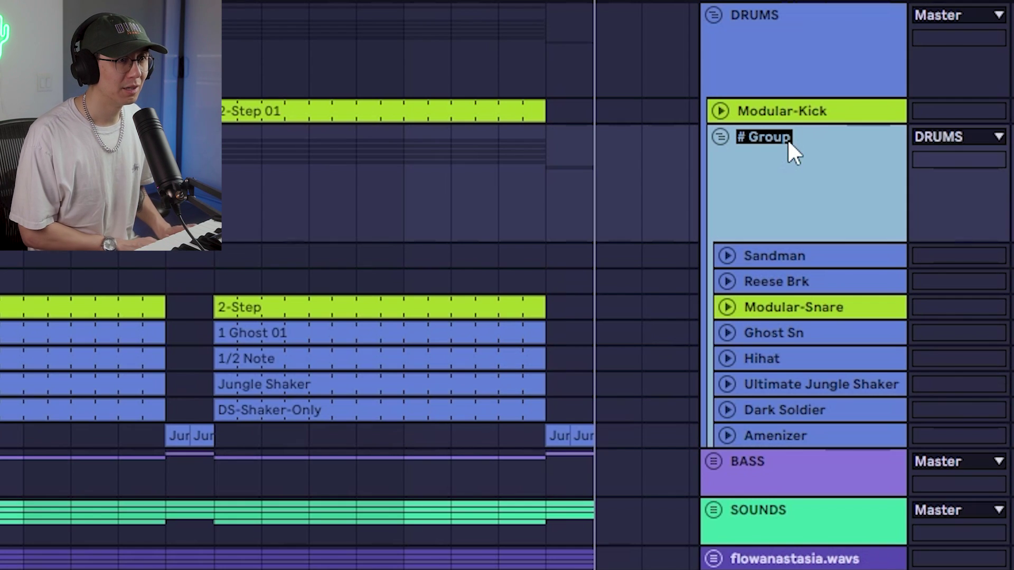
{"action": "type", "text": "ALL OTHER DURMS"}
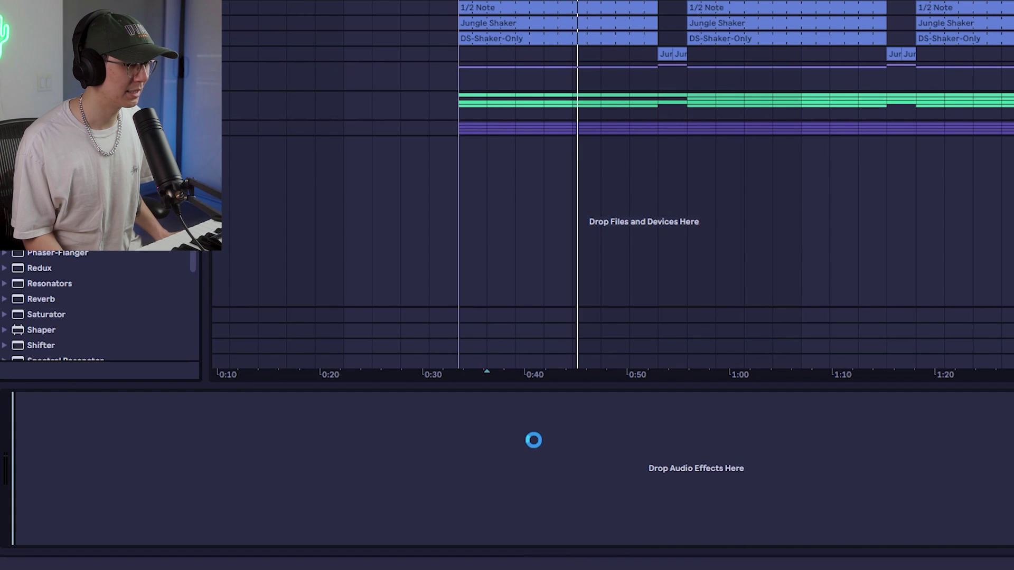
Make band 1 of the new subgroup's EQ Eight a steep low cut at 100 Hz and play the loop to check it
{"action": "left_click", "coordinate": [70, 524]}
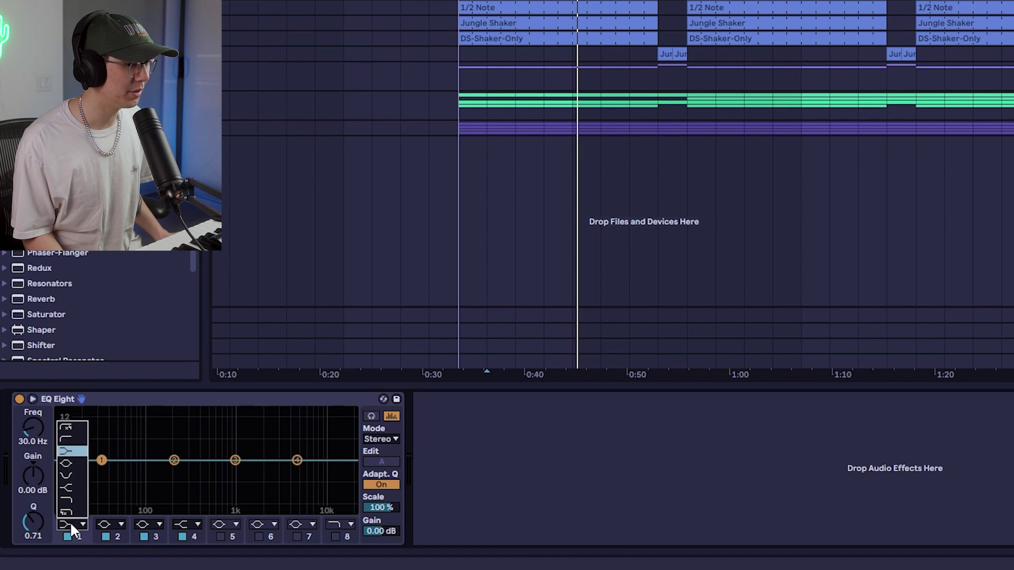
{"action": "left_click", "coordinate": [73, 429]}
{"action": "left_click", "coordinate": [24, 439]}
{"action": "type", "text": "100"}
{"action": "key", "text": "Return"}
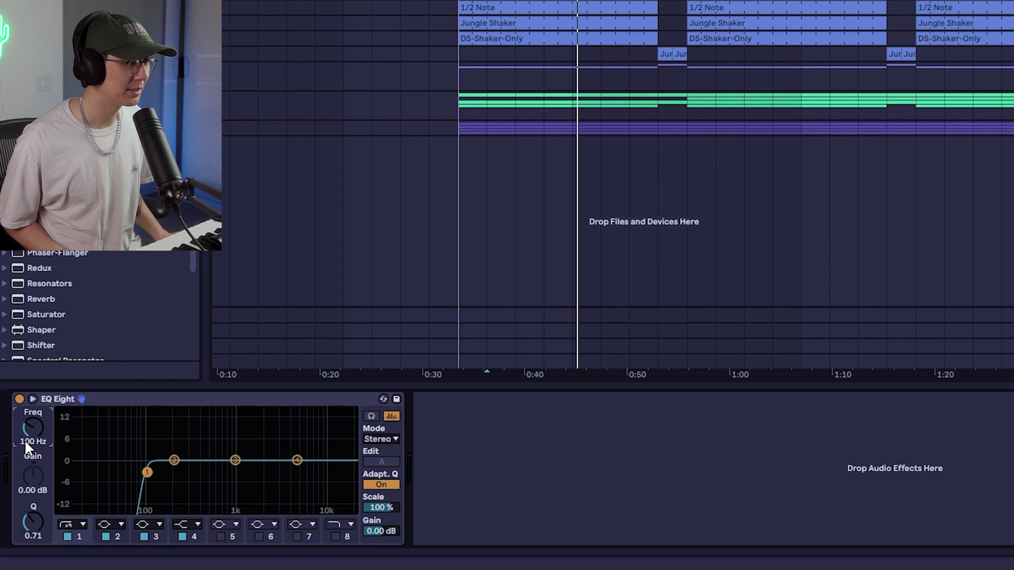
{"action": "key", "text": "space"}
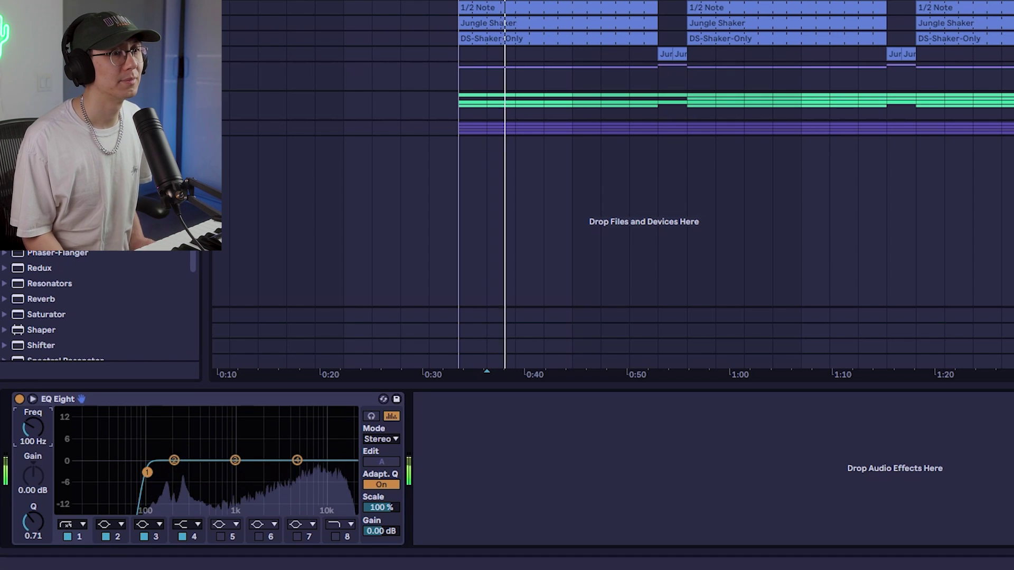
{"action": "key", "text": "space"}
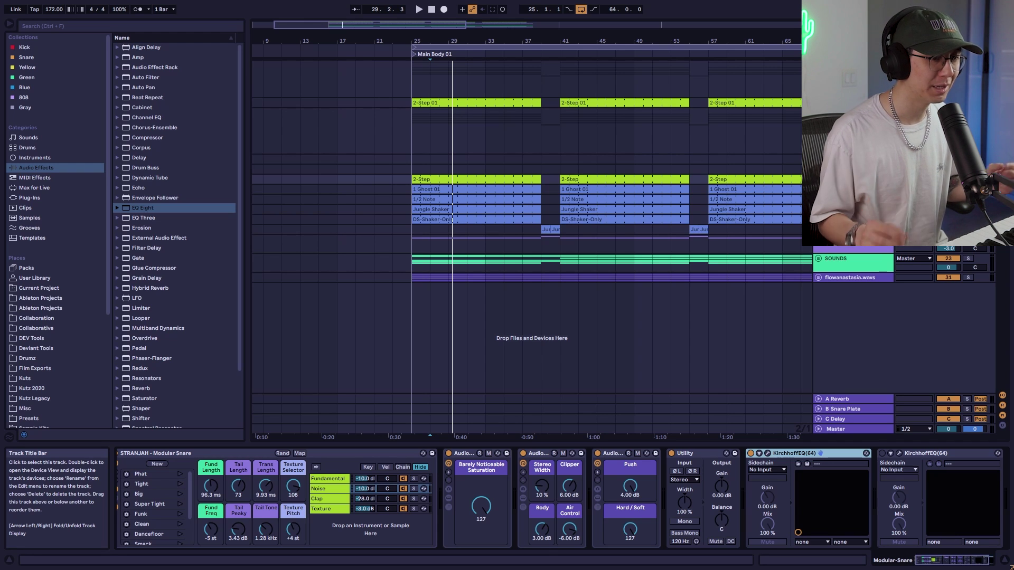
Open the Modular-Snare track's Kirchhoff EQ window and play the loop to examine the snare's frequency spectrum
{"action": "left_click", "coordinate": [767, 453]}
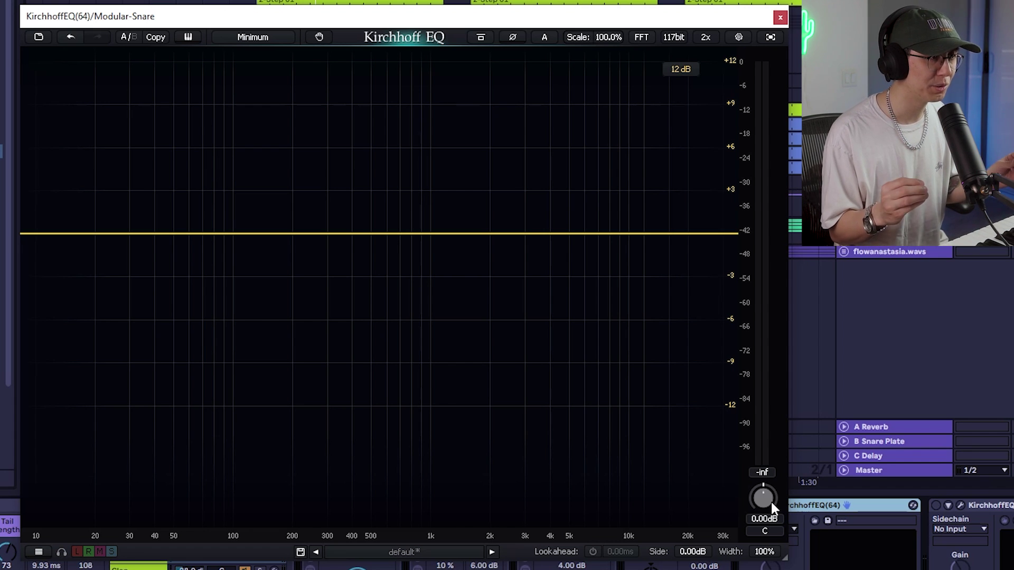
{"action": "left_click_drag", "start_coordinate": [577, 19], "coordinate": [573, 4]}
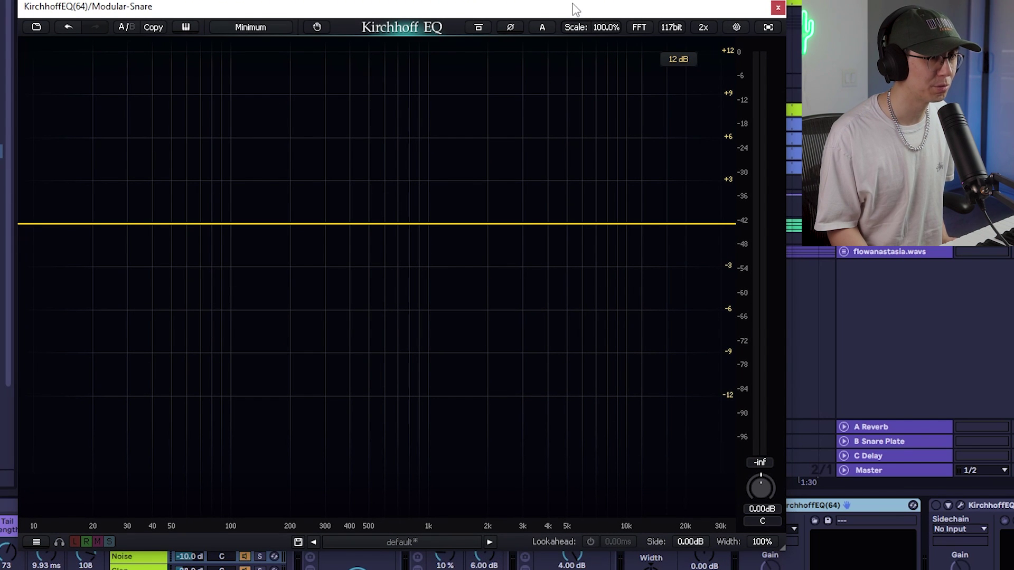
{"action": "key", "text": "space"}
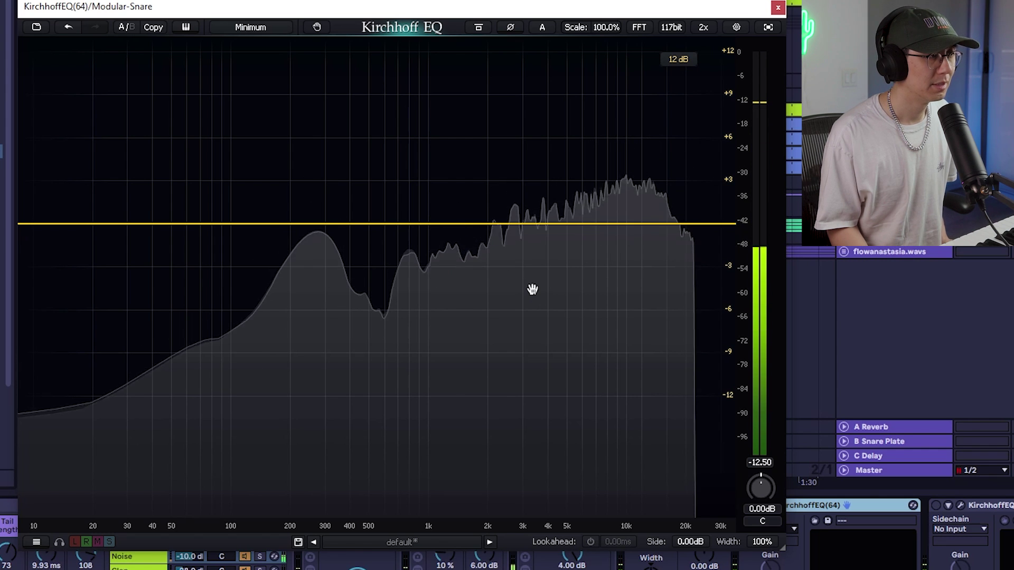
{"action": "key", "text": "space"}
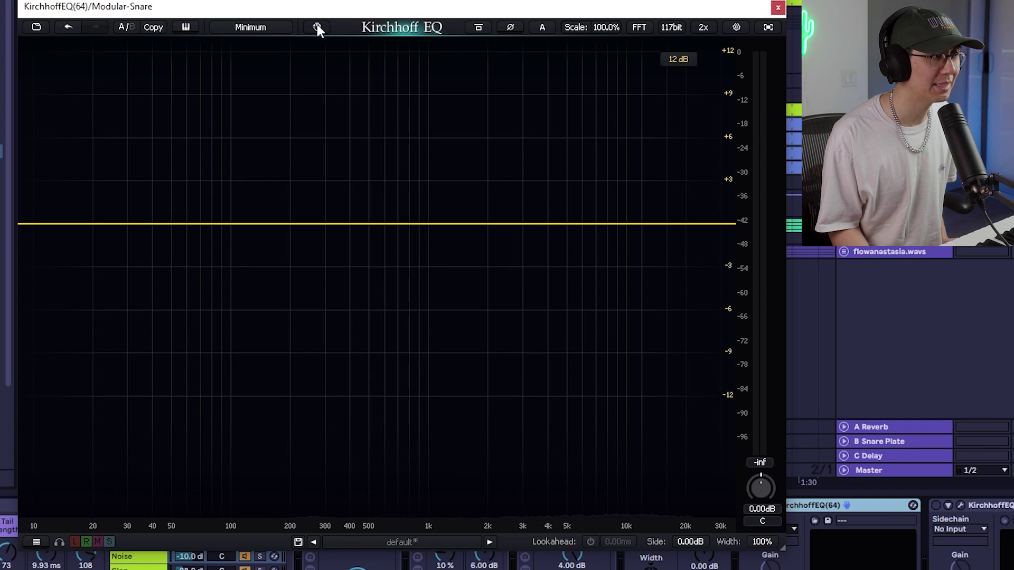
Use spectrum grab to add a bell boost of about 3.1 dB at about 282 Hz, Q about 2.85, to the snare's Kirchhoff EQ
{"action": "left_click", "coordinate": [317, 27]}
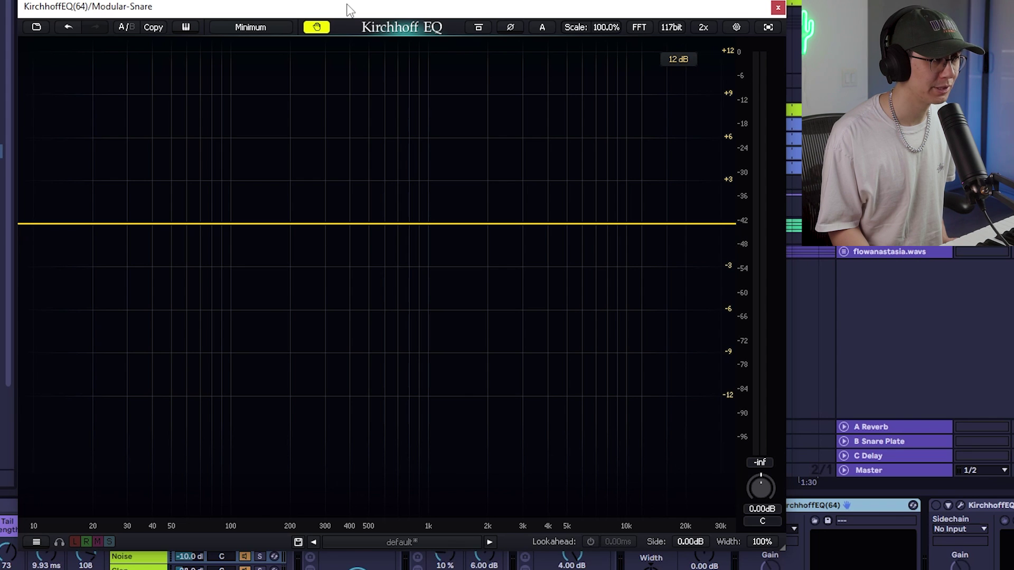
{"action": "key", "text": "space"}
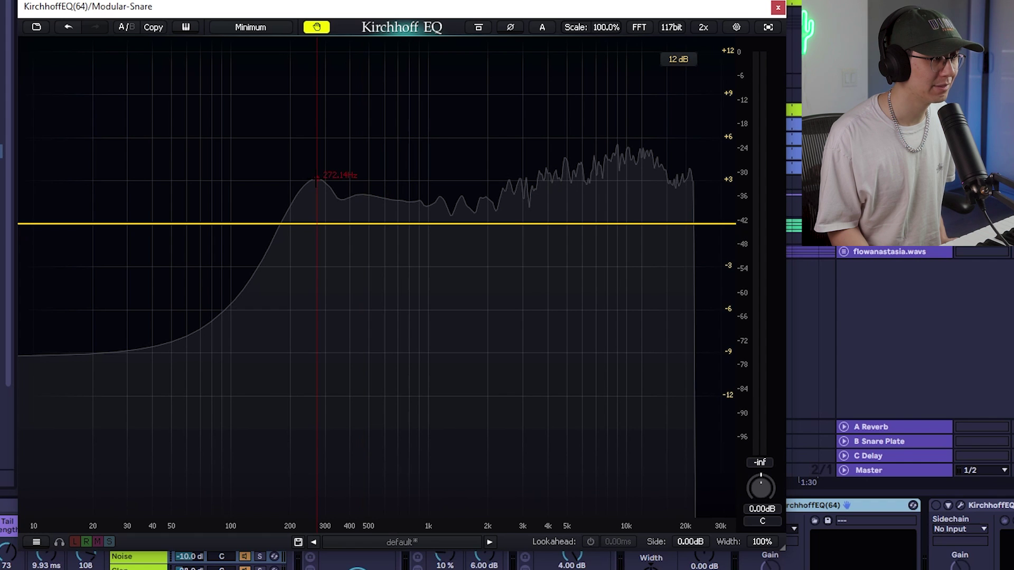
{"action": "left_click_drag", "start_coordinate": [317, 178], "coordinate": [321, 119]}
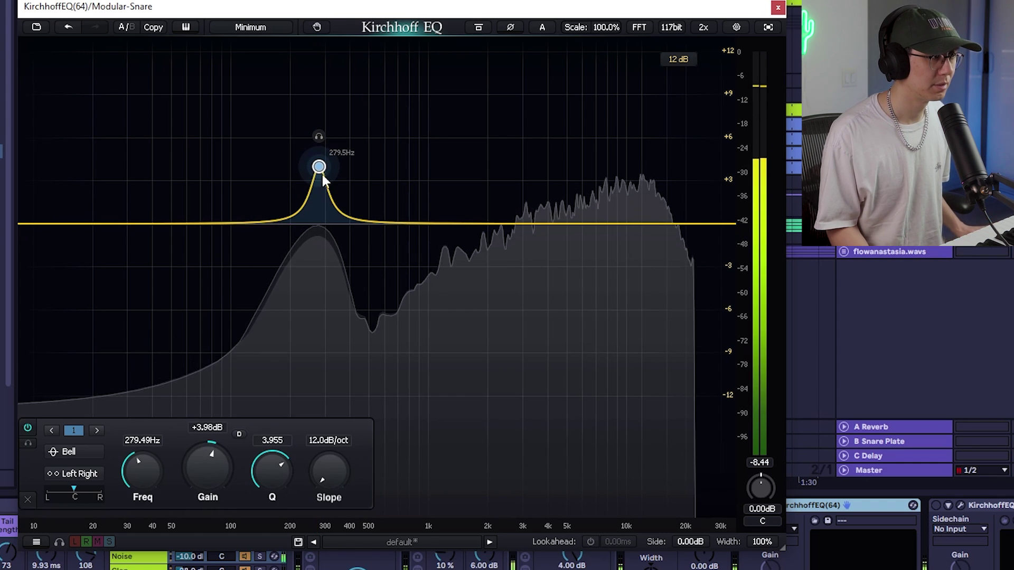
{"action": "left_click_drag", "start_coordinate": [319, 166], "coordinate": [321, 180]}
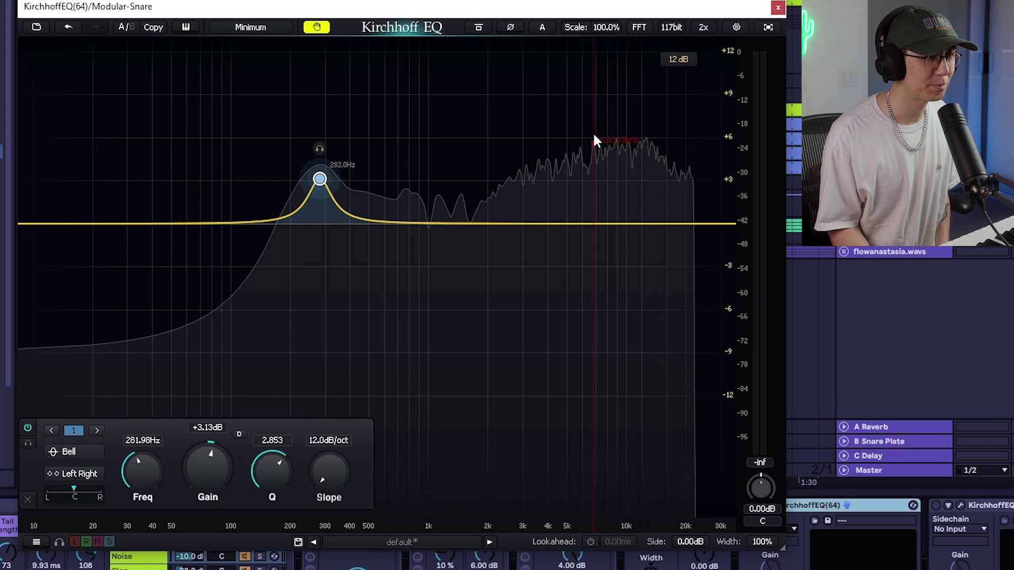
Add a wide bell boost of about 3.6 dB at about 10.6 kHz, Q about 0.76, to the snare's EQ
{"action": "left_click", "coordinate": [629, 146]}
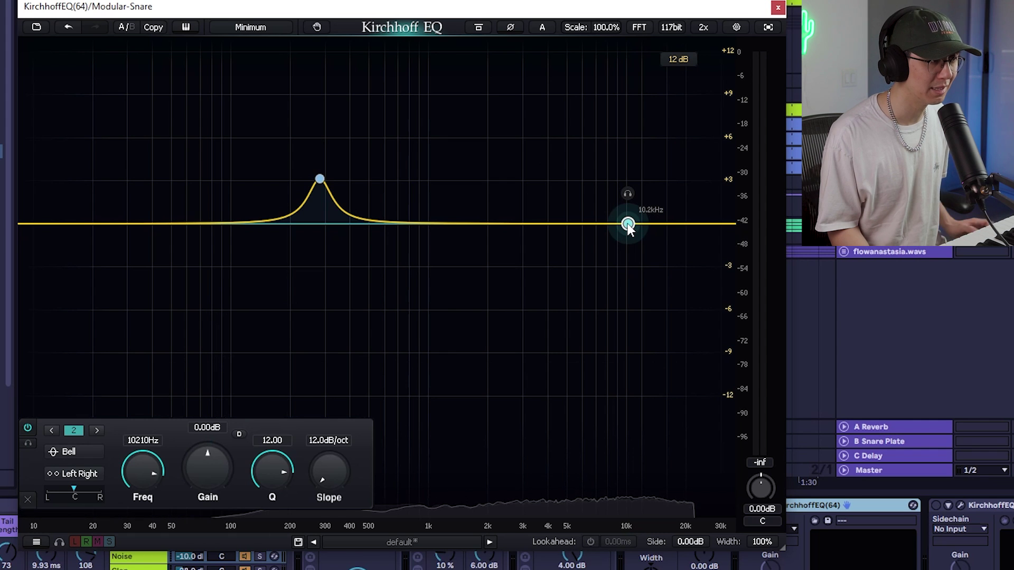
{"action": "left_click_drag", "start_coordinate": [628, 225], "coordinate": [629, 280]}
{"action": "mouse_move", "coordinate": [631, 188]}
{"action": "left_mouse_down"}
{"action": "mouse_move", "coordinate": [631, 172]}
{"action": "mouse_move", "coordinate": [631, 180]}
{"action": "left_mouse_up"}
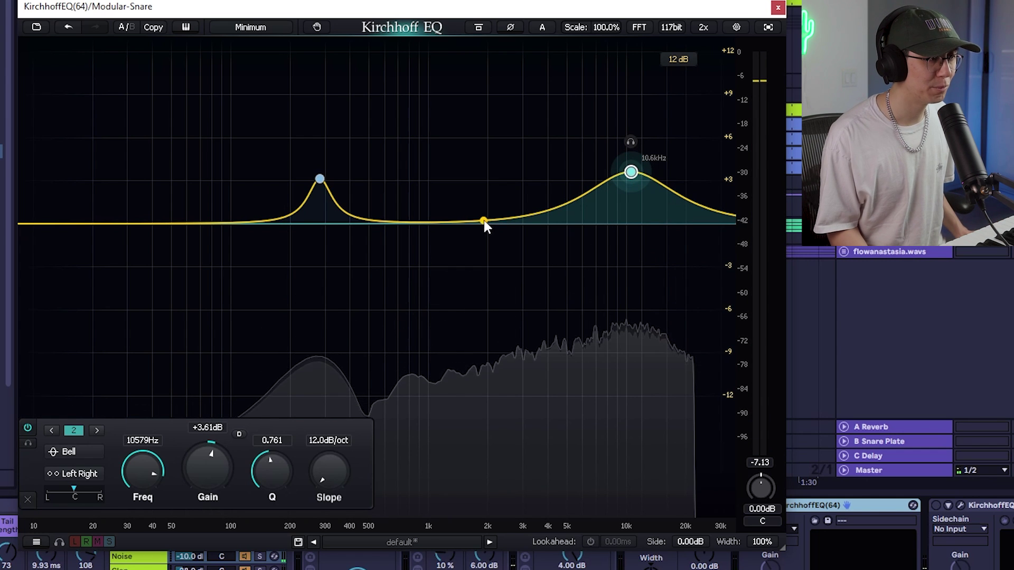
Grab the spectrum at about 1.9 kHz and add a bell boost of about 1.7 dB with Q about 1.02 on the snare
{"action": "left_click", "coordinate": [317, 27]}
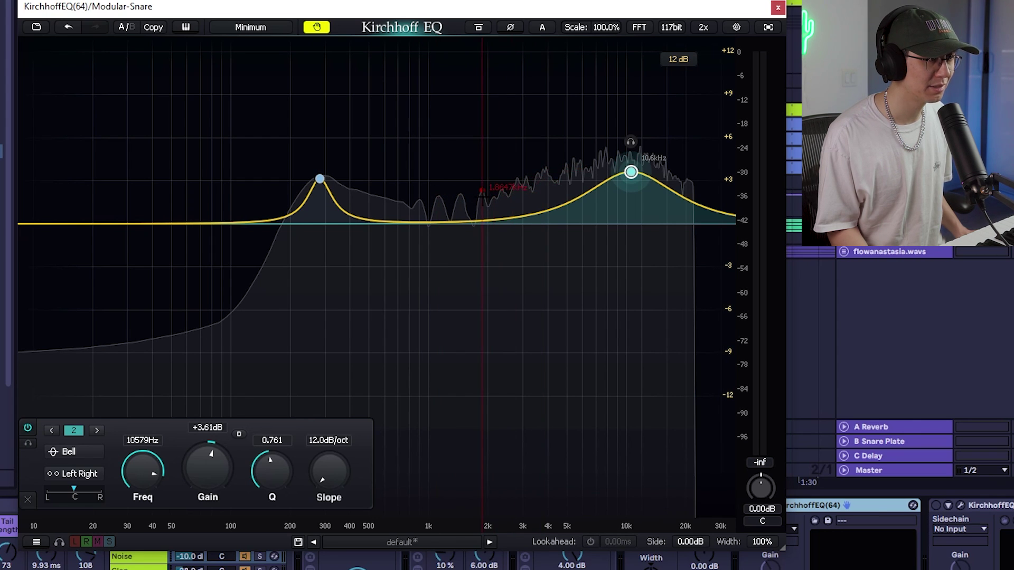
{"action": "left_click_drag", "start_coordinate": [481, 222], "coordinate": [482, 294]}
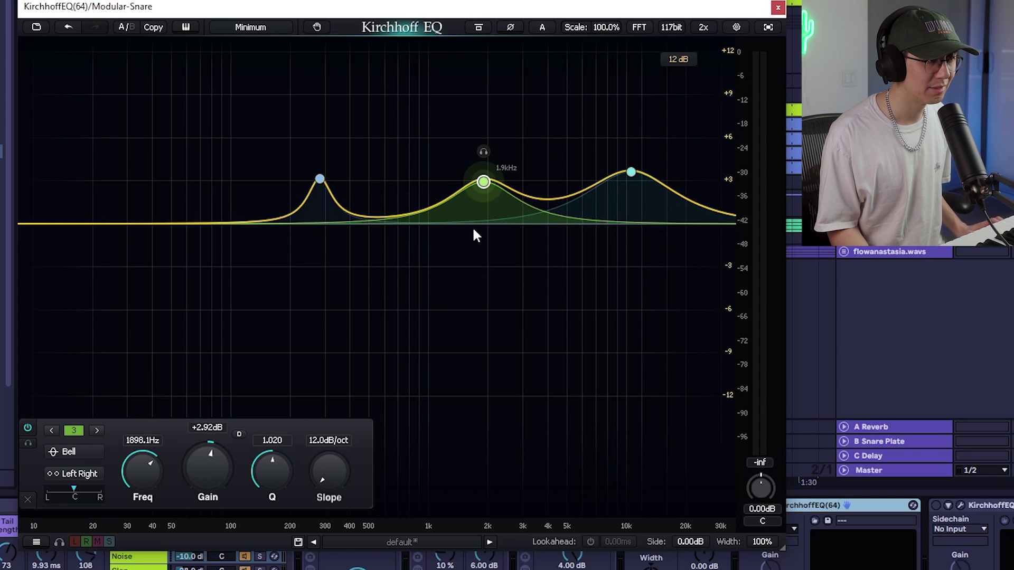
{"action": "left_click_drag", "start_coordinate": [479, 183], "coordinate": [483, 204]}
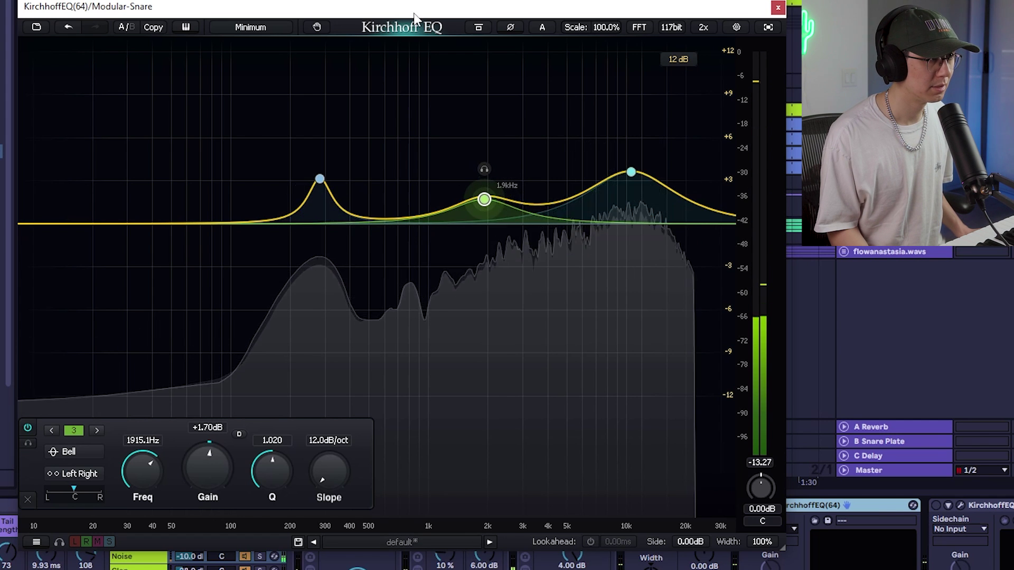
Bypass and re-enable the snare's Kirchhoff EQ during playback to compare the sound before and after the boosts
{"action": "left_click_drag", "start_coordinate": [413, 10], "coordinate": [410, 0]}
{"action": "left_click", "coordinate": [746, 506]}
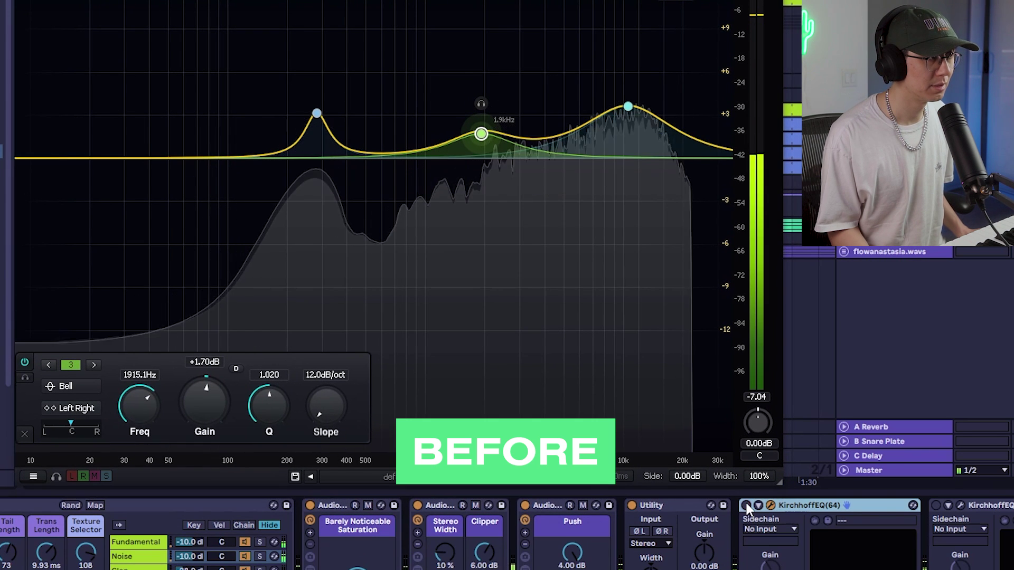
{"action": "left_click", "coordinate": [745, 505]}
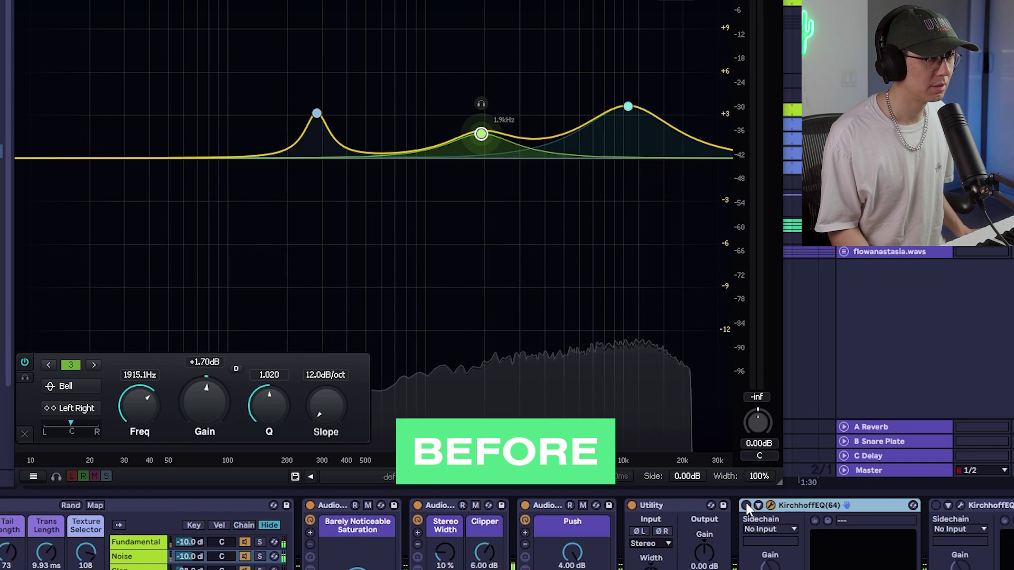
{"action": "left_click", "coordinate": [746, 506]}
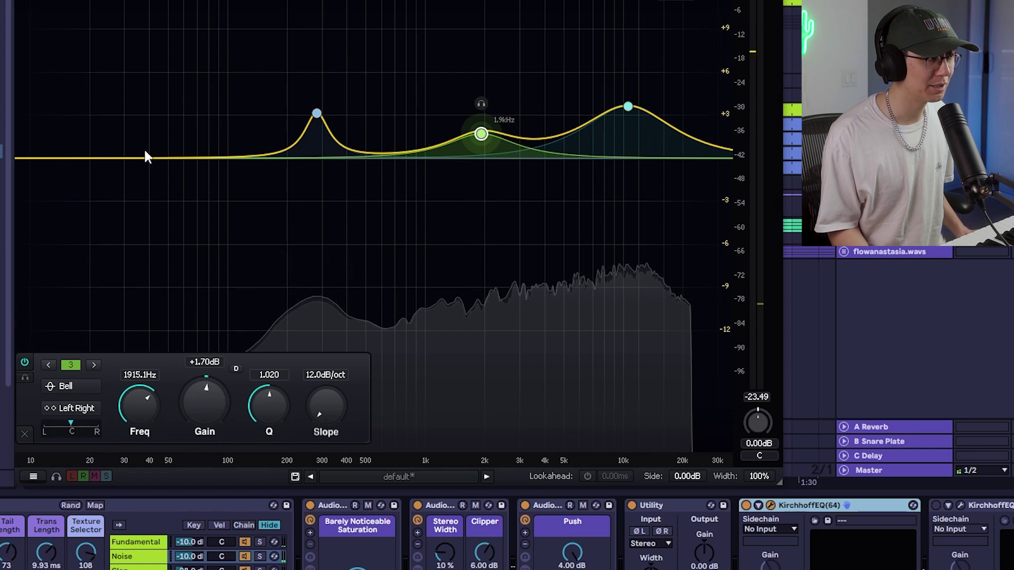
Add a High Pass band at the low end of the snare's EQ, raising its cutoff frequency and adjusting its slope
{"action": "left_click", "coordinate": [73, 160]}
{"action": "left_click", "coordinate": [65, 387]}
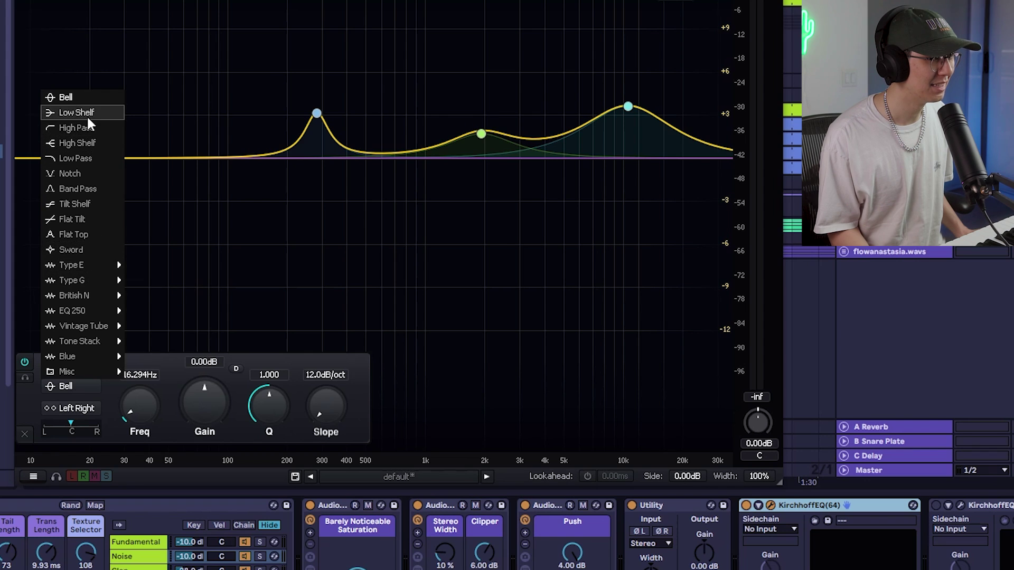
{"action": "left_click", "coordinate": [59, 127]}
{"action": "left_click_drag", "start_coordinate": [77, 158], "coordinate": [127, 159]}
{"action": "left_click_drag", "start_coordinate": [328, 390], "coordinate": [303, 385]}
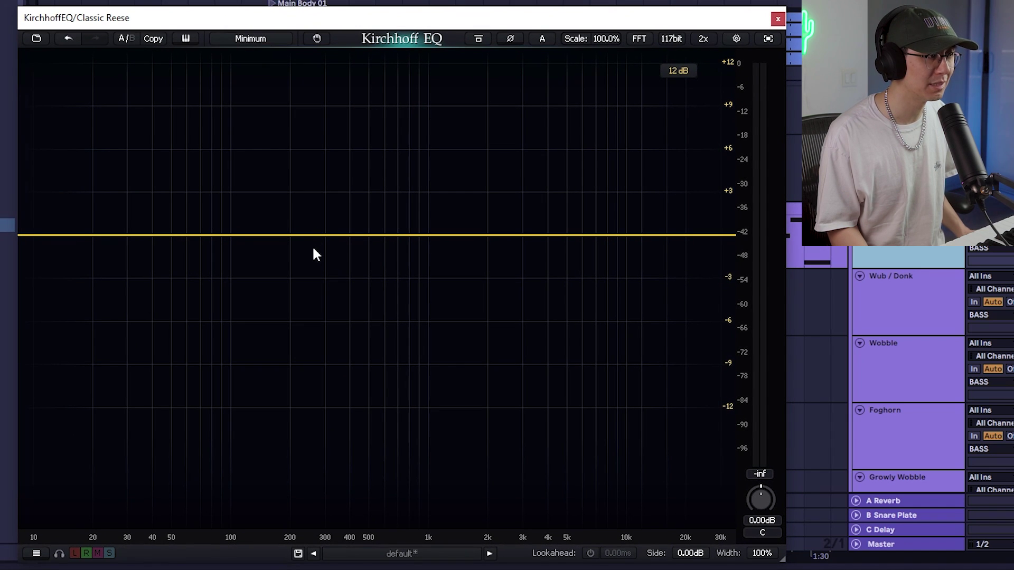
Use spectrum grab to add a bell boost at about 262 Hz with Q about 1.1 to the Classic Reese's Kirchhoff EQ and fine-tune its gain
{"action": "key", "text": "space"}
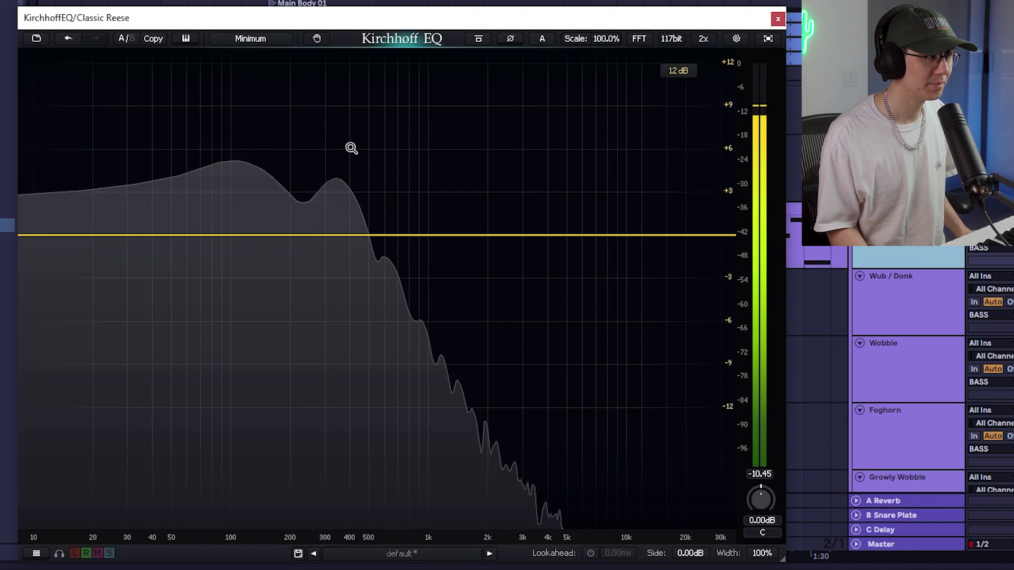
{"action": "left_click", "coordinate": [316, 38]}
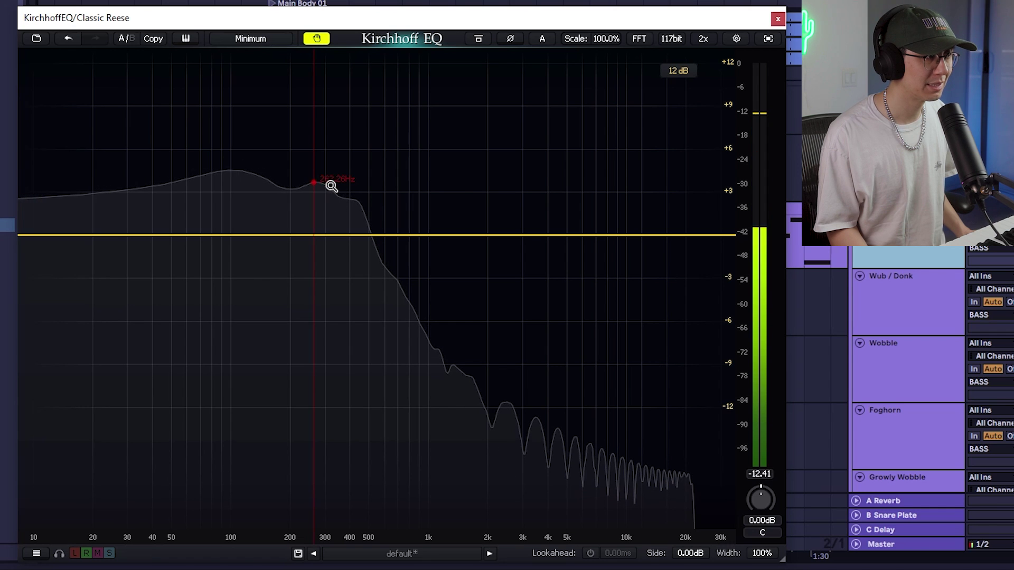
{"action": "left_click_drag", "start_coordinate": [319, 185], "coordinate": [330, 110]}
{"action": "left_click_drag", "start_coordinate": [272, 492], "coordinate": [274, 525]}
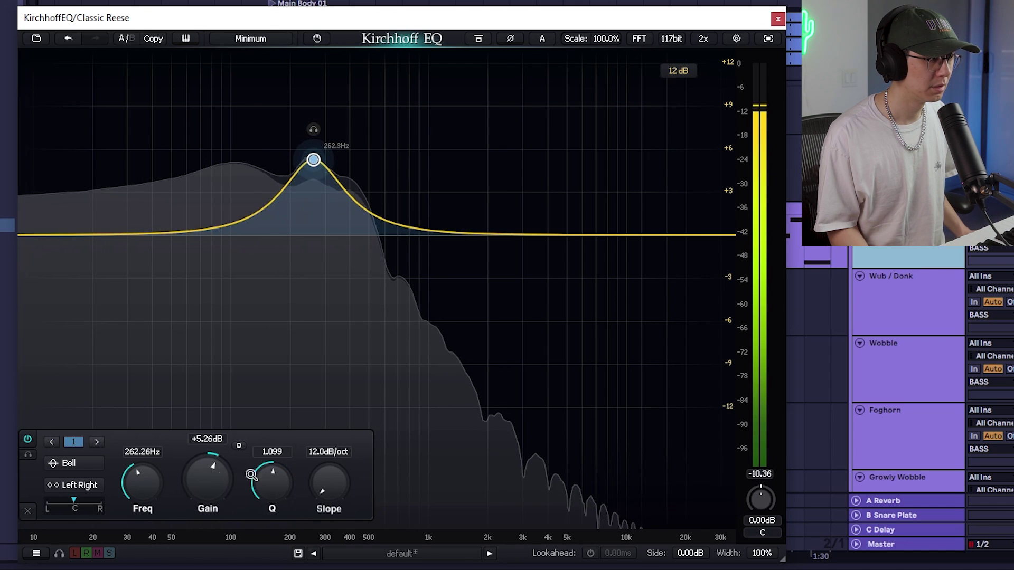
{"action": "mouse_move", "coordinate": [208, 478]}
{"action": "left_mouse_down"}
{"action": "mouse_move", "coordinate": [208, 454]}
{"action": "mouse_move", "coordinate": [205, 487]}
{"action": "left_mouse_up"}
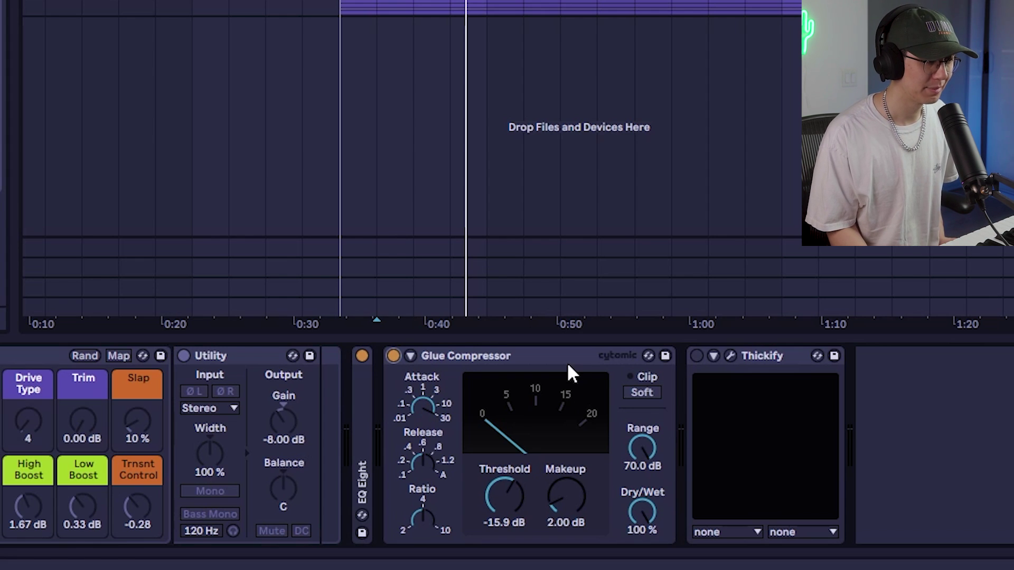
Set the DRUMS group's Glue Compressor threshold to -15.6 dB and play the loop to check the gain reduction
{"action": "key", "text": "space"}
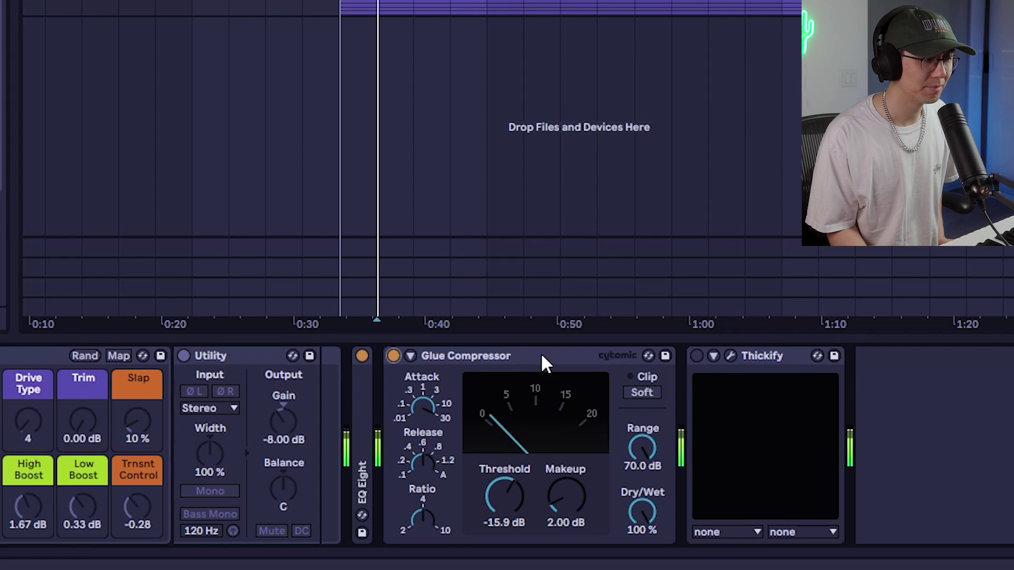
{"action": "left_click_drag", "start_coordinate": [506, 496], "coordinate": [506, 493]}
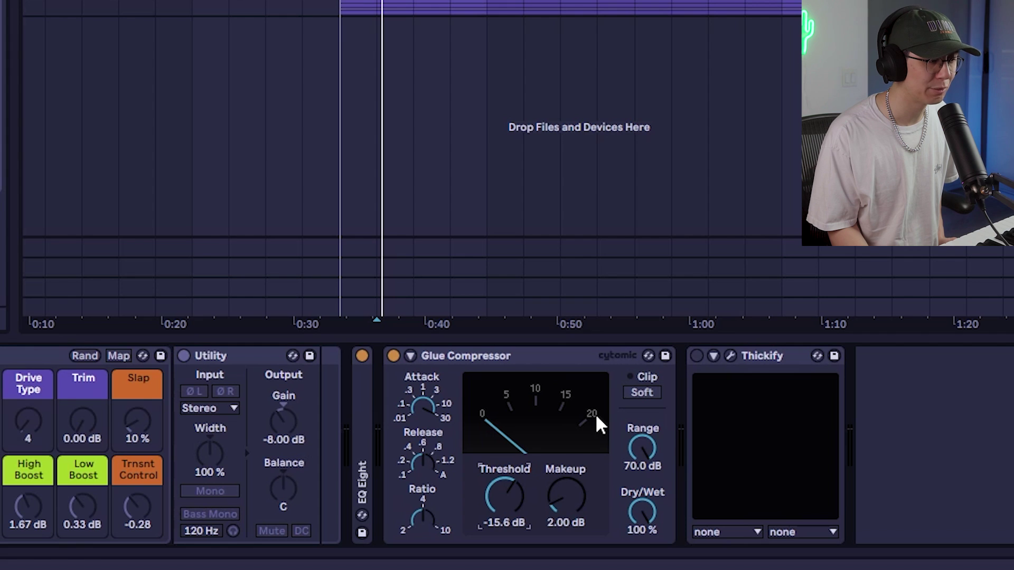
{"action": "key", "text": "space"}
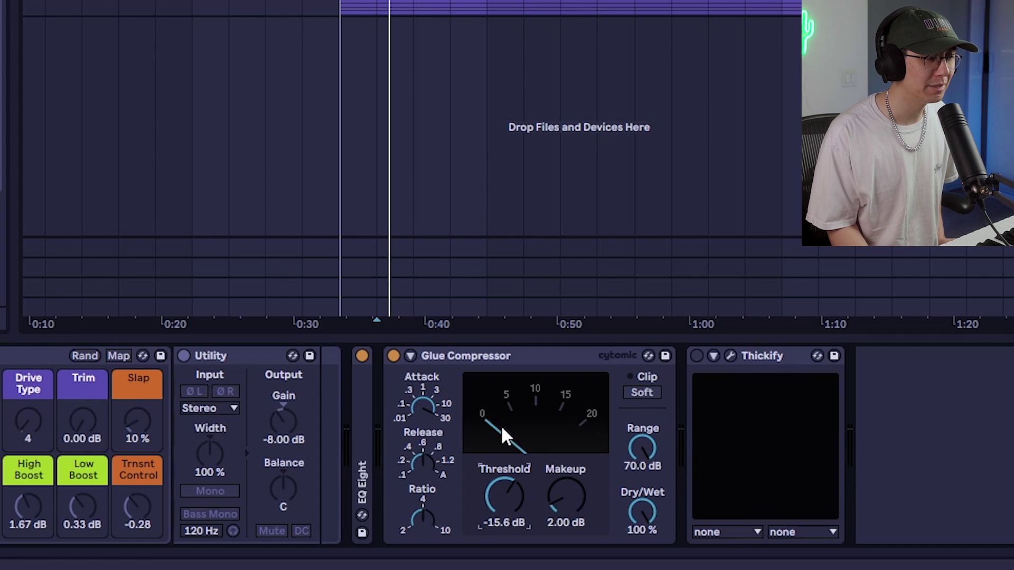
{"action": "key", "text": "space"}
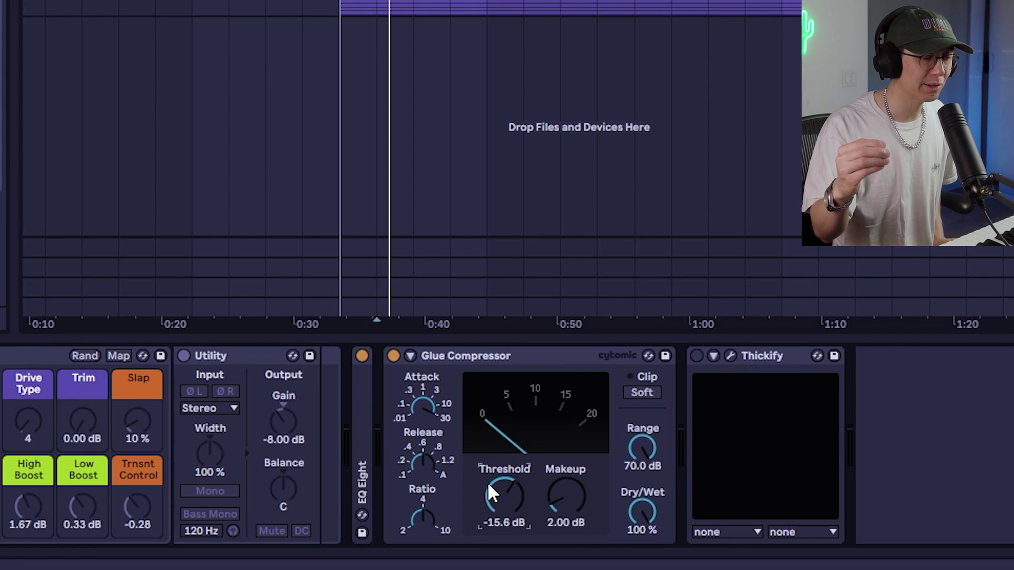
{"action": "key", "text": "space"}
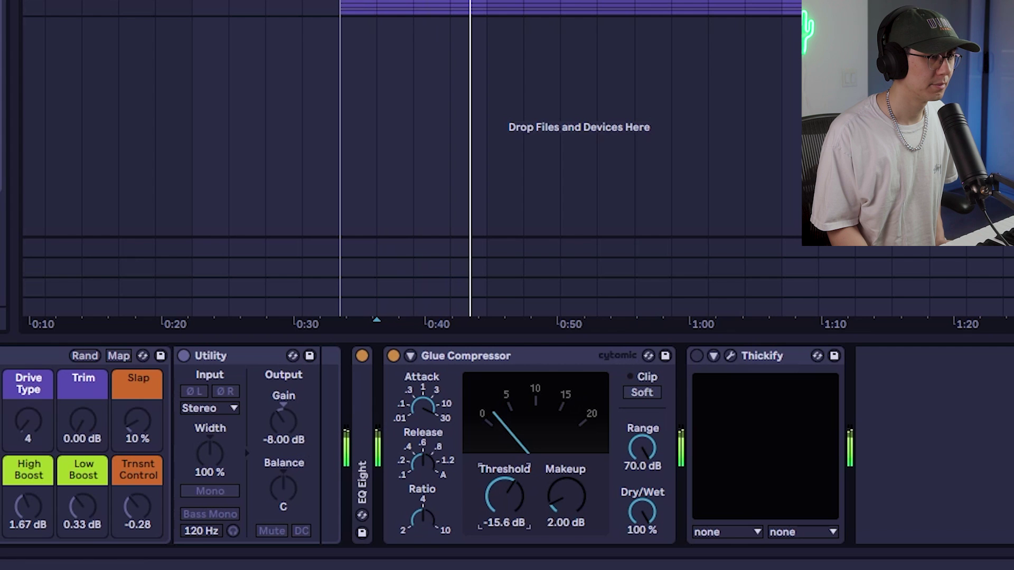
{"action": "key", "text": "space"}
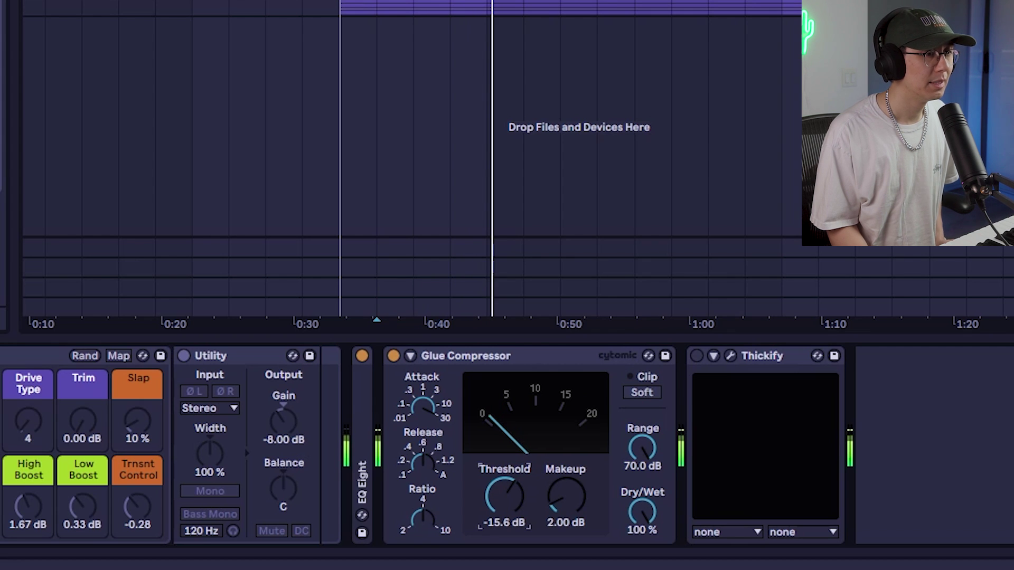
Unfold the flowanastasia.wavs group and examine the threshold and ratio of the Lead track's FabFilter Pro-C 2 compressor
{"action": "left_click", "coordinate": [376, 7]}
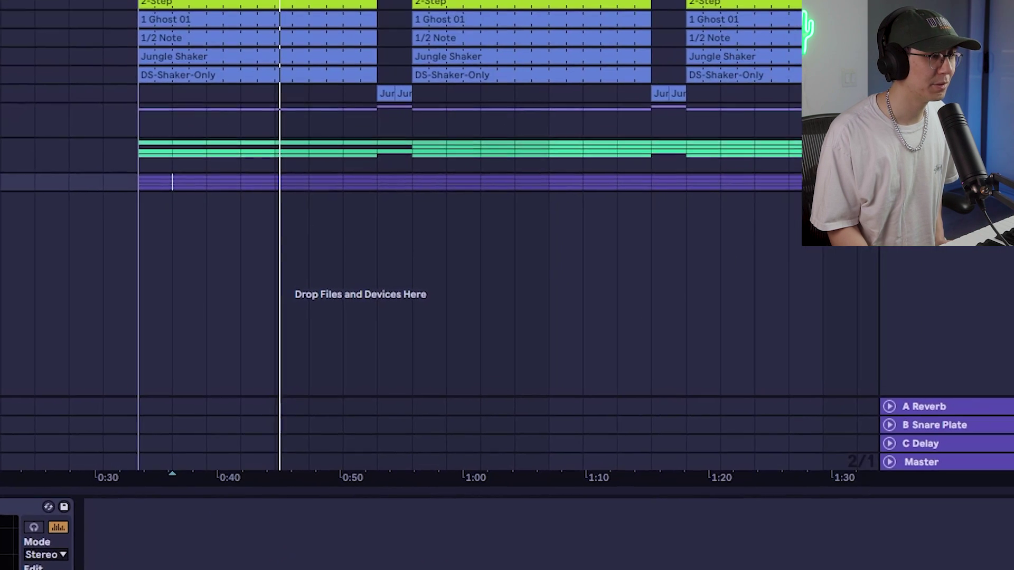
{"action": "left_click", "coordinate": [720, 266]}
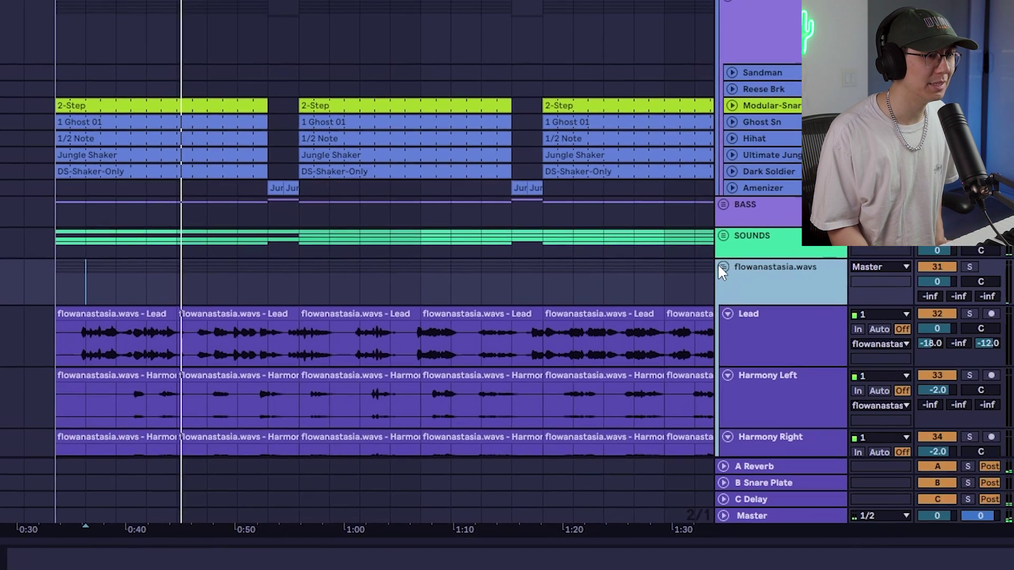
{"action": "left_click", "coordinate": [748, 340]}
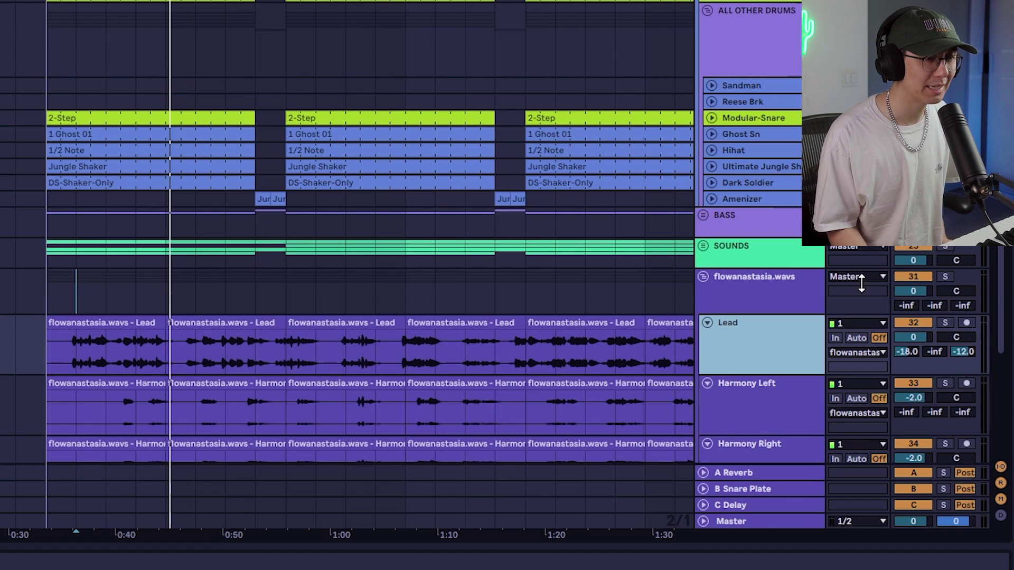
{"action": "key", "text": "Return"}
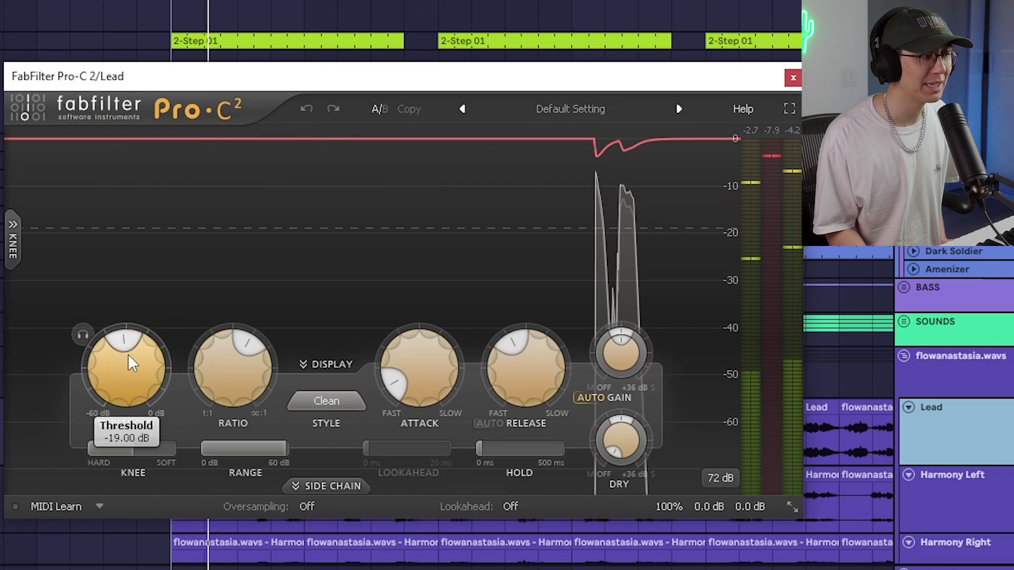
{"action": "mouse_move", "coordinate": [246, 345]}
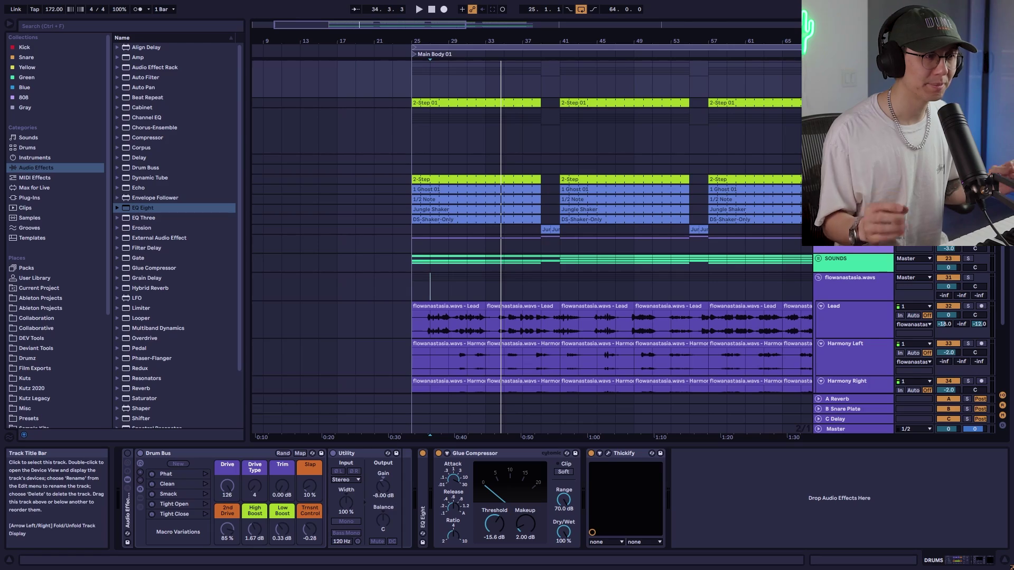
Open the DRUMS group's Thickify, play the loop, set Thickness just past halfway after trying higher amounts, and lower the Tone slightly
{"action": "left_click", "coordinate": [607, 454]}
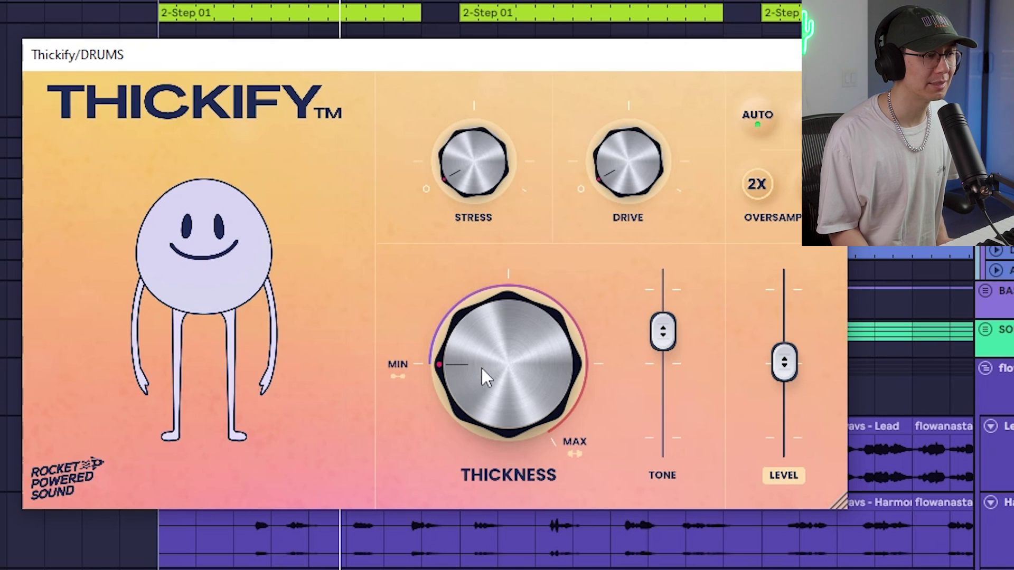
{"action": "key", "text": "space"}
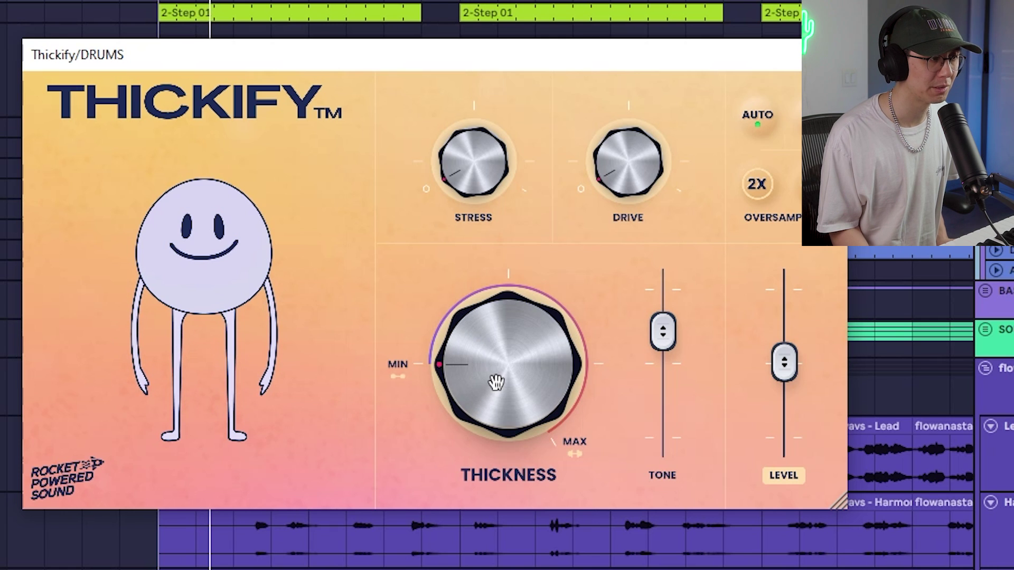
{"action": "left_click_drag", "start_coordinate": [496, 382], "coordinate": [504, 245]}
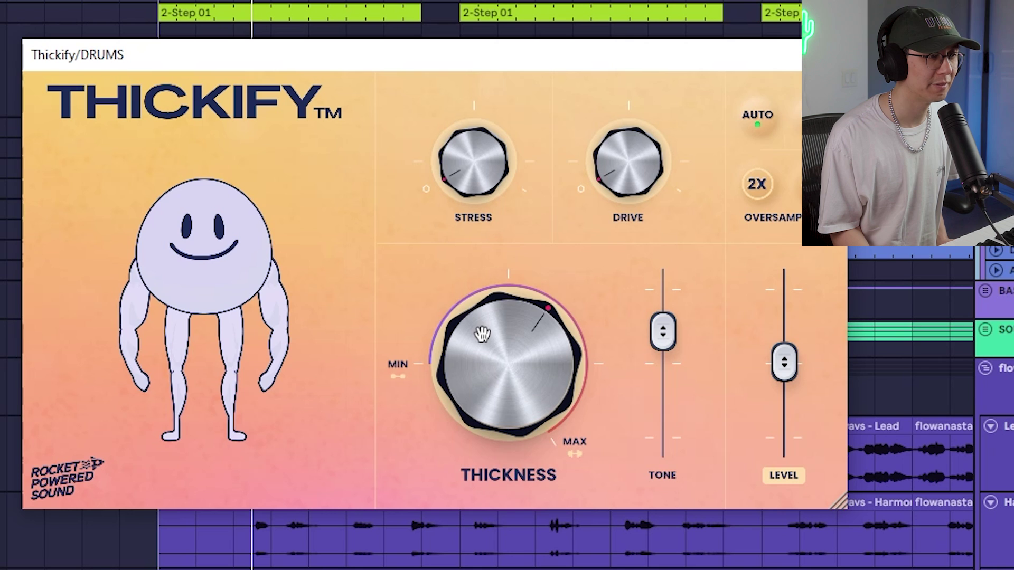
{"action": "left_click_drag", "start_coordinate": [489, 341], "coordinate": [496, 244]}
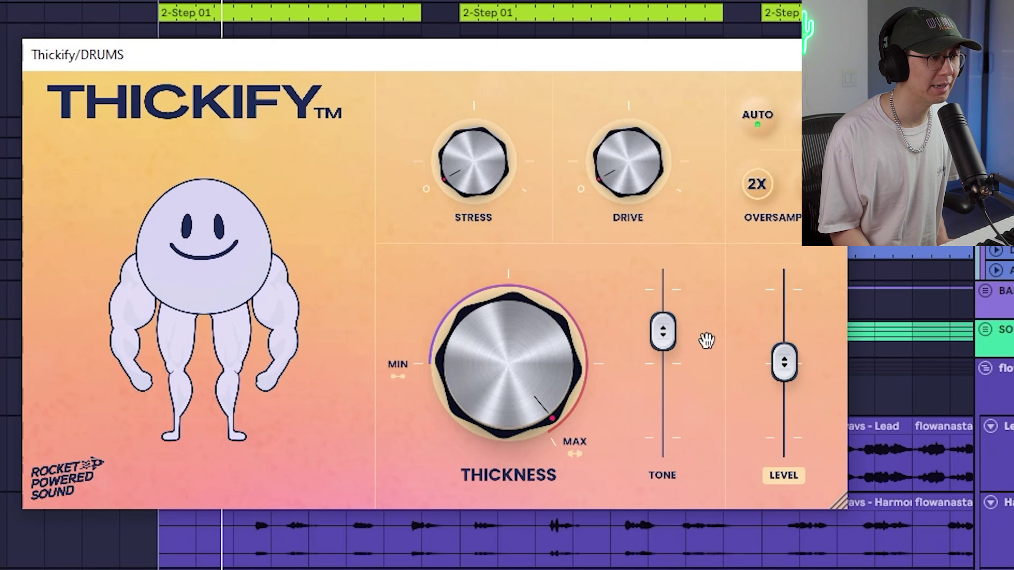
{"action": "left_click", "coordinate": [664, 330]}
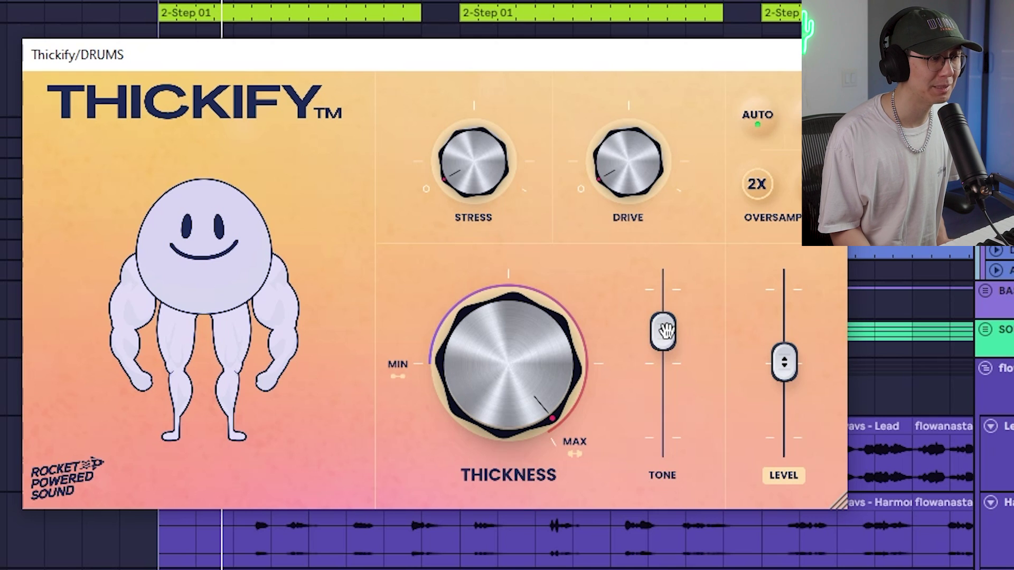
{"action": "mouse_move", "coordinate": [666, 331]}
{"action": "left_mouse_down"}
{"action": "mouse_move", "coordinate": [683, 446]}
{"action": "mouse_move", "coordinate": [666, 425]}
{"action": "mouse_move", "coordinate": [663, 348]}
{"action": "left_mouse_up"}
{"action": "left_click_drag", "start_coordinate": [537, 355], "coordinate": [521, 477]}
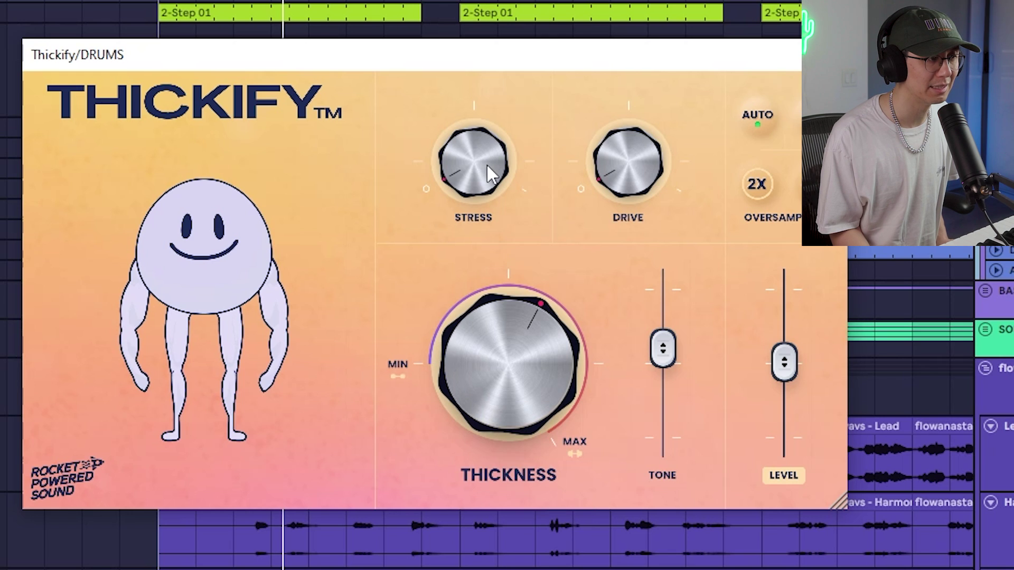
Raise Thickify's Stress and Drive to about a quarter each, set oversampling to 4X, and close the plugin
{"action": "left_click_drag", "start_coordinate": [487, 165], "coordinate": [486, 82]}
{"action": "left_click_drag", "start_coordinate": [481, 1], "coordinate": [473, 88]}
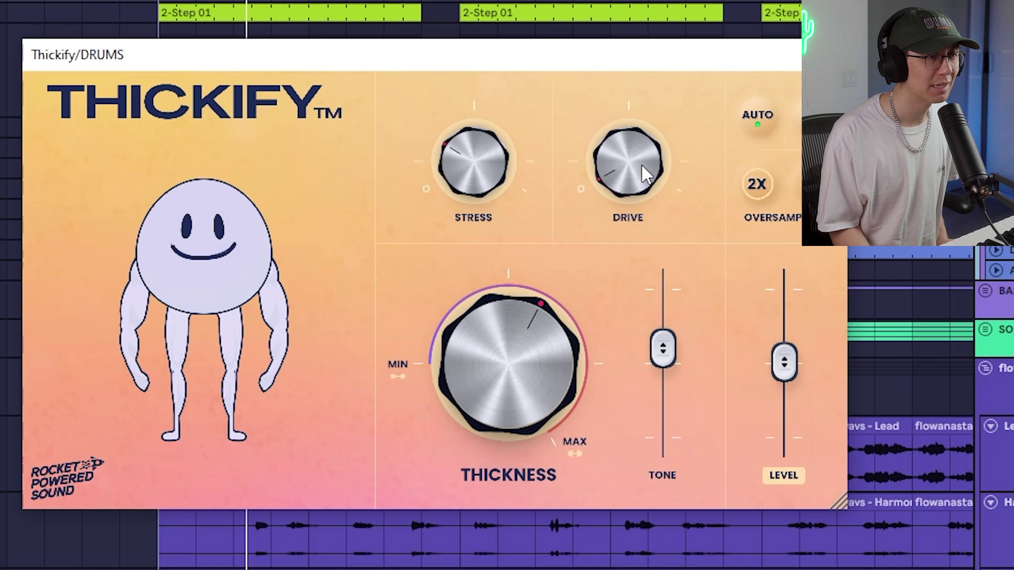
{"action": "left_click_drag", "start_coordinate": [635, 166], "coordinate": [609, 185]}
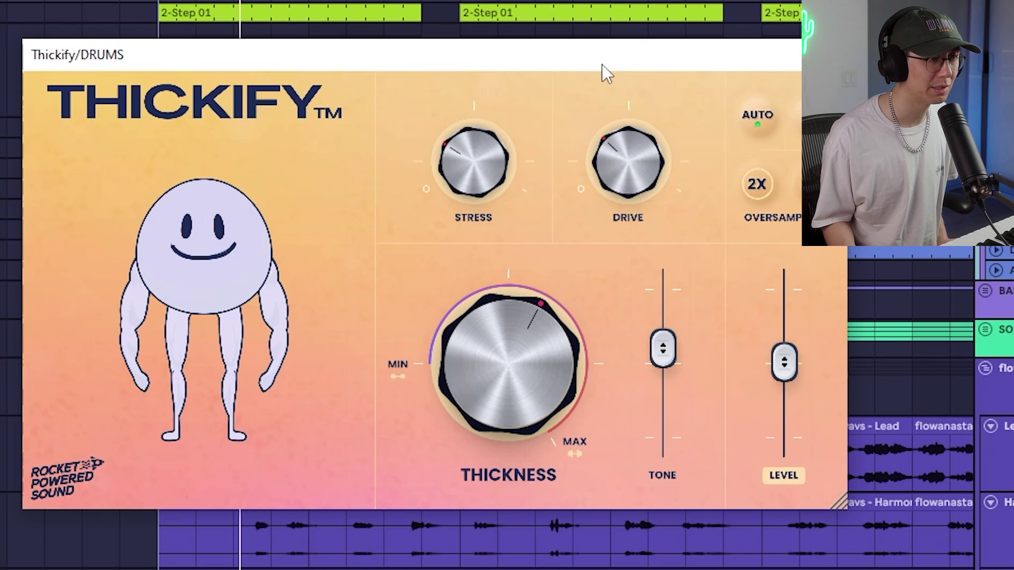
{"action": "left_click", "coordinate": [808, 186]}
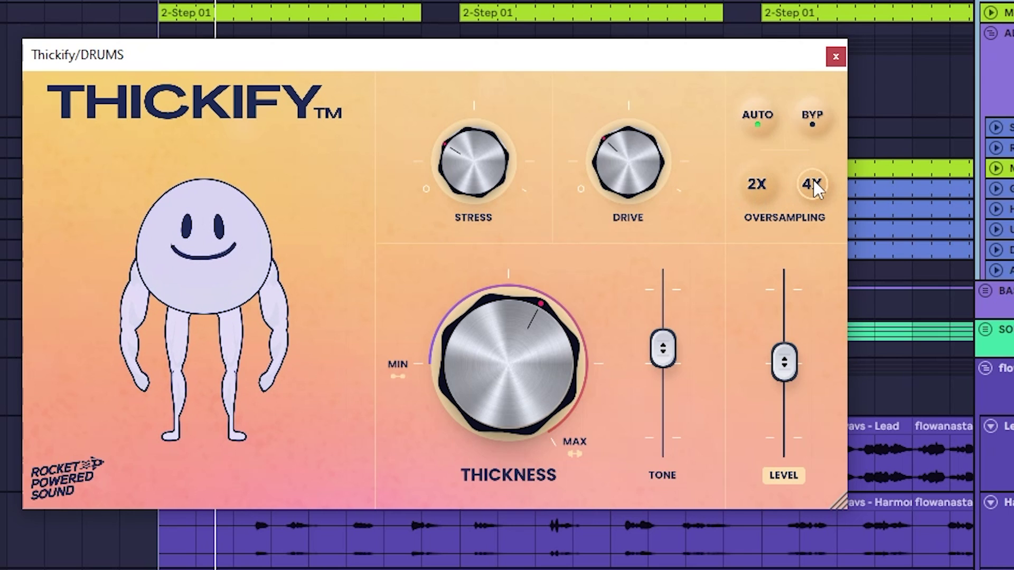
{"action": "left_click_drag", "start_coordinate": [582, 50], "coordinate": [585, 58]}
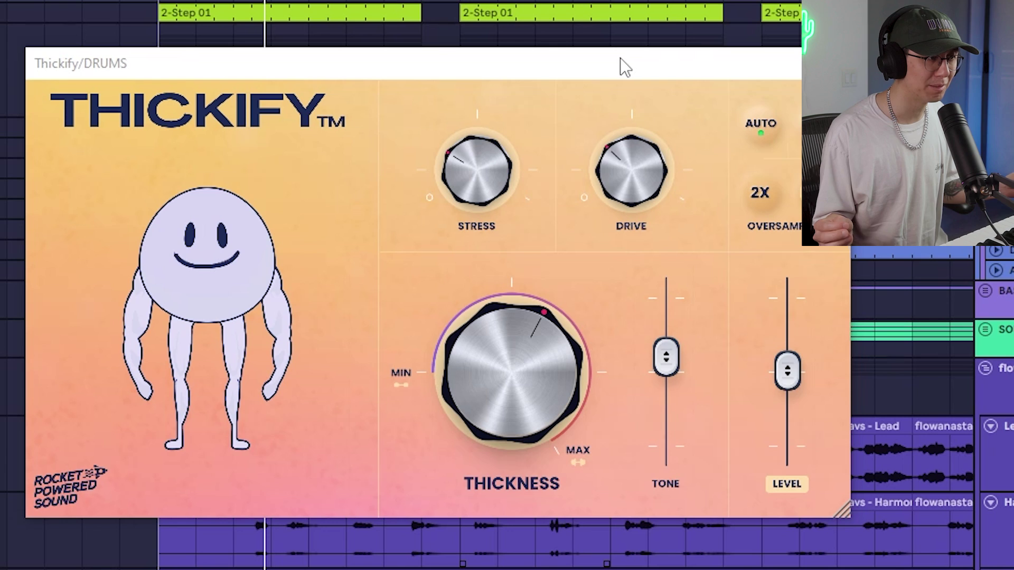
{"action": "left_click_drag", "start_coordinate": [614, 163], "coordinate": [614, 167]}
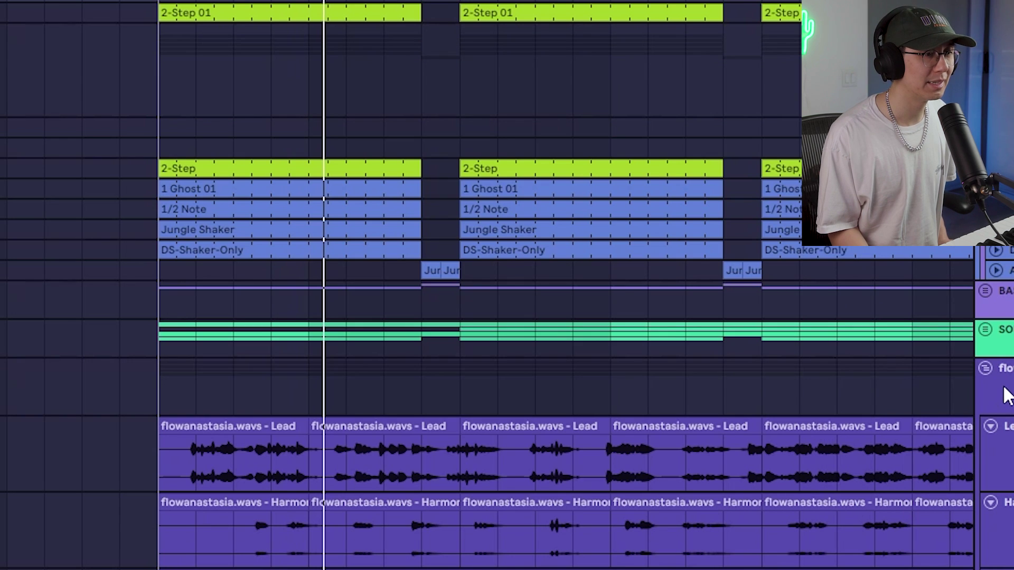
Open the SOUNDS group's Trackspacer and solo first SOUNDS, then the flowanastasia.wavs group
{"action": "left_click", "coordinate": [1005, 395]}
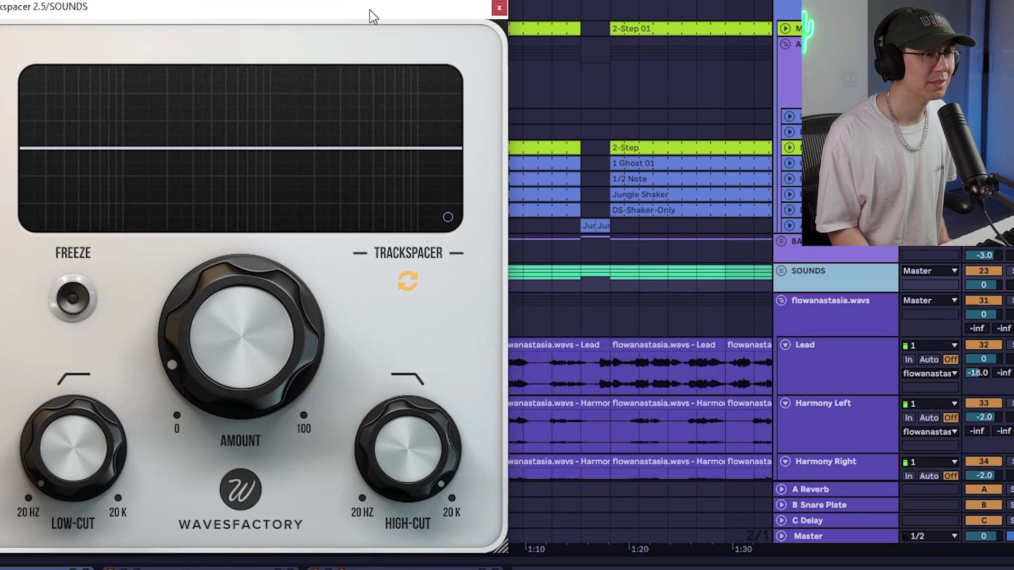
{"action": "left_click_drag", "start_coordinate": [370, 10], "coordinate": [428, 13]}
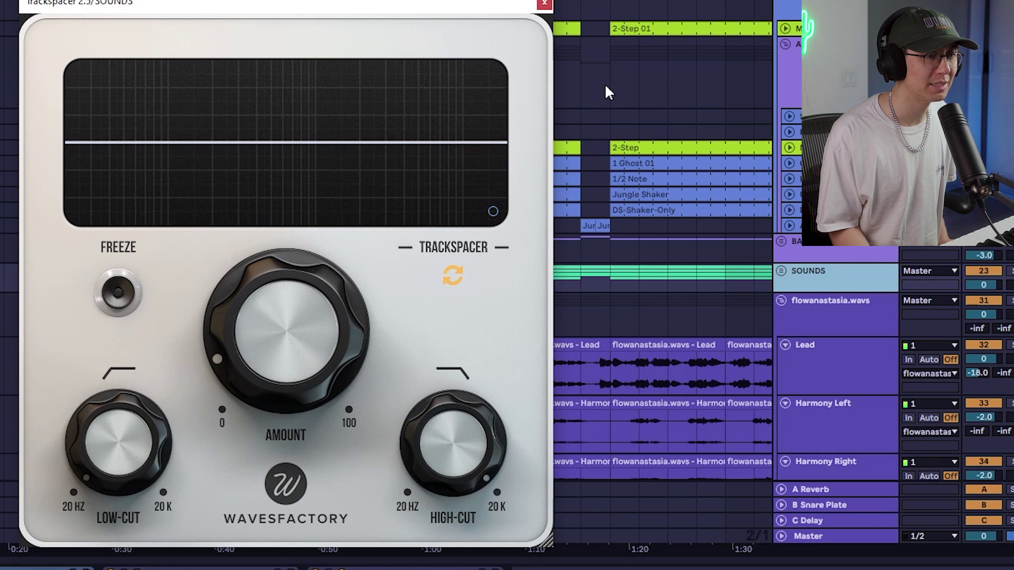
{"action": "left_click", "coordinate": [800, 274]}
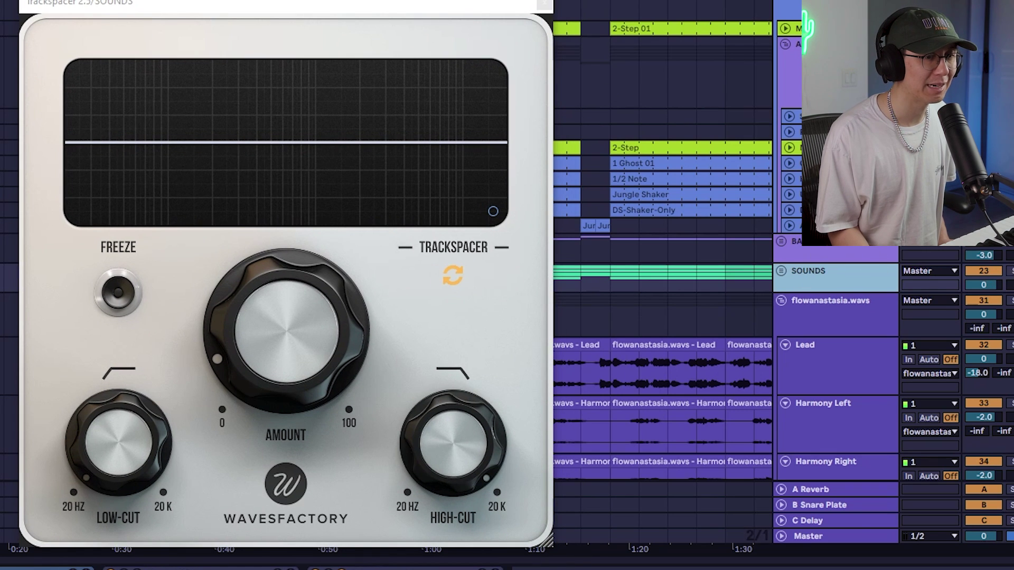
{"action": "left_click", "coordinate": [1011, 271]}
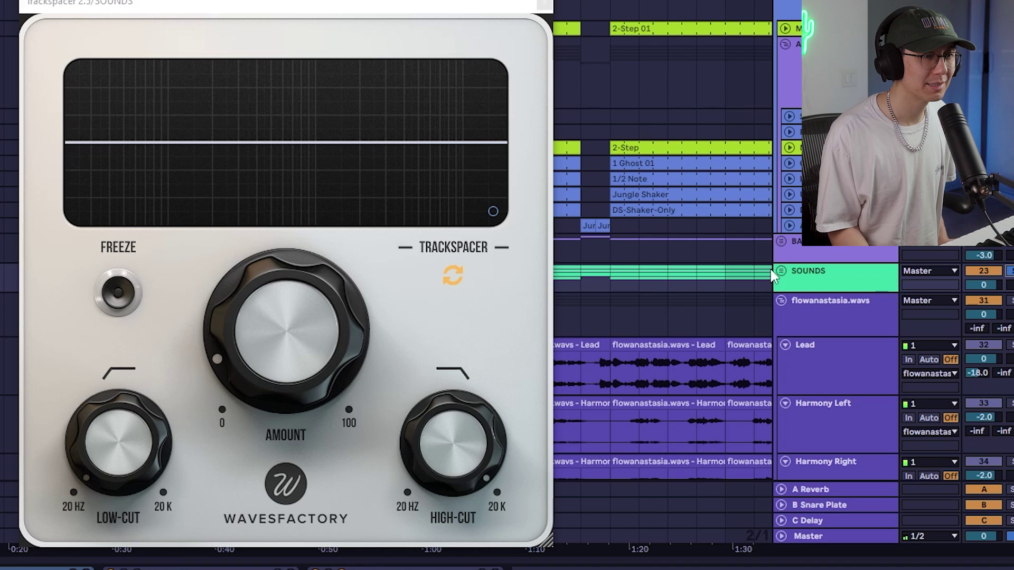
{"action": "left_click", "coordinate": [825, 307]}
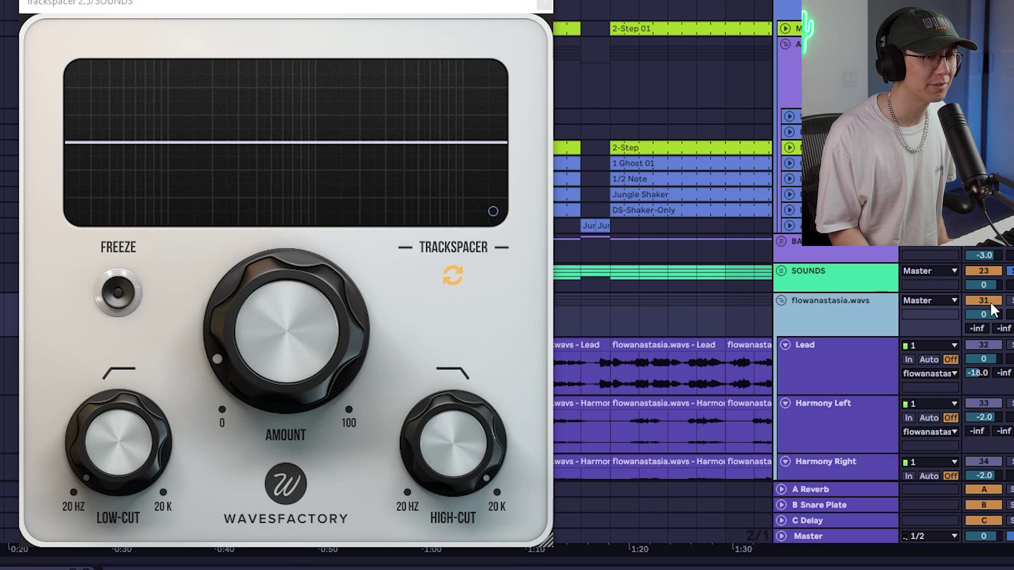
{"action": "left_click", "coordinate": [1010, 300]}
Start and stop playback of the soloed vocals to examine how Trackspacer's reduction curve on SOUNDS responds to them
{"action": "left_click", "coordinate": [831, 285]}
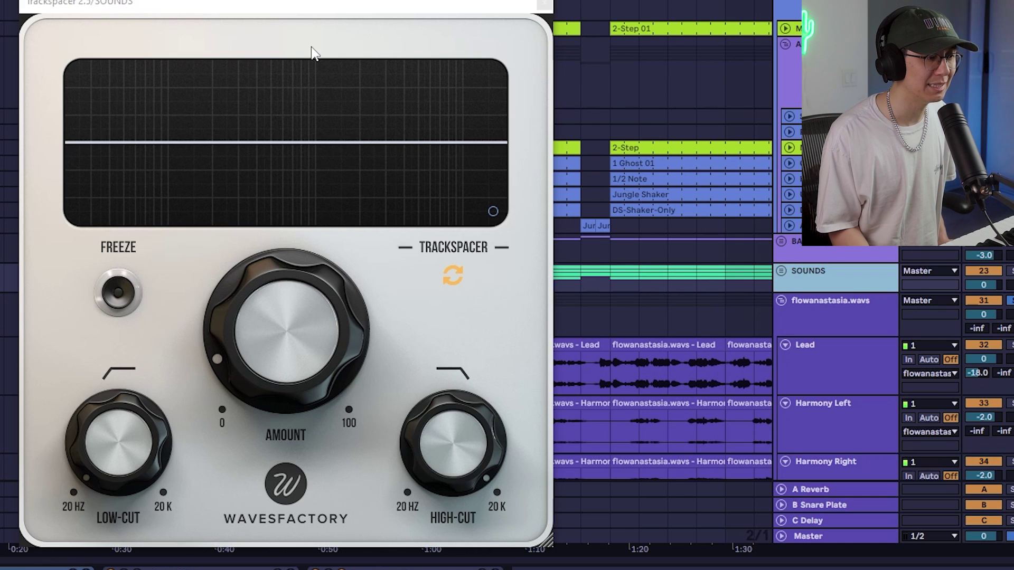
{"action": "left_click", "coordinate": [826, 302]}
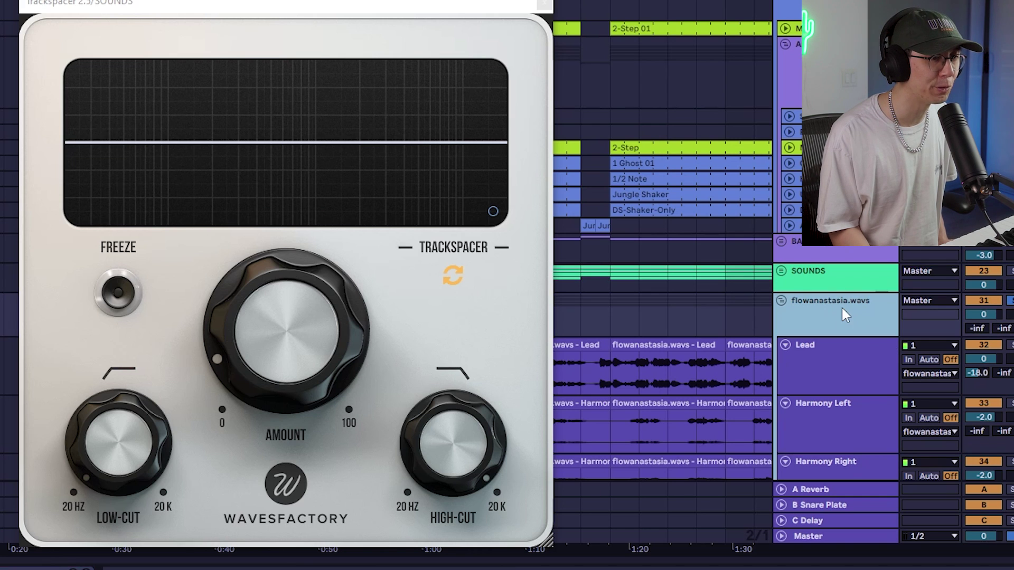
{"action": "left_click", "coordinate": [845, 275]}
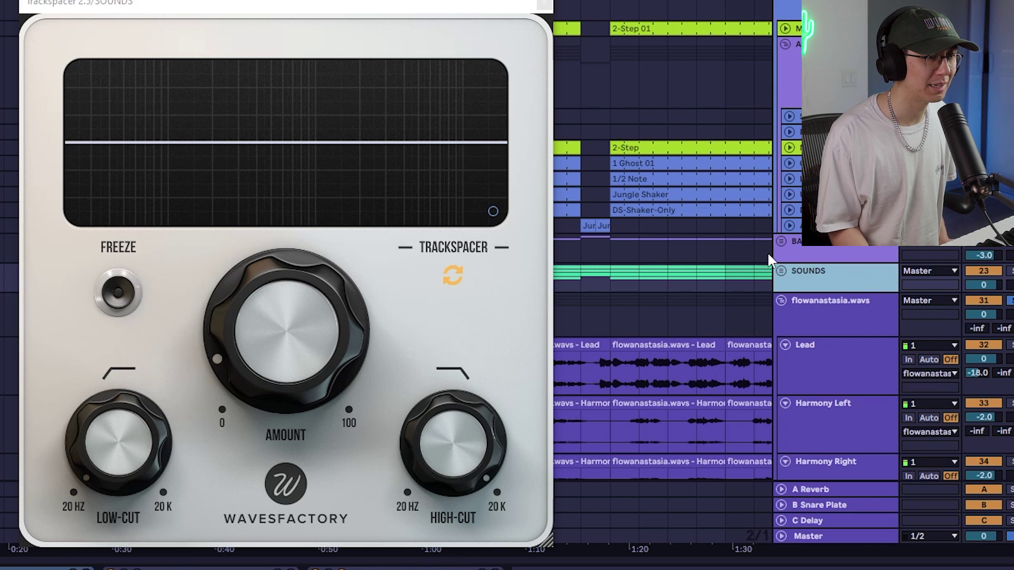
{"action": "key", "text": "space"}
{"action": "key", "text": "space"}
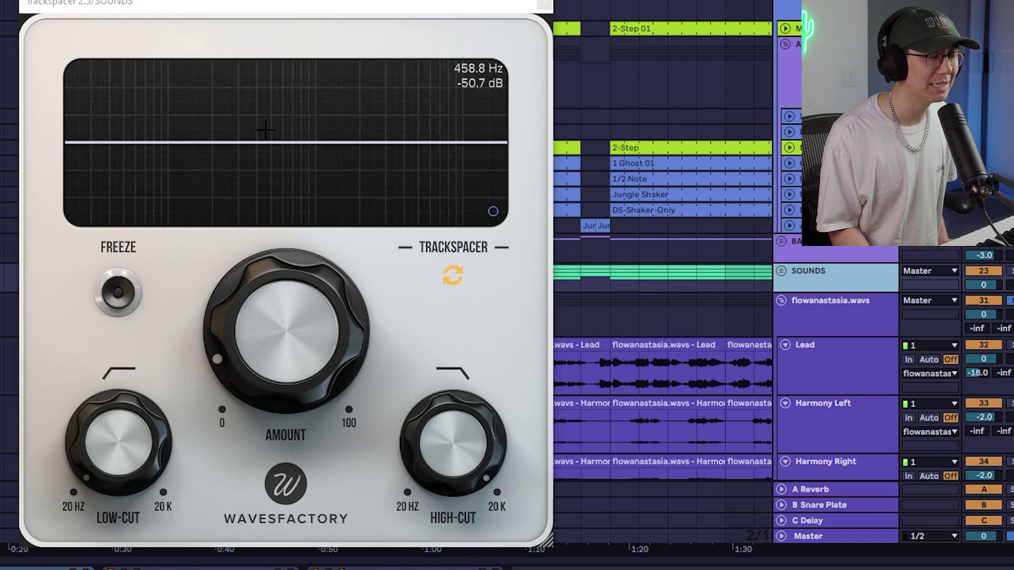
{"action": "key", "text": "space"}
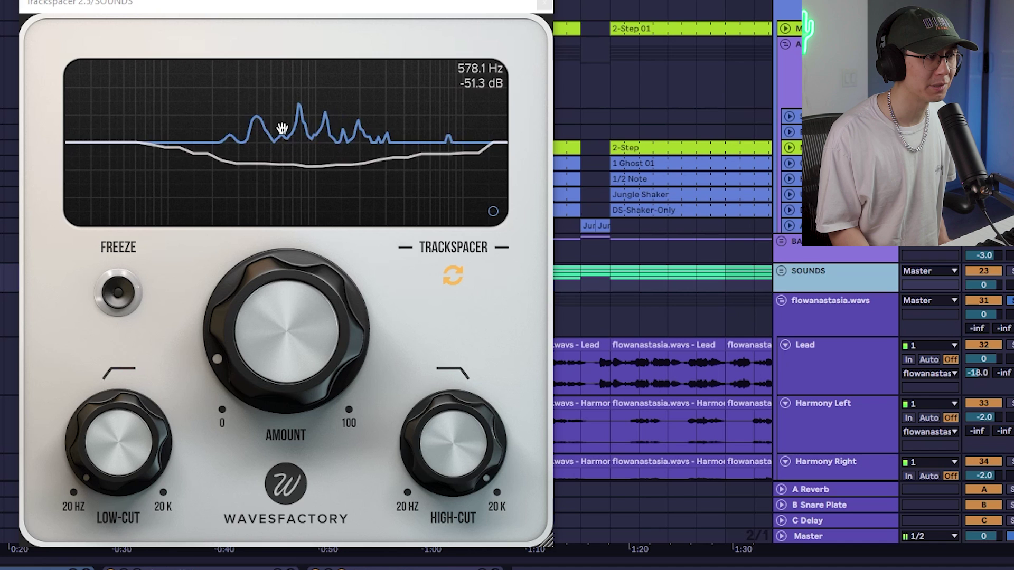
{"action": "key", "text": "space"}
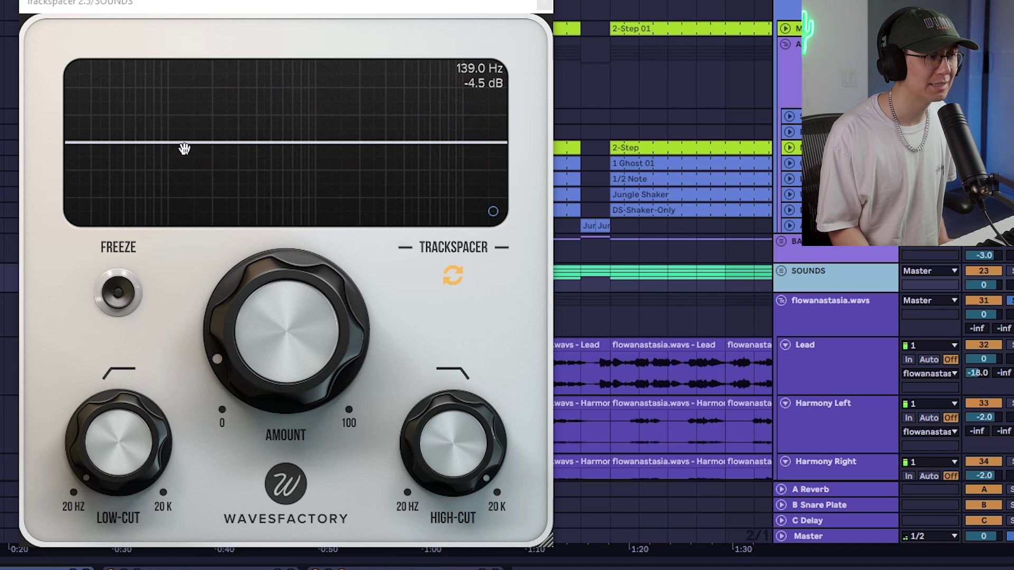
{"action": "key", "text": "space"}
Solo SOUNDS and flowanastasia.wavs together and audition Trackspacer's Amount, trying 19.2 % and 51.0 % before settling on a low setting
{"action": "left_click_drag", "start_coordinate": [362, 312], "coordinate": [247, 286]}
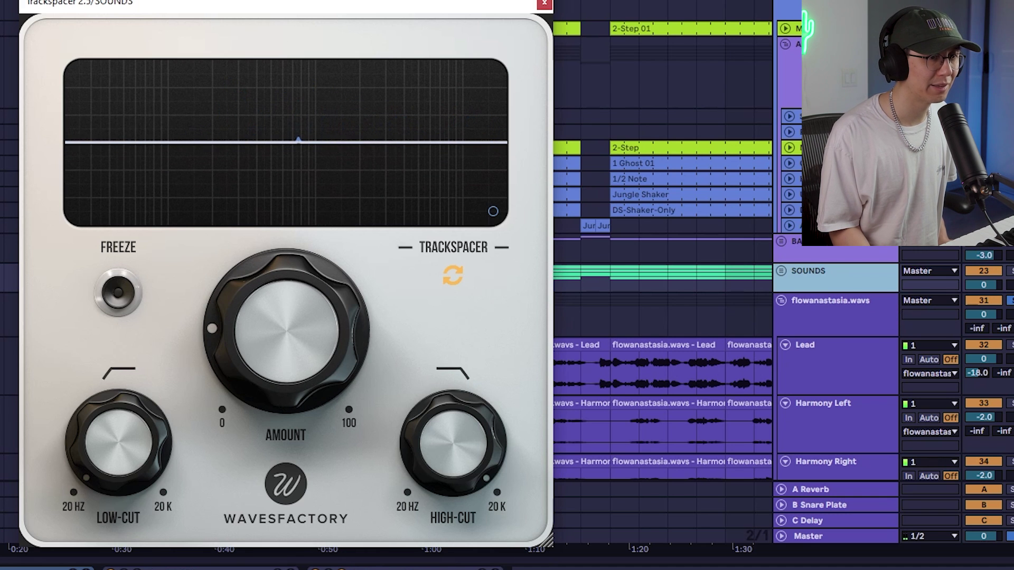
{"action": "left_click", "coordinate": [1010, 270]}
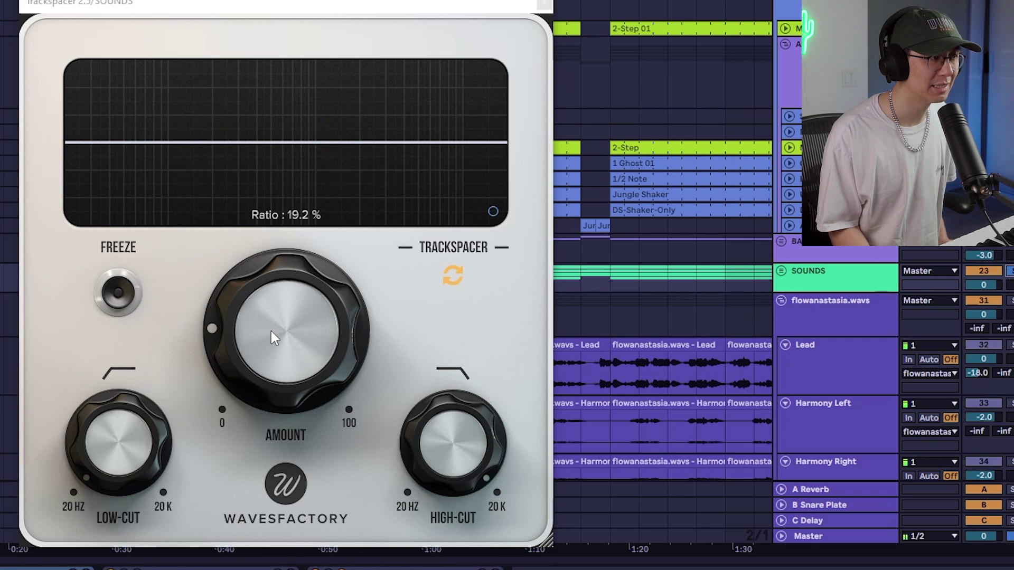
{"action": "left_click", "coordinate": [851, 279]}
{"action": "left_click", "coordinate": [850, 315], "text": "ctrl"}
{"action": "left_click_drag", "start_coordinate": [269, 334], "coordinate": [305, 397]}
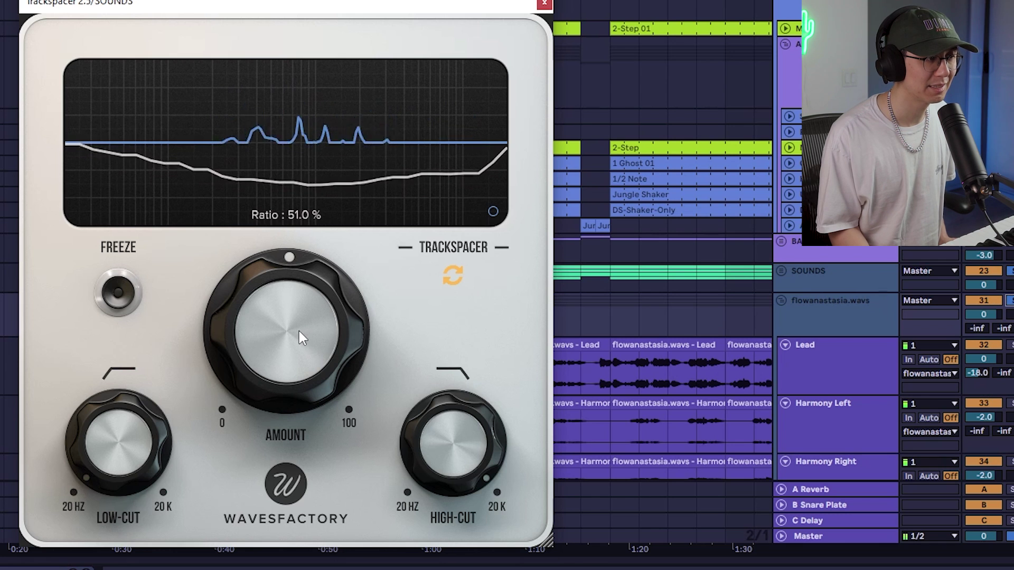
{"action": "left_click_drag", "start_coordinate": [299, 332], "coordinate": [300, 544]}
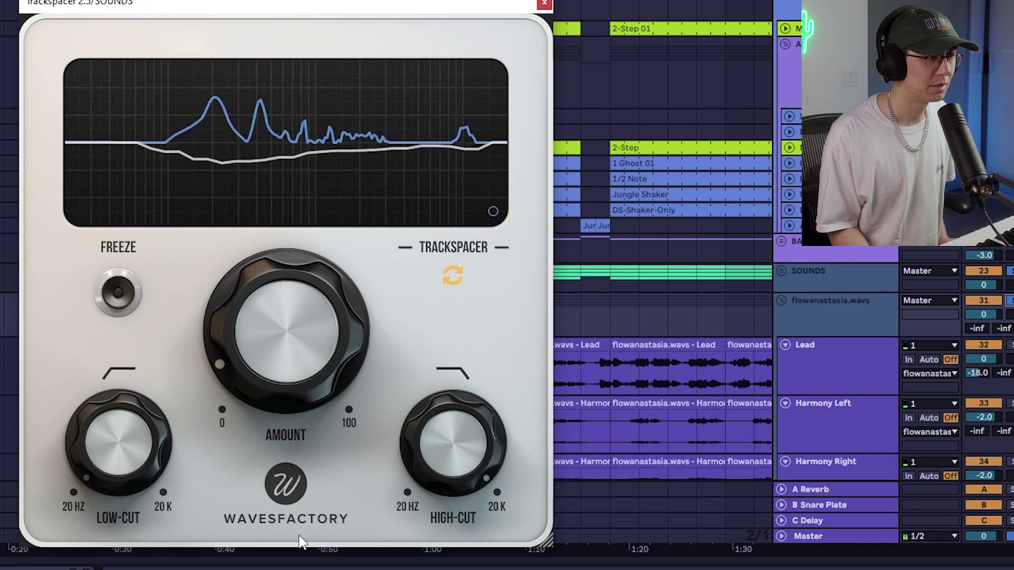
Unsolo the SOUNDS and flowanastasia.wavs groups, play the full mix, and close Trackspacer
{"action": "left_click", "coordinate": [817, 277]}
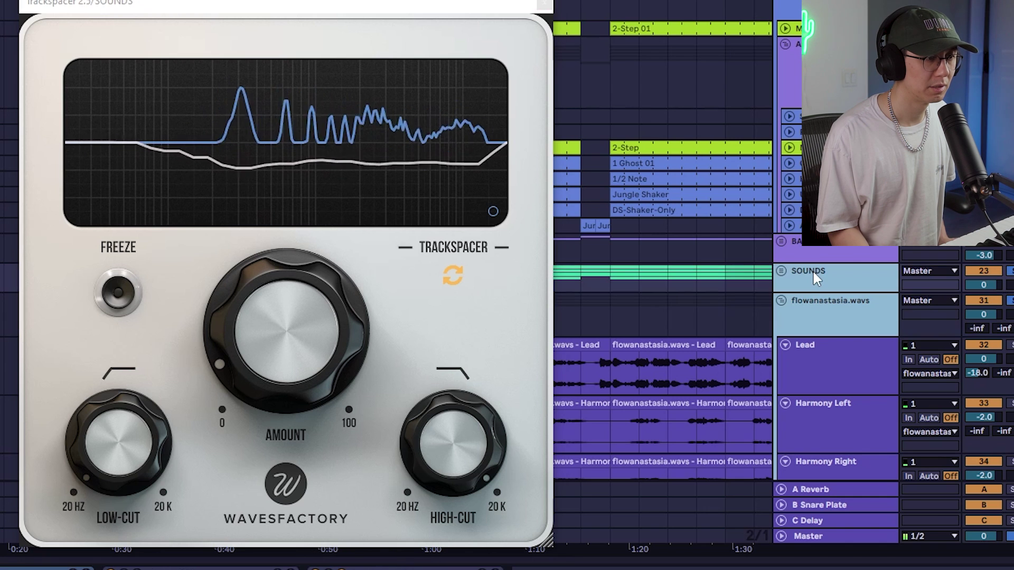
{"action": "left_click", "coordinate": [32, 569]}
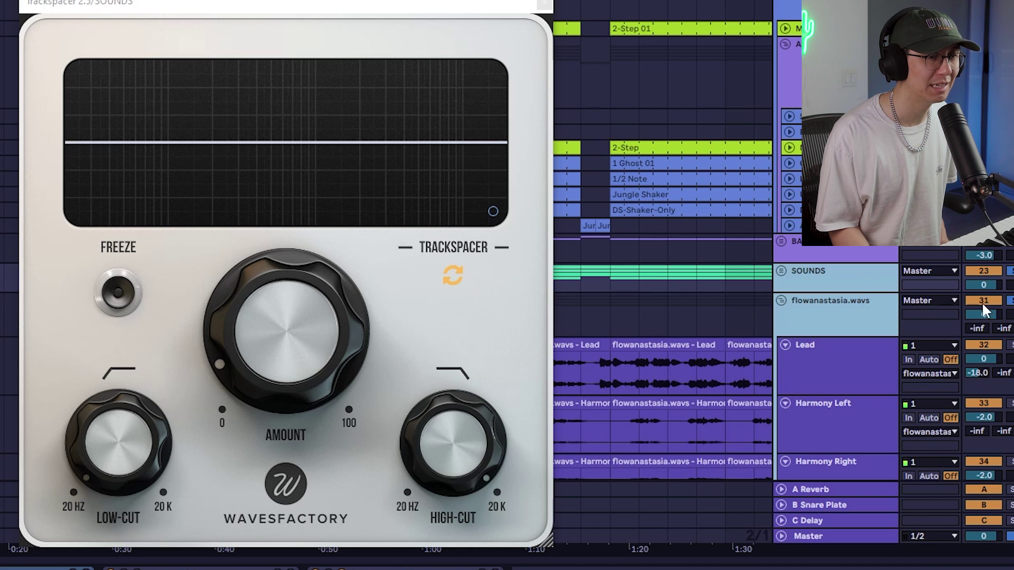
{"action": "left_click", "coordinate": [846, 297]}
{"action": "key", "text": "space"}
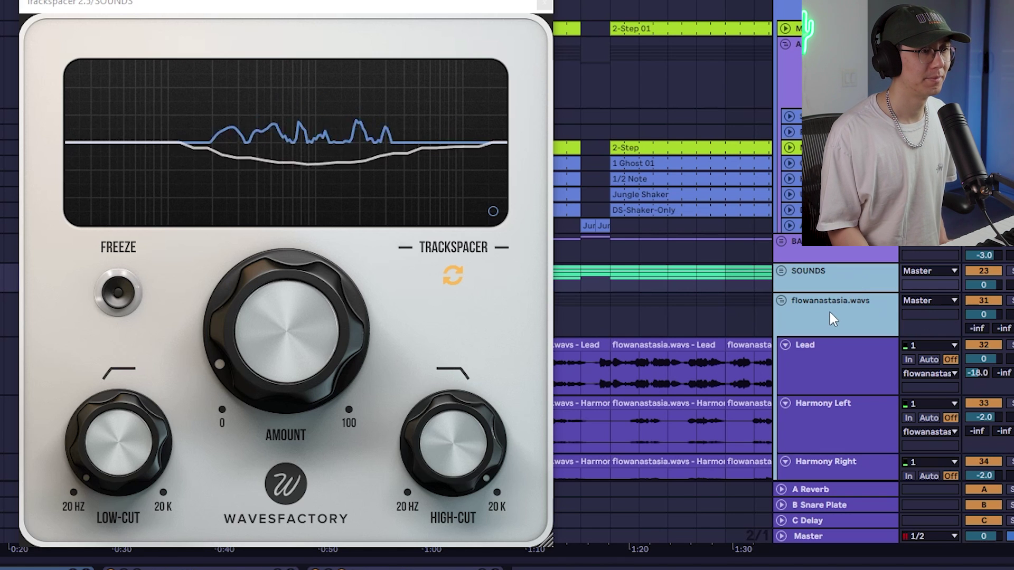
{"action": "left_click", "coordinate": [548, 5]}
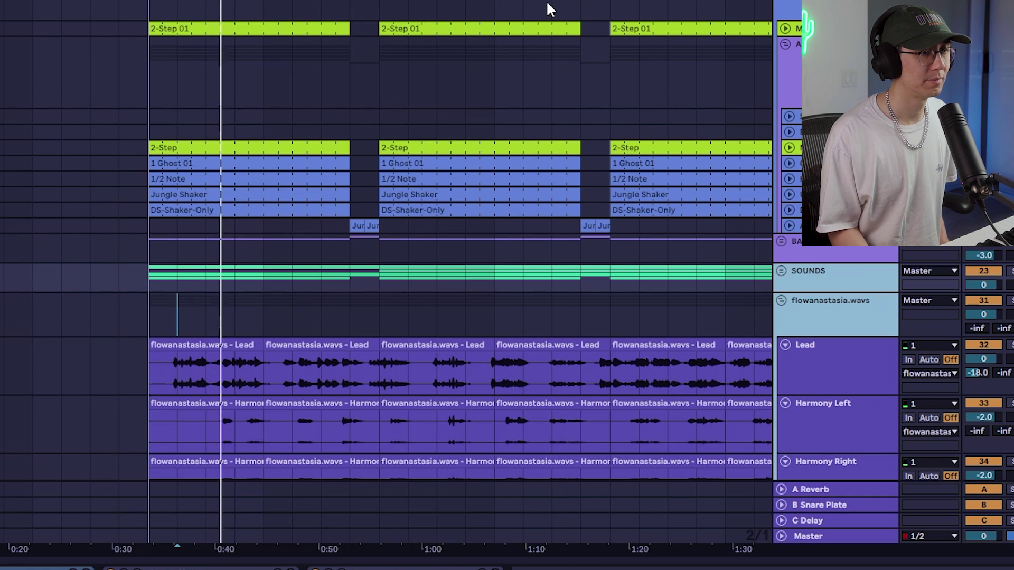